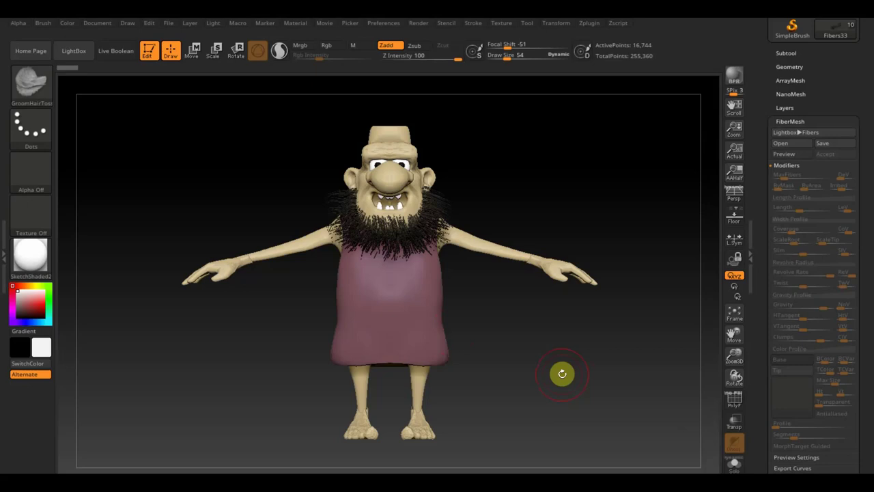
Orbit the old man through side, three-quarter and front views to inspect the figure
mouse_move(547, 366)
left_mouse_down()
mouse_move(597, 375)
mouse_move(490, 375)
mouse_move(561, 360)
mouse_move(484, 379)
mouse_move(581, 369)
mouse_move(609, 355)
mouse_move(595, 371)
left_mouse_up()
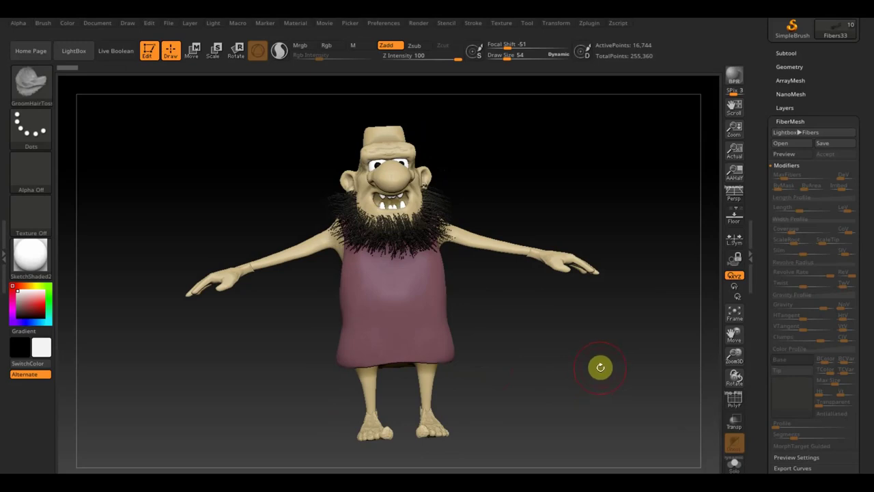
left_click_drag(600, 368, 594, 369)
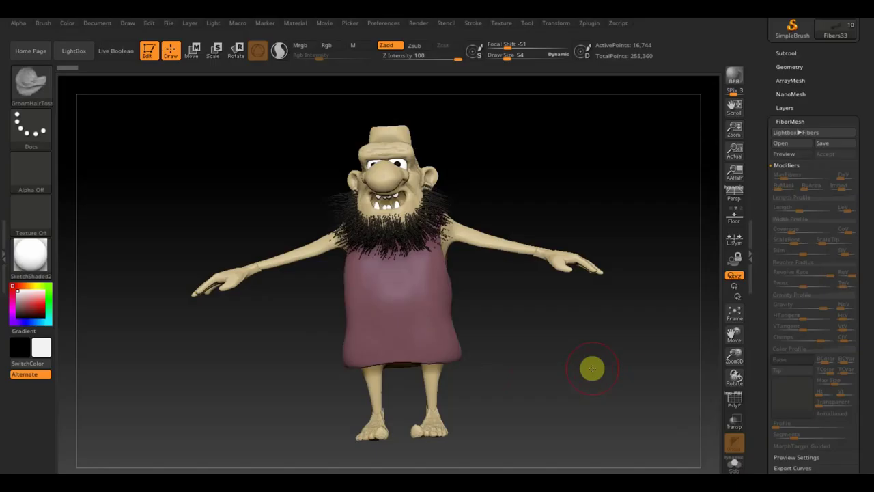
left_click_drag(603, 367, 595, 369)
left_click_drag(433, 343, 545, 361)
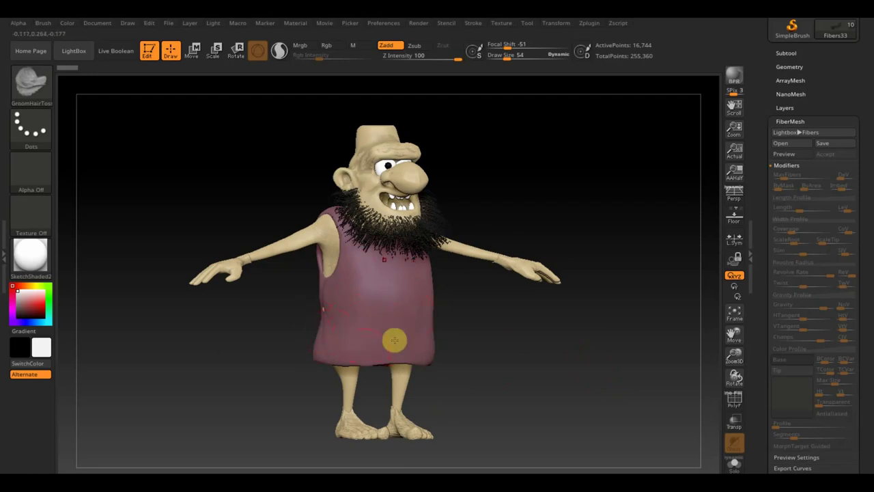
left_click_drag(515, 346, 494, 353, "shift")
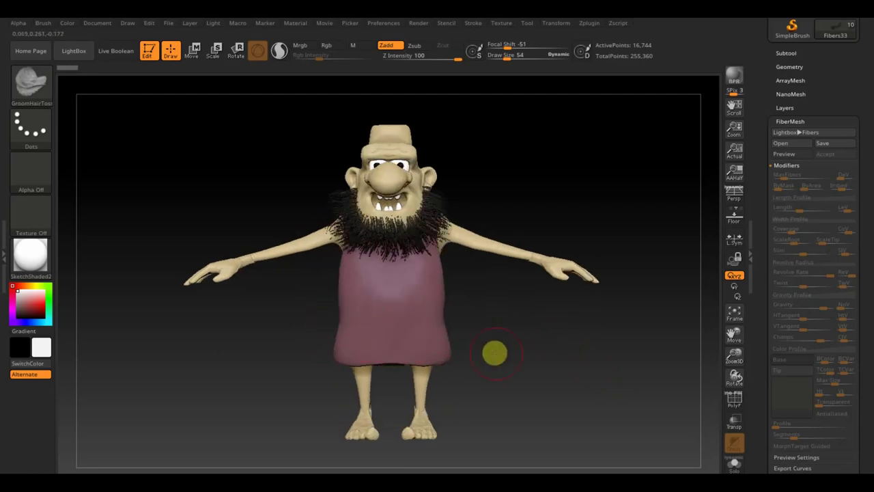
Make the dress (Extract1) the active subtool and hide its upper part
left_click(444, 296, "alt")
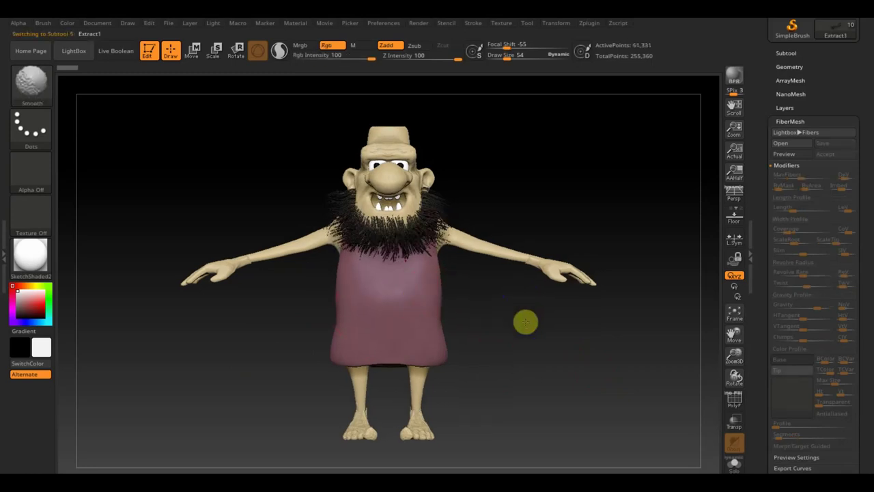
left_click(821, 59)
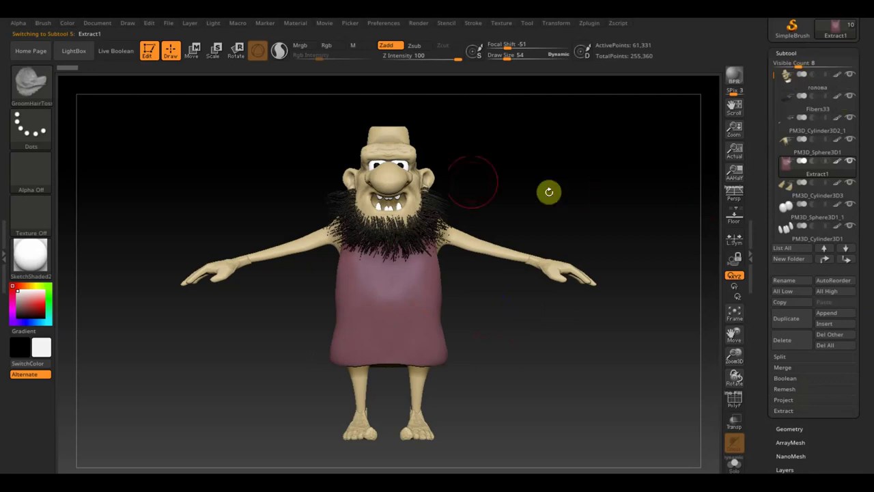
key("ctrl+shift")
left_click(53, 100)
left_click(653, 144)
left_click_drag(210, 141, 523, 327, "ctrl+shift")
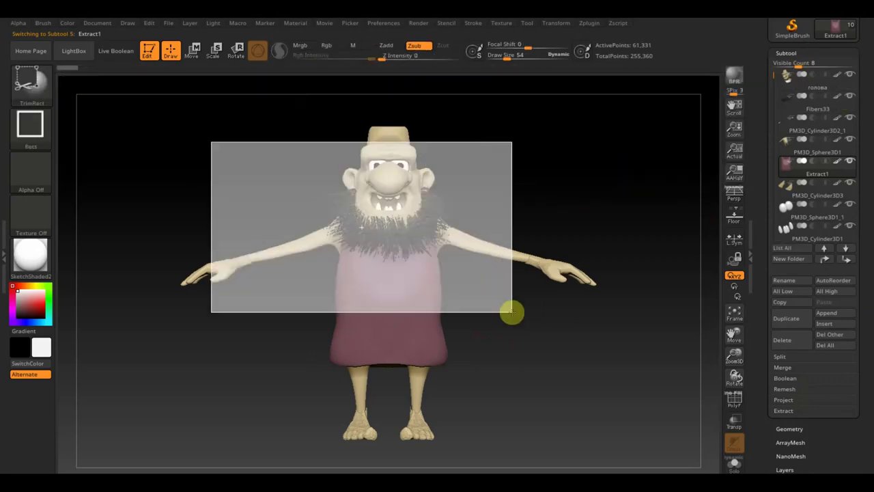
Orbit the model to check the body exposed under the dress
mouse_move(615, 267)
left_mouse_down()
mouse_move(605, 227)
mouse_move(615, 222)
left_mouse_up()
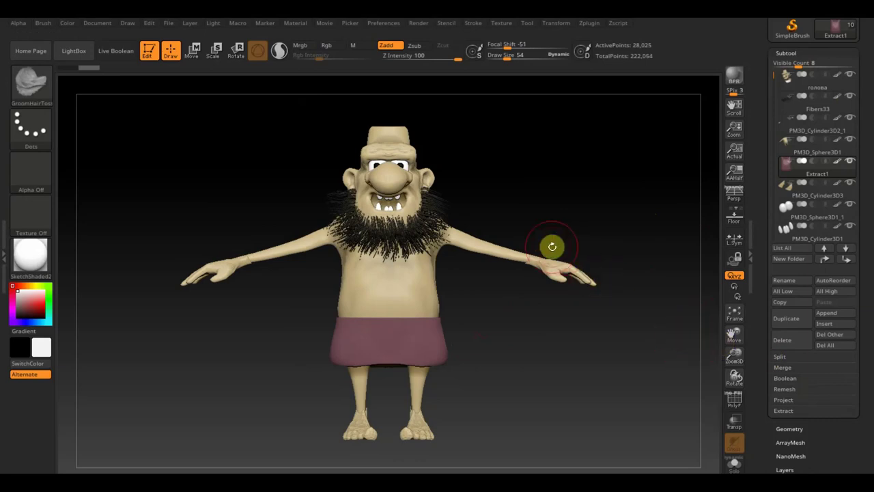
left_click_drag(526, 205, 437, 198)
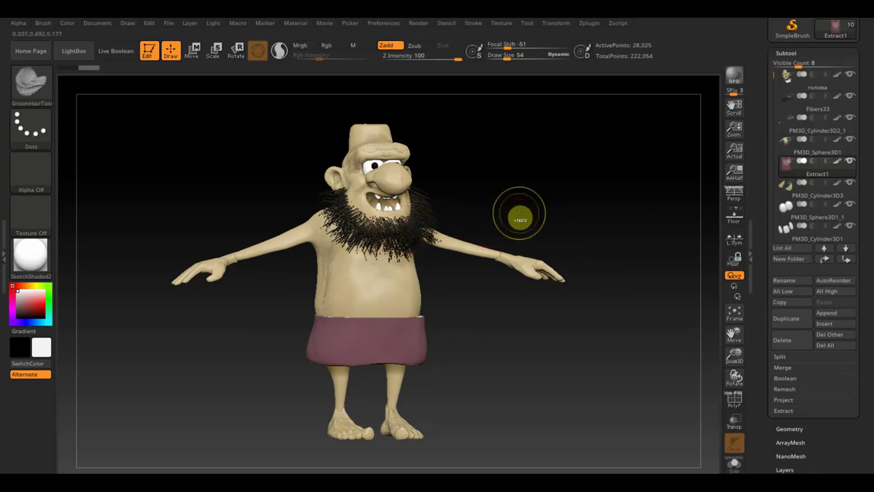
left_click_drag(520, 213, 545, 205)
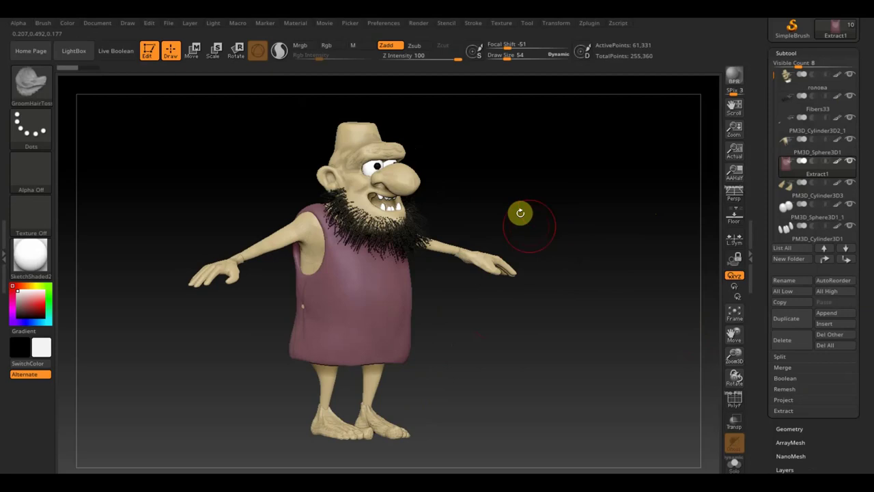
left_click_drag(580, 269, 549, 320)
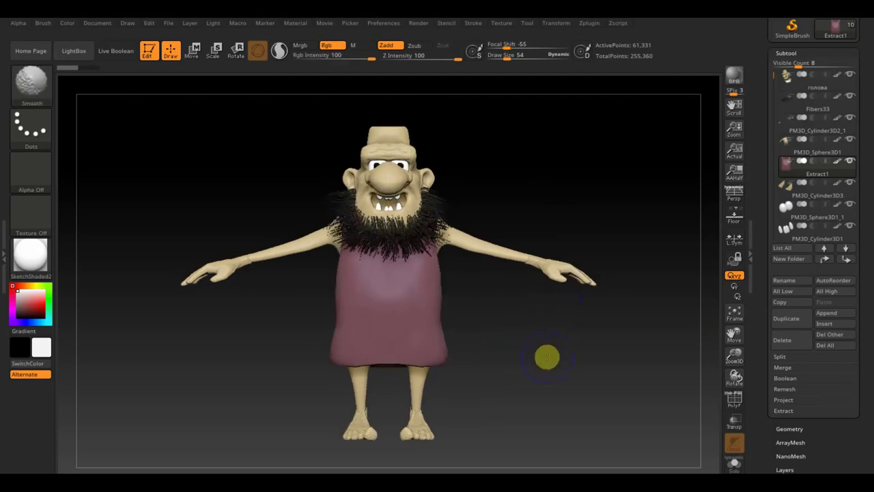
Hide the old beard fibers and make the head the active subtool
left_click(850, 117)
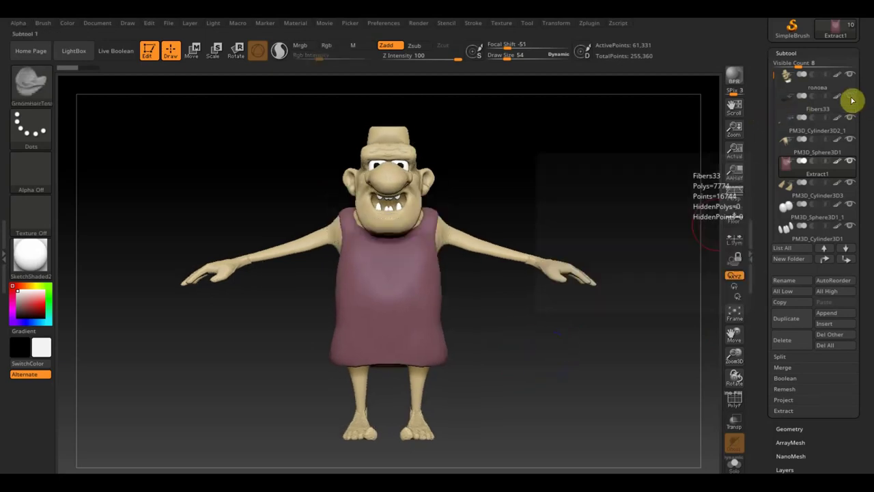
left_click_drag(560, 238, 613, 236)
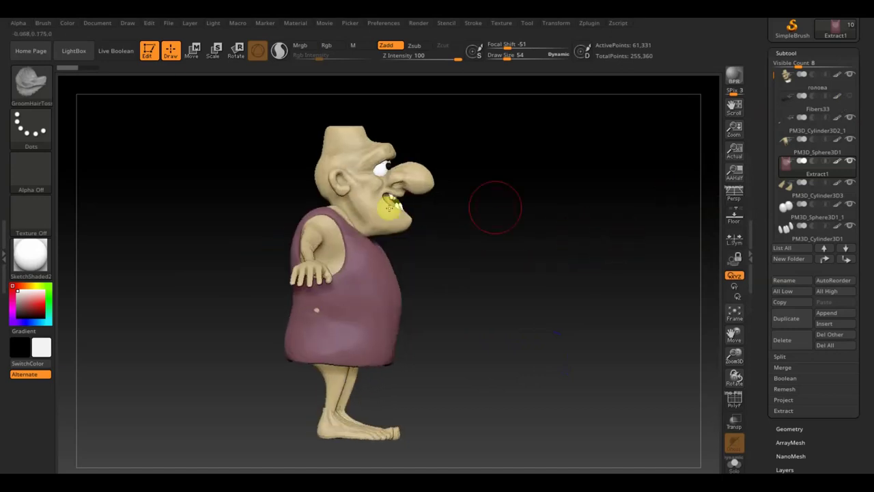
mouse_move(496, 207)
left_mouse_down("alt")
mouse_move(532, 260)
mouse_move(537, 361)
left_mouse_up("alt")
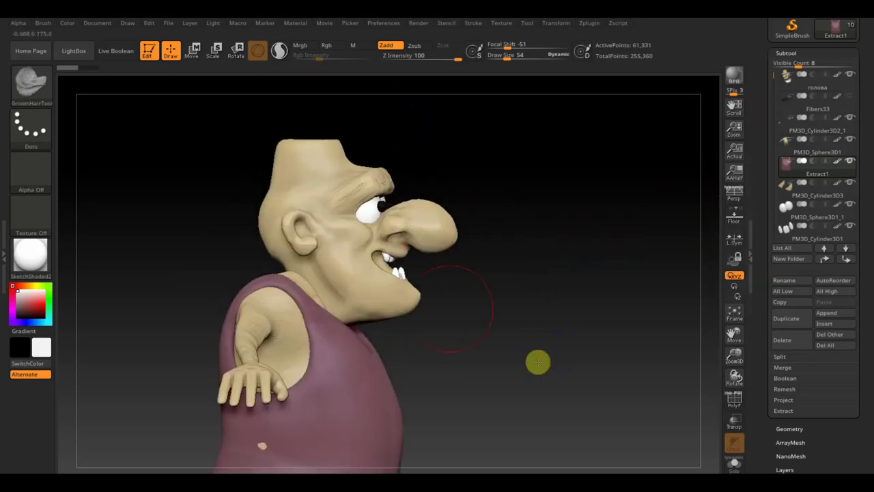
left_click(362, 267, "alt")
mouse_move(566, 247)
left_mouse_down()
mouse_move(483, 246)
mouse_move(560, 237)
mouse_move(566, 248)
left_mouse_up()
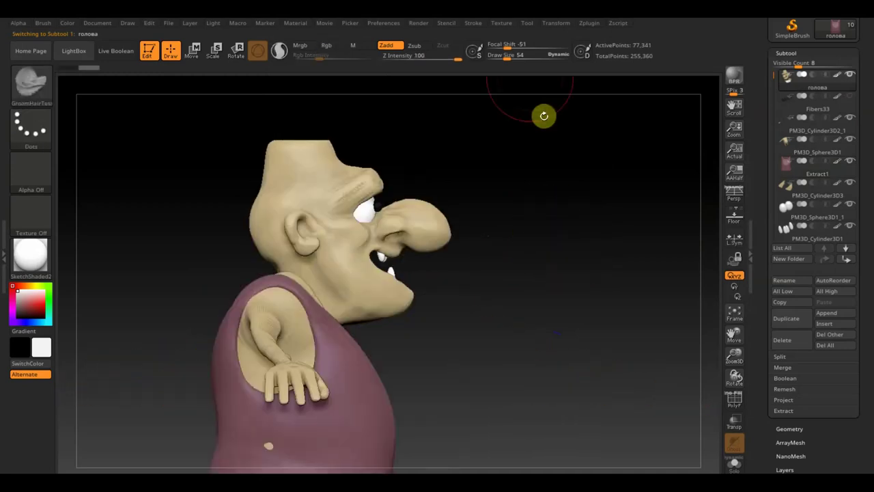
At Draw Size 15, mask the jaw and cheek and push the jaw lower and rounder
left_click_drag(505, 57, 502, 59)
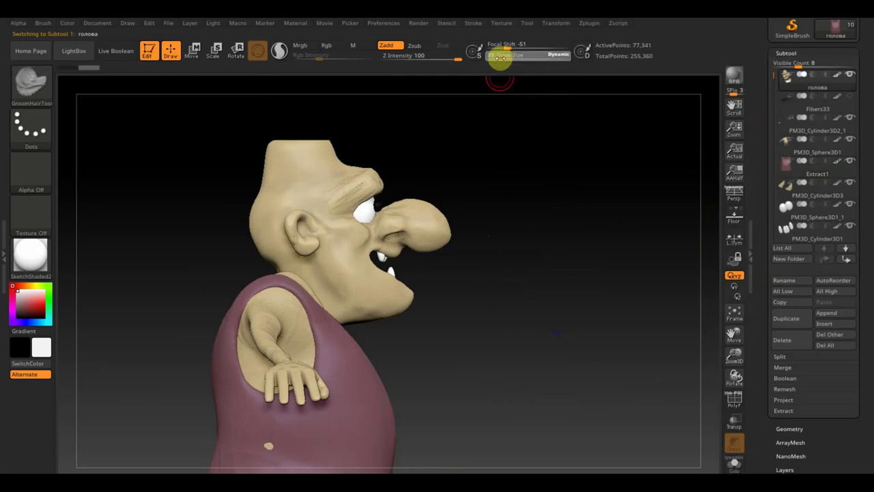
key("ctrl")
mouse_move(464, 273)
left_mouse_down()
mouse_move(542, 280)
mouse_move(498, 289)
mouse_move(486, 271)
mouse_move(473, 273)
left_mouse_up()
left_click_drag(405, 283, 336, 284)
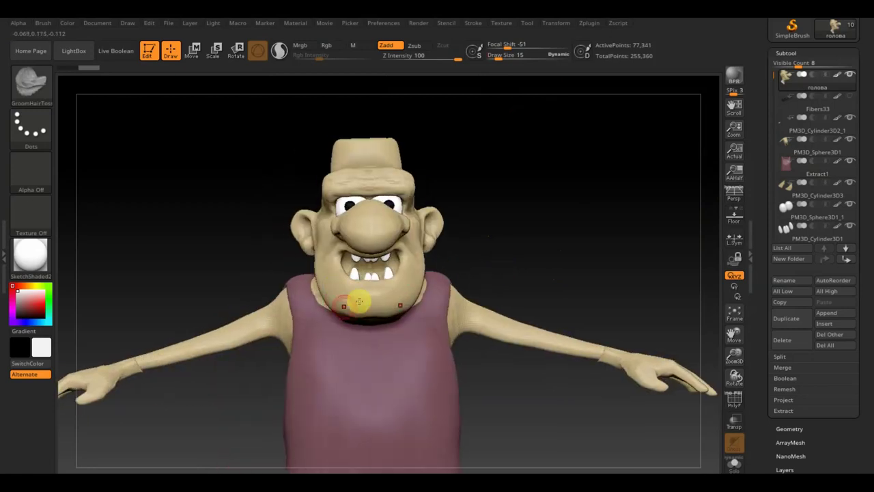
left_click_drag(482, 246, 542, 248)
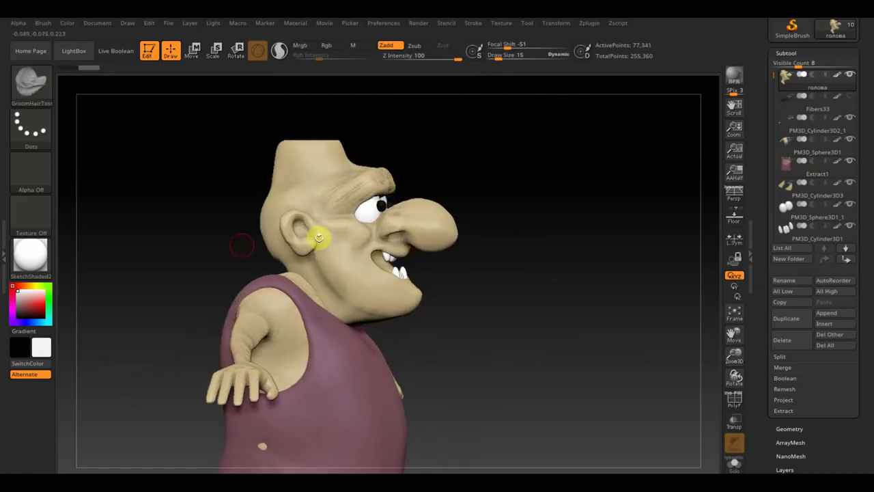
key("ctrl")
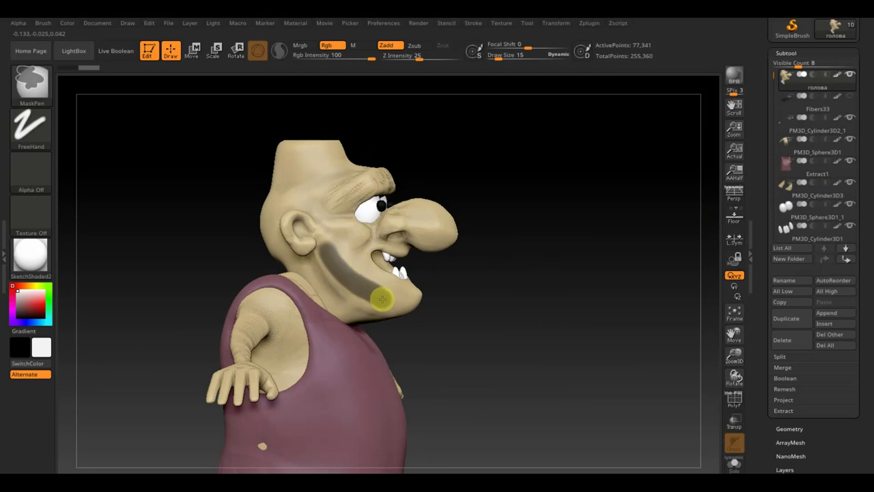
key("ctrl")
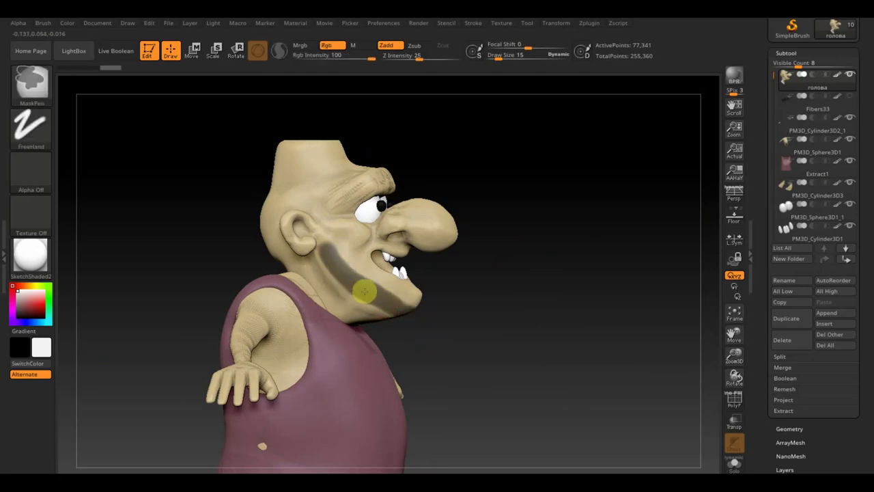
left_click_drag(399, 312, 578, 242)
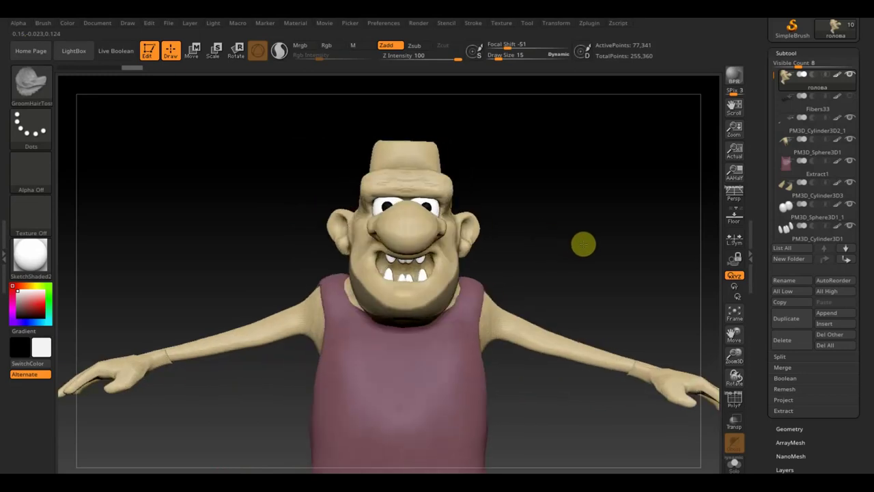
Pick the Fibers160 preset from LightBox's Fibers library
left_click(77, 52)
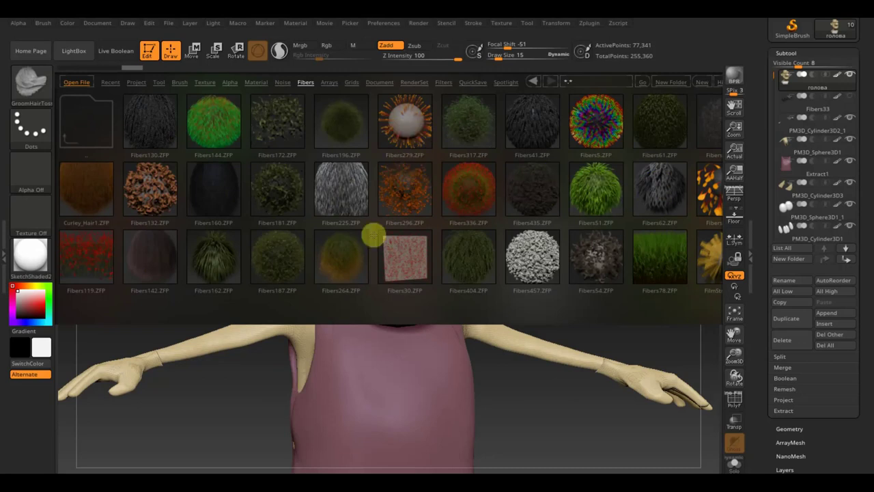
left_click(213, 189)
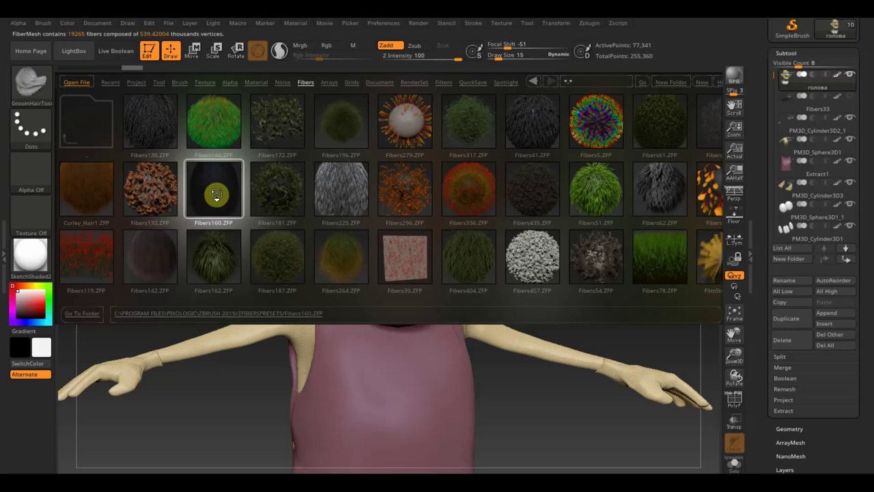
Apply Fibers160 as a long dark beard preview and inspect it
left_click(76, 52)
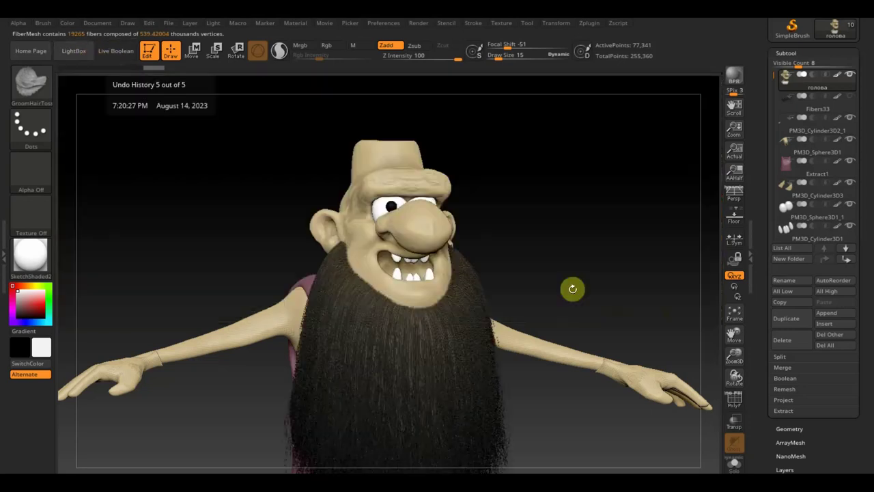
mouse_move(555, 415)
left_mouse_down()
mouse_move(522, 353)
mouse_move(585, 367)
mouse_move(565, 373)
left_mouse_up()
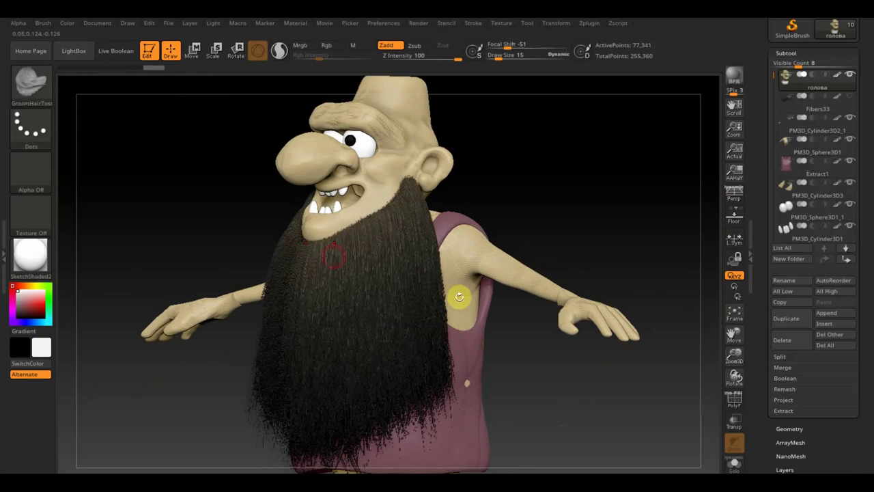
left_click_drag(589, 424, 618, 424)
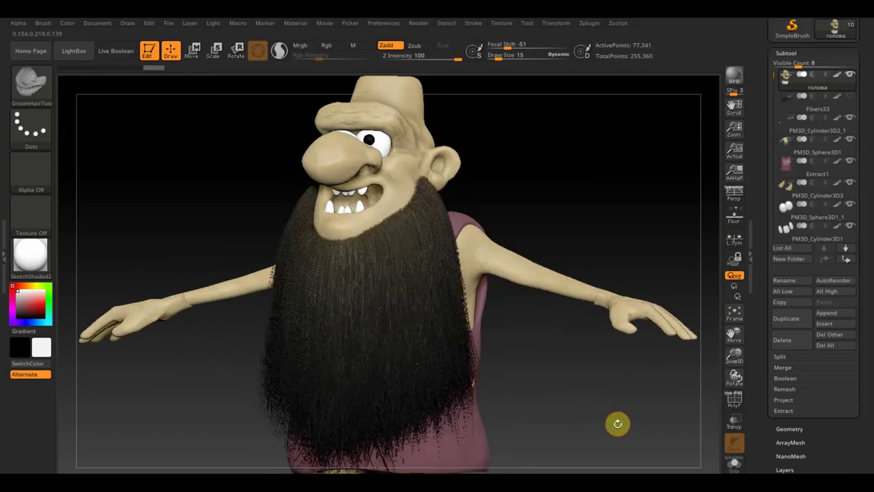
Expand Tool > FiberMesh to show the beard's modifier sliders
left_click_drag(824, 433, 835, 366)
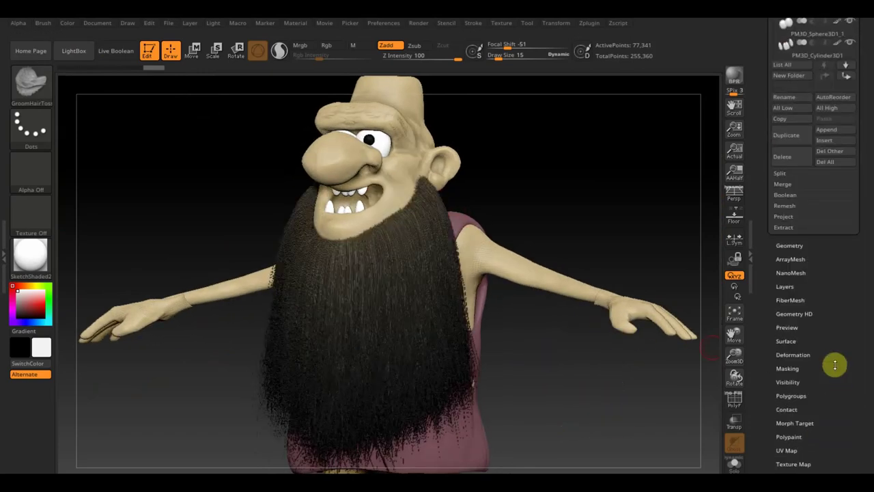
left_click_drag(839, 421, 837, 398)
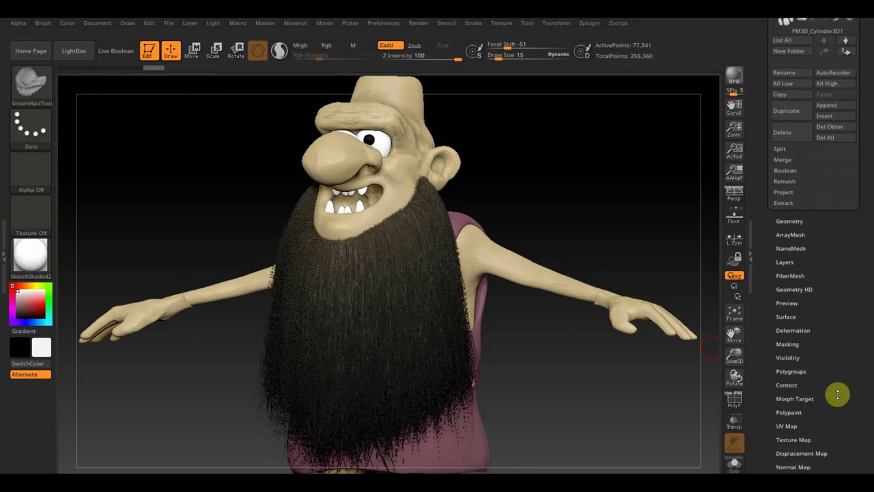
left_click(796, 280)
left_click_drag(865, 230, 873, 303)
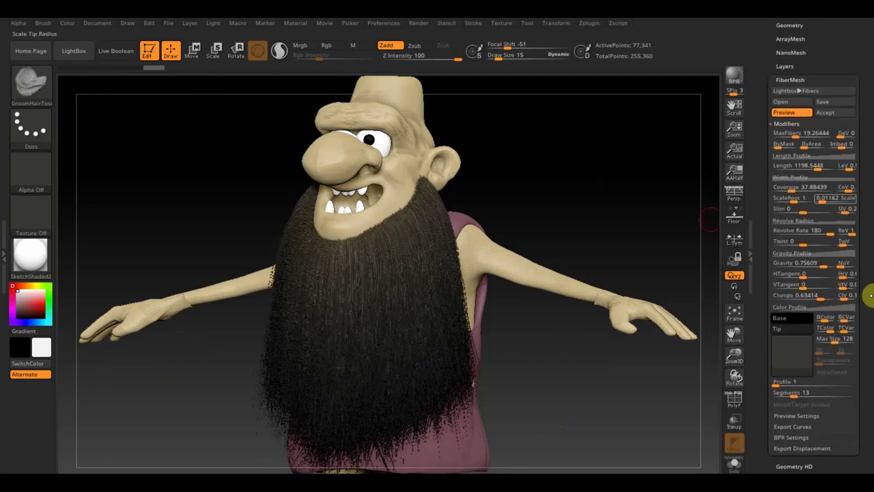
Shorten the beard fibers to about 265.8 length and thin them to 598 fibers
left_click_drag(809, 135, 780, 137)
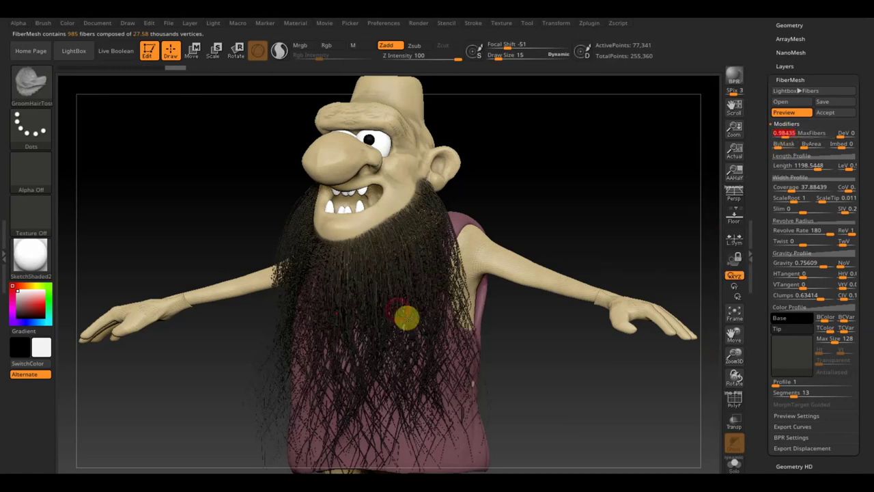
left_click(799, 179)
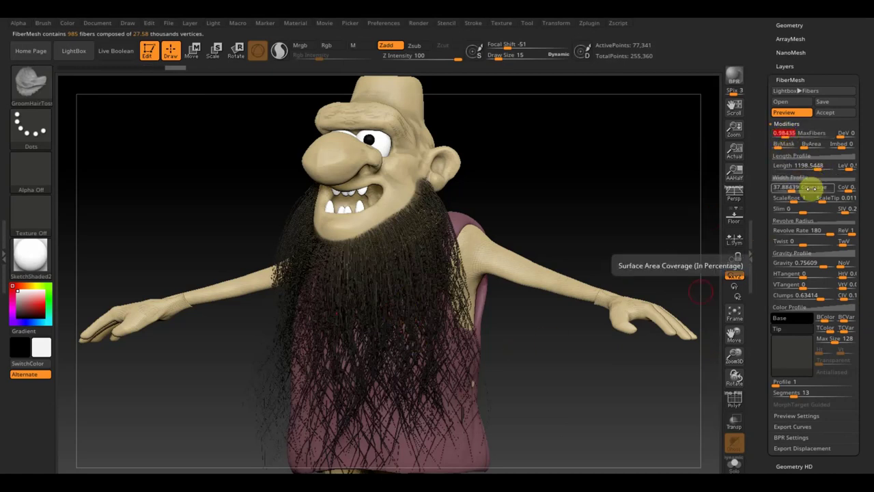
left_click(816, 167)
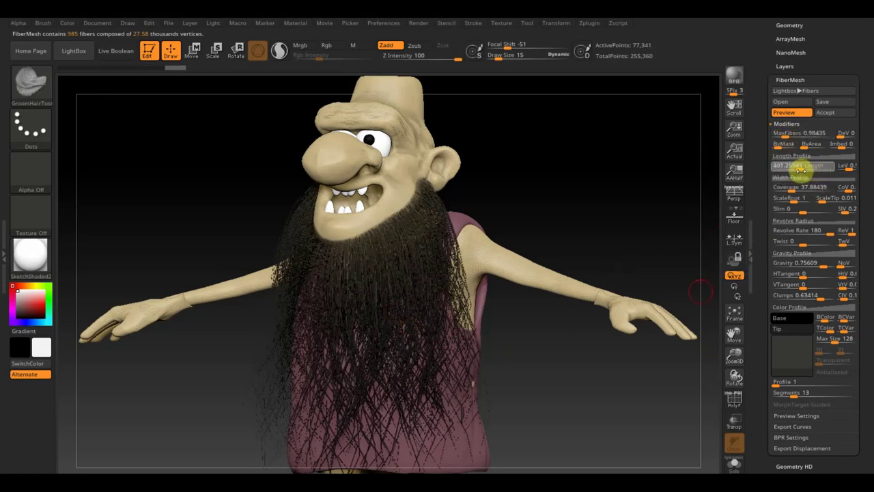
key("Return")
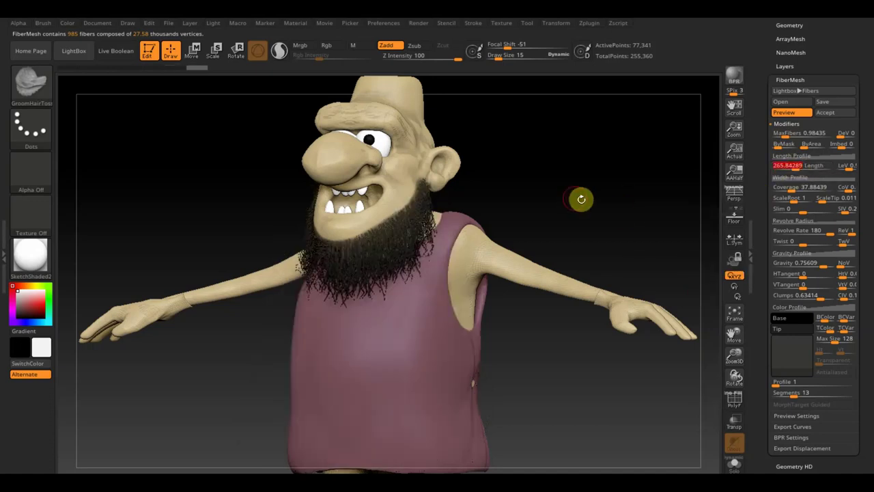
left_click_drag(584, 199, 594, 201)
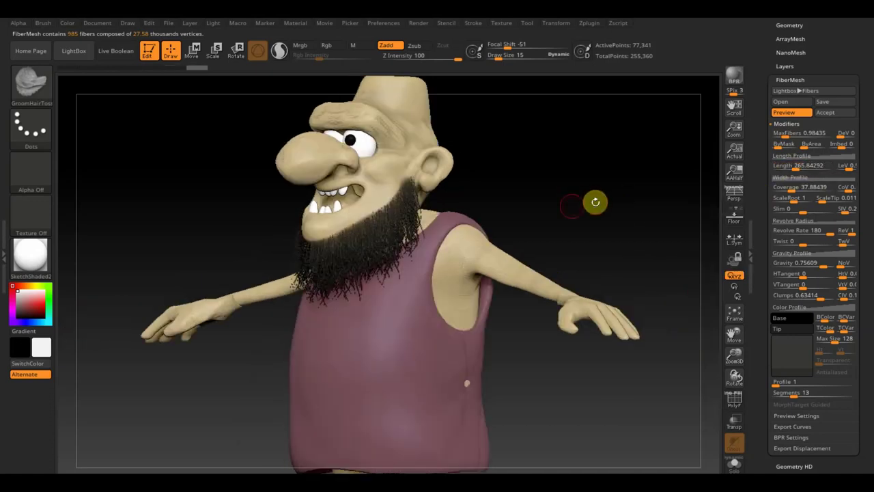
left_click(789, 145)
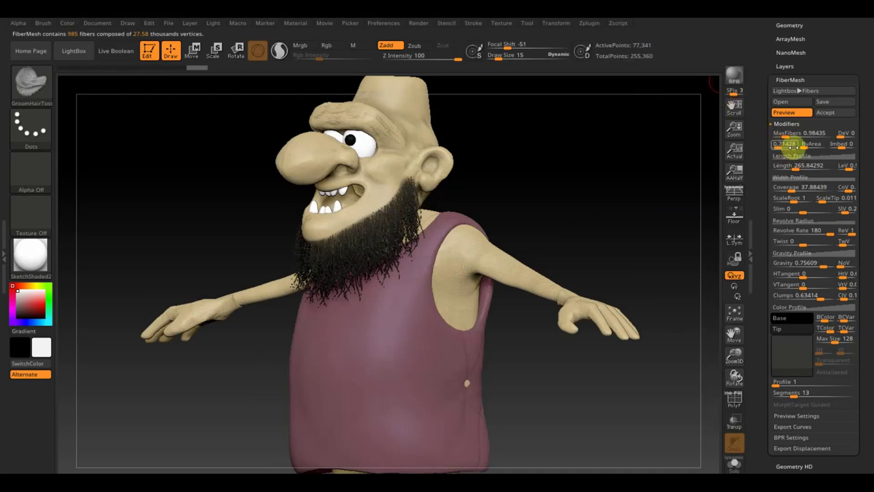
left_click_drag(791, 137, 784, 134)
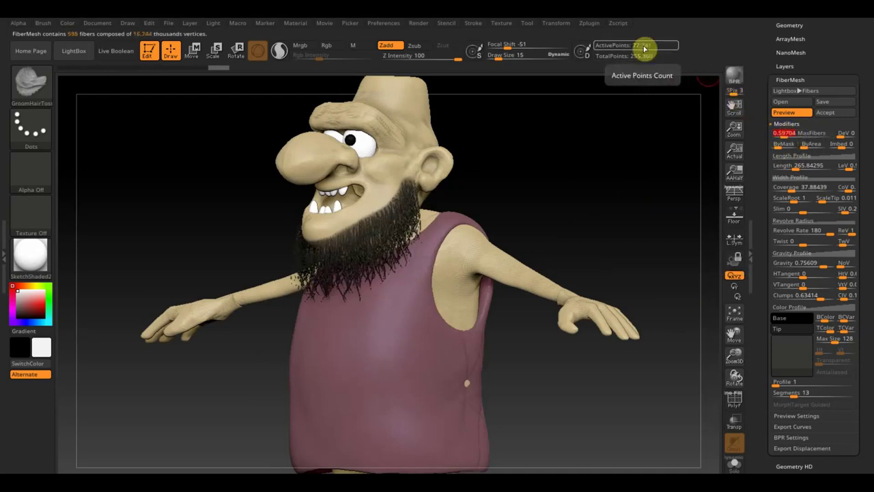
Adjust fiber embedding, set Slim to 0.12087 and Gravity to 0.01098
left_click(844, 146)
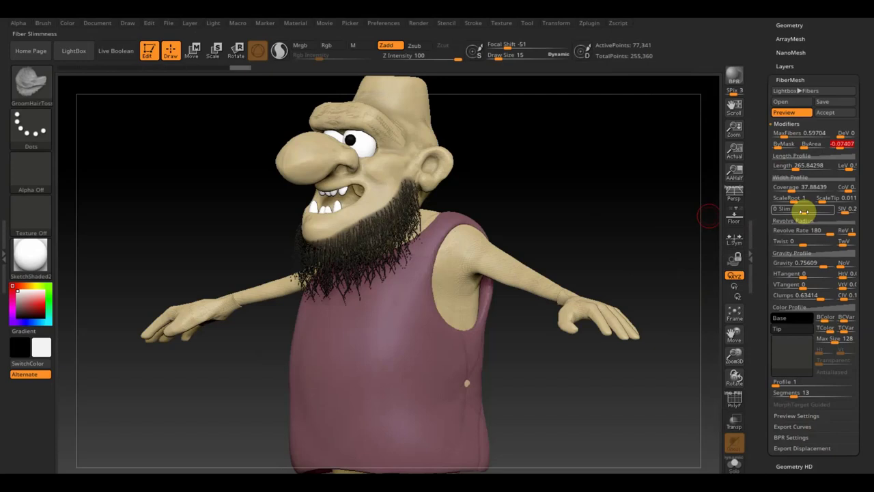
left_click_drag(803, 209, 795, 210)
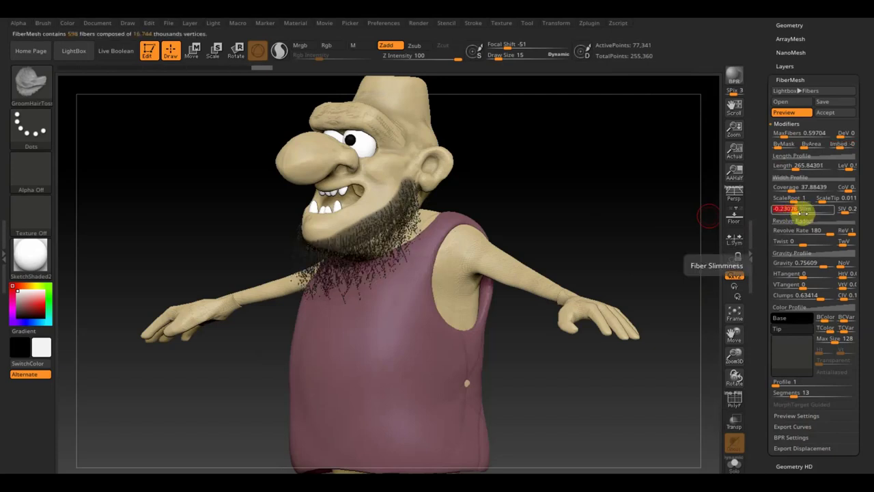
left_click_drag(804, 212, 800, 211)
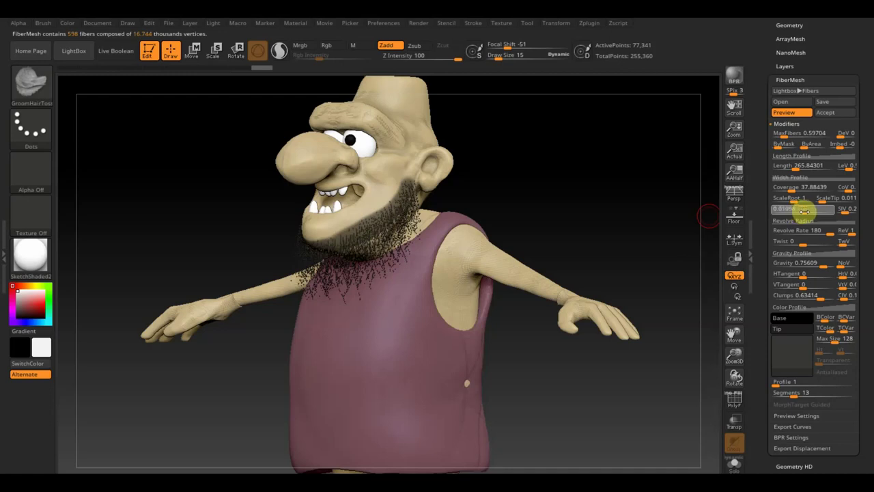
left_click_drag(807, 211, 807, 211)
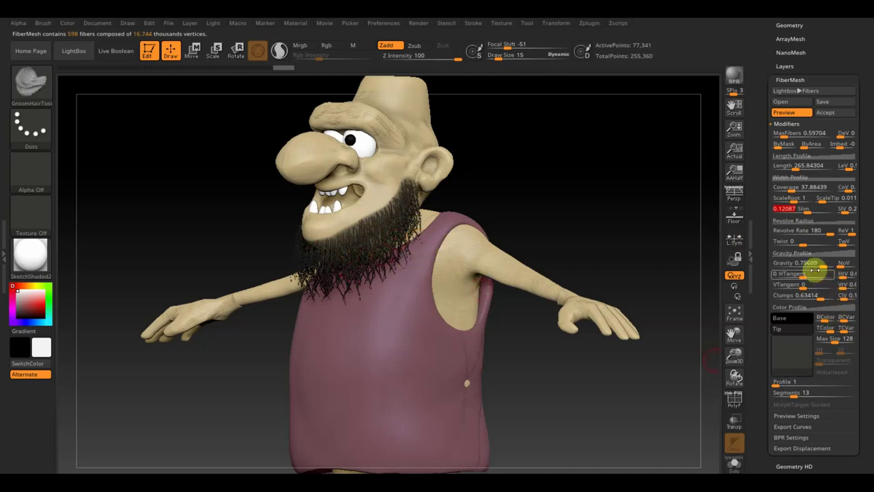
left_click_drag(821, 266, 822, 266)
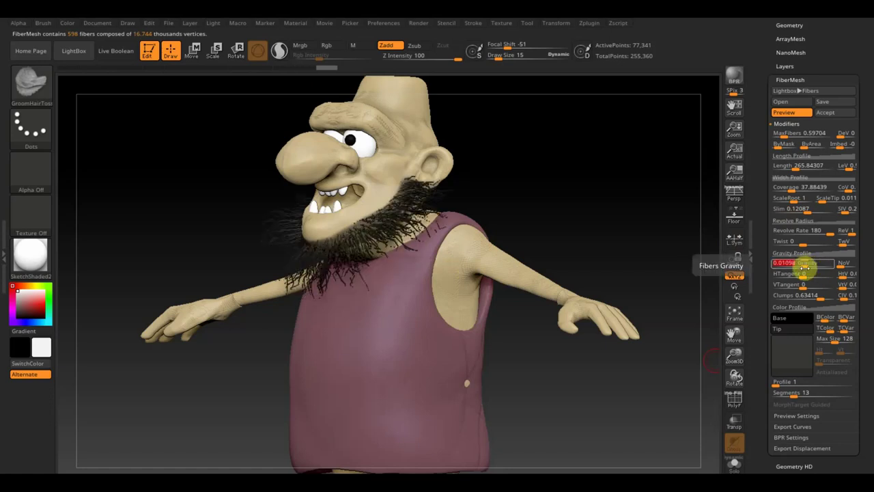
key("Return")
left_click_drag(636, 218, 659, 228)
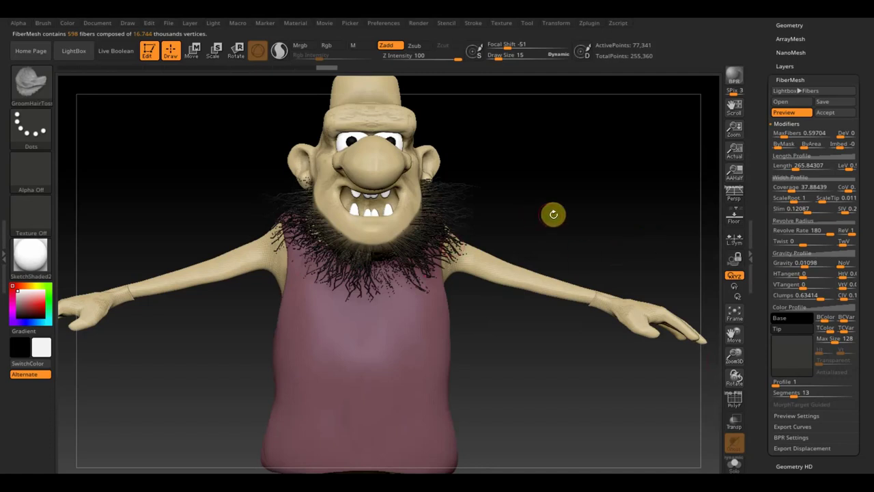
Check the beard from several angles, then accept it as the Fibers9 subtool
left_click_drag(553, 215, 560, 215)
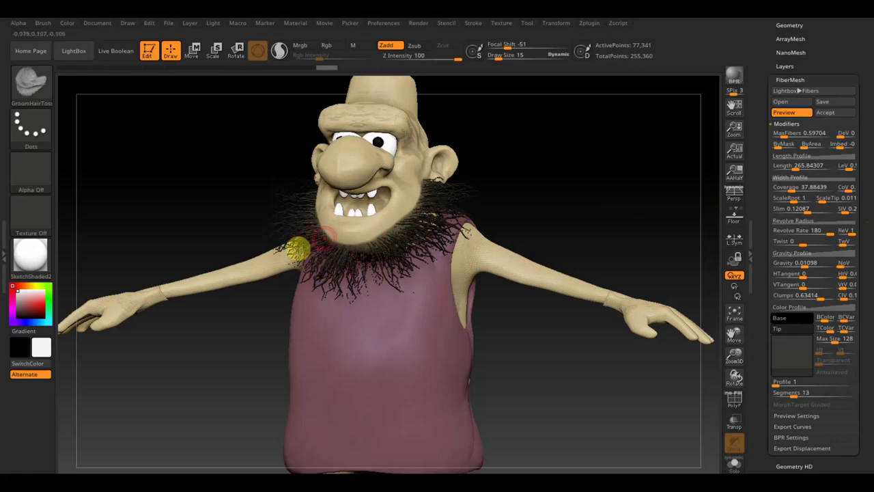
mouse_move(634, 211)
left_mouse_down()
mouse_move(621, 217)
mouse_move(637, 216)
left_mouse_up()
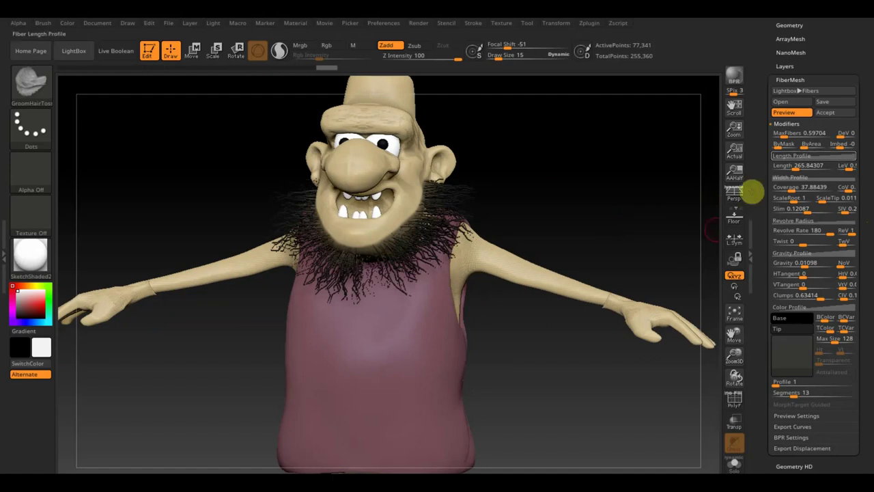
left_click(834, 114)
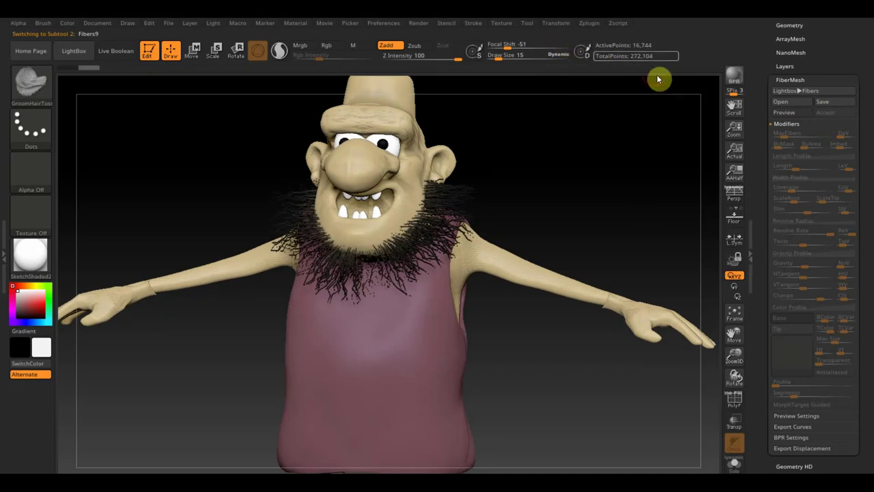
Orbit around the bearded old man, then bring up the brush library
mouse_move(586, 174)
left_mouse_down()
mouse_move(570, 179)
mouse_move(577, 226)
mouse_move(564, 186)
mouse_move(626, 209)
left_mouse_up()
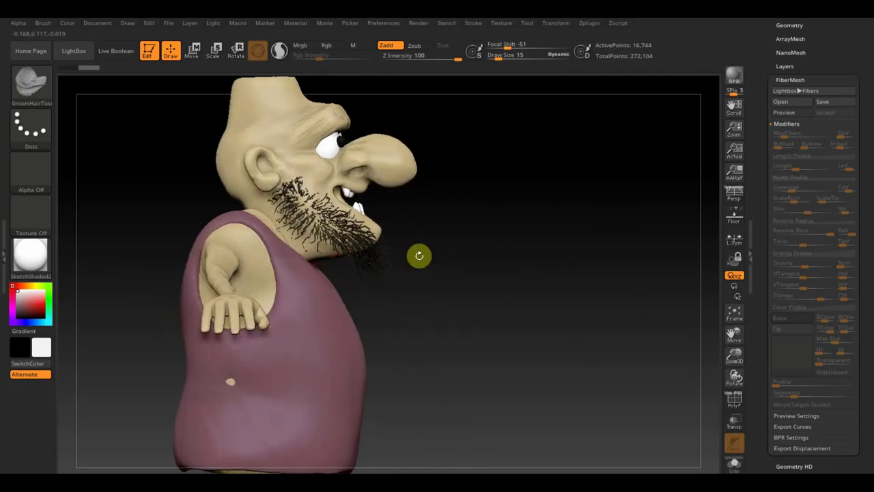
mouse_move(443, 232)
left_mouse_down()
mouse_move(483, 237)
mouse_move(444, 258)
mouse_move(431, 247)
mouse_move(609, 179)
mouse_move(608, 194)
left_mouse_up()
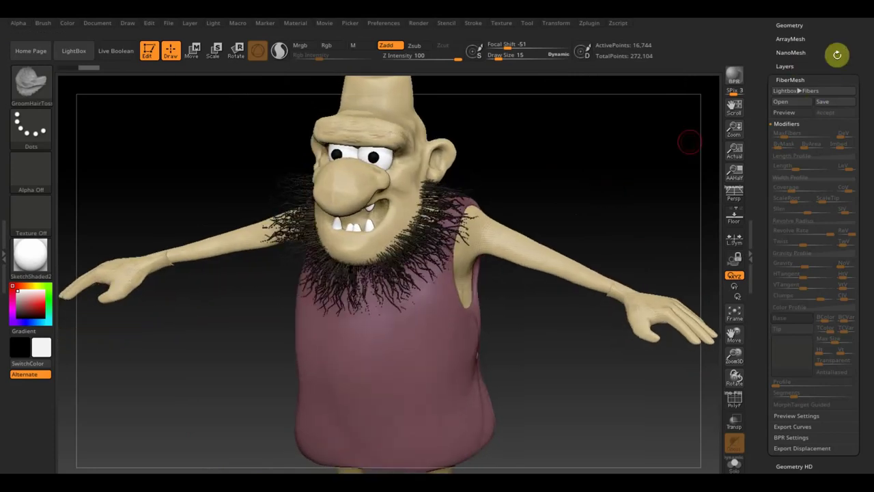
left_click(39, 91)
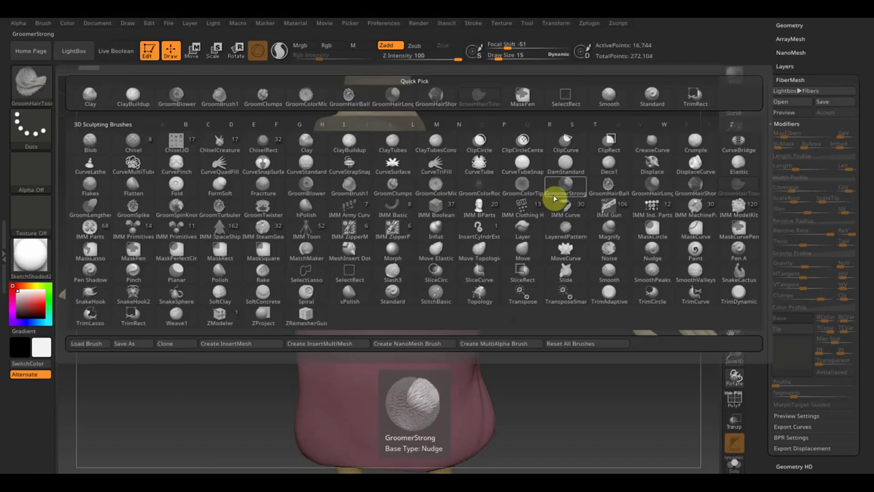
Groom shoulder and chest fibers with GroomHairBall (size 51, intensity 18), undoing a few strokes
left_click(609, 187)
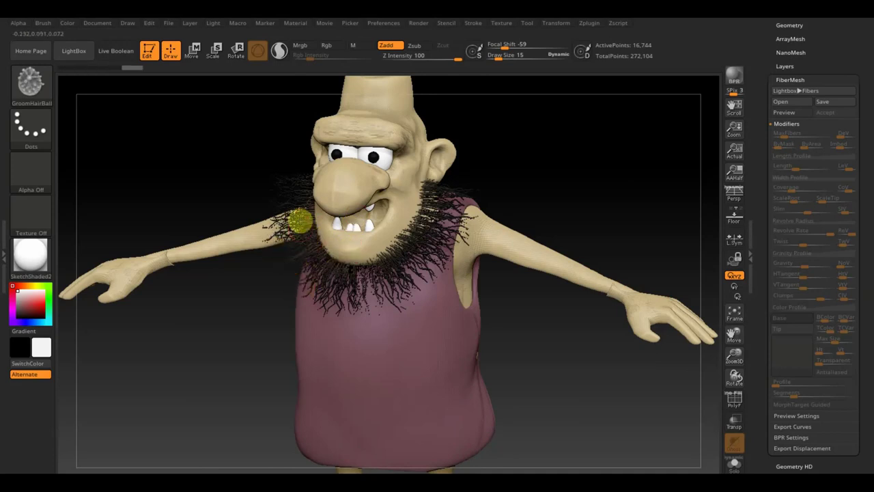
left_click_drag(500, 56, 450, 59)
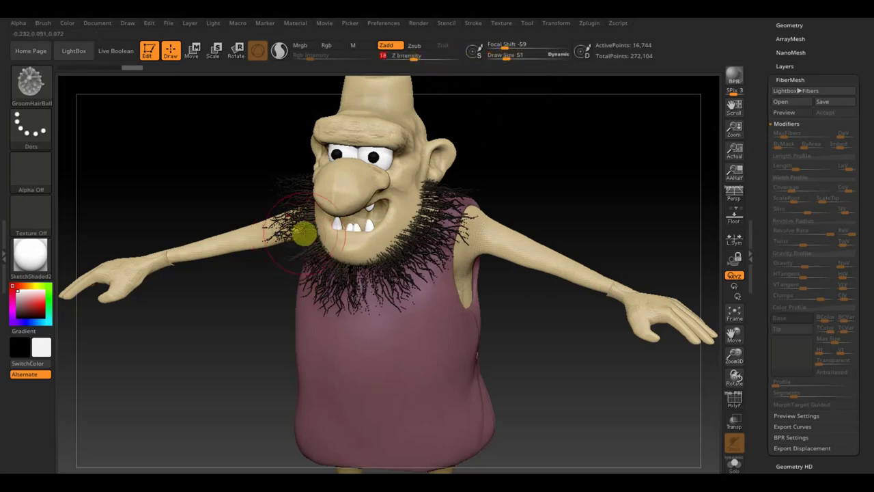
left_click_drag(273, 233, 307, 259)
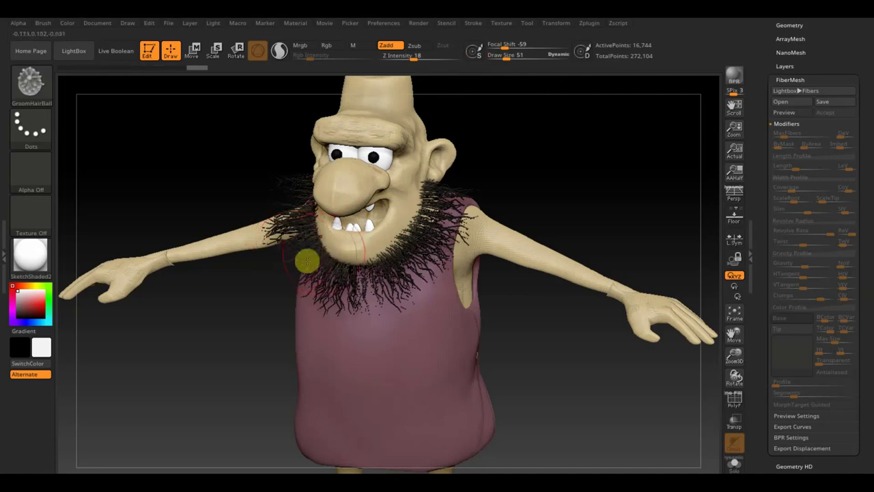
left_click_drag(519, 205, 578, 213)
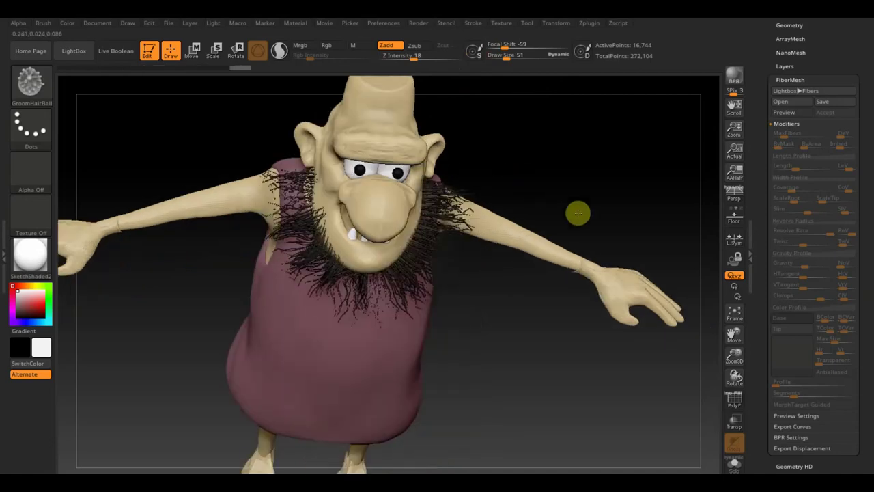
left_click_drag(312, 272, 283, 208)
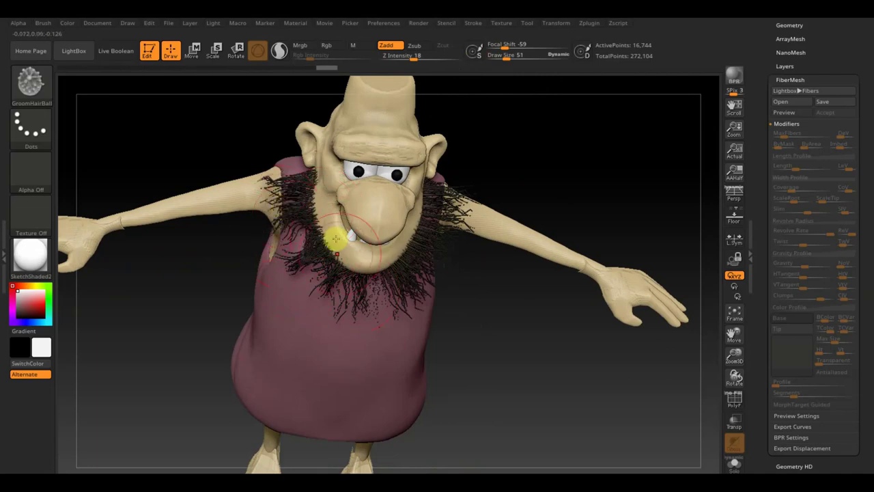
left_click_drag(335, 66, 181, 68)
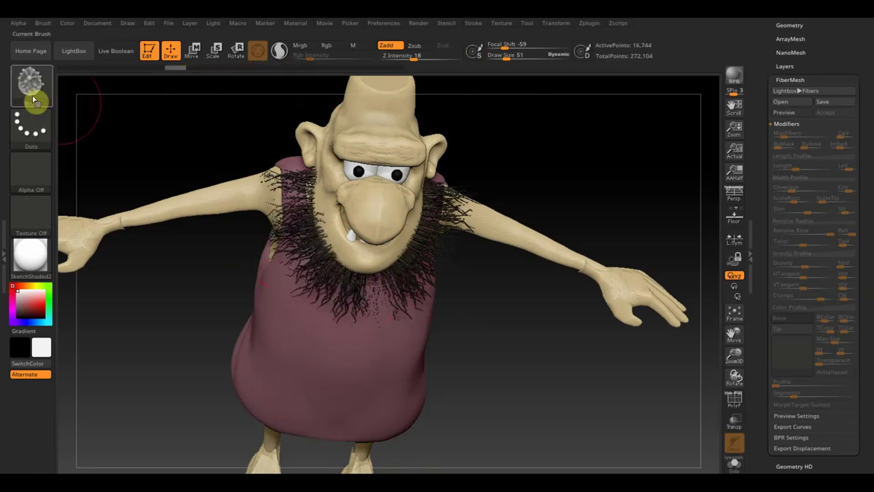
Switch to GroomHairToss and toss the chest fibers into a looser shape
left_click(32, 89)
mouse_move(740, 207)
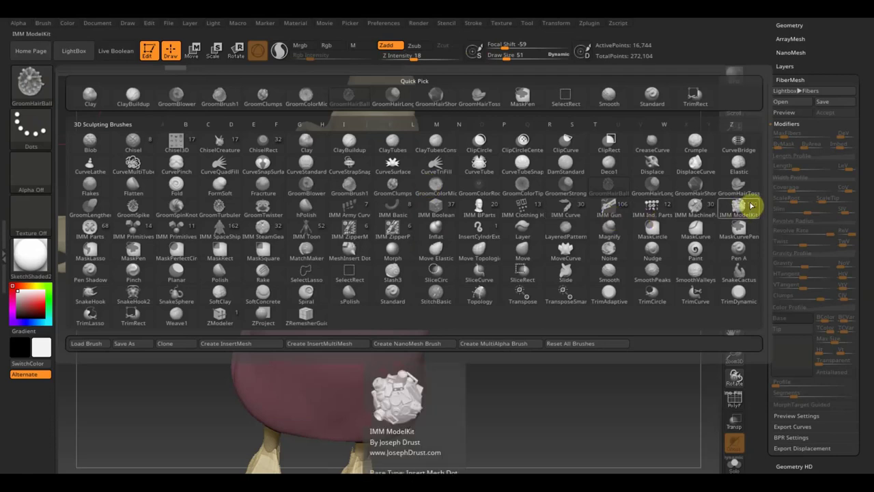
left_click(734, 190)
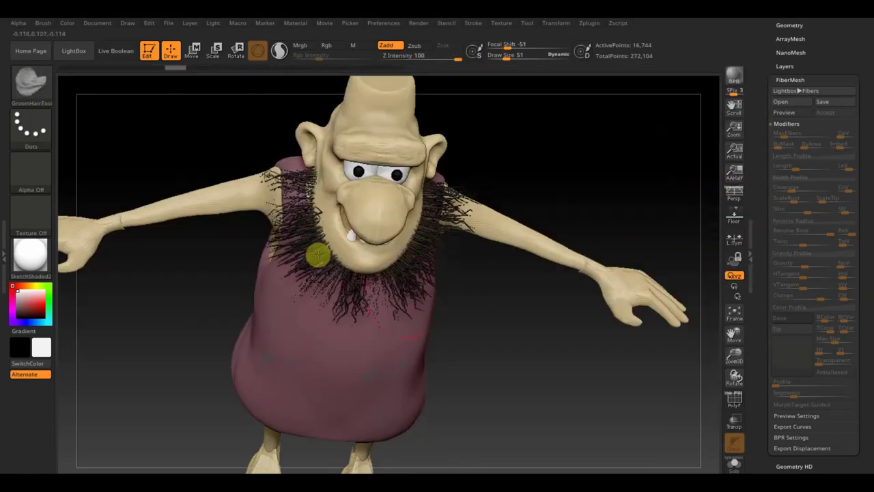
mouse_move(302, 270)
left_mouse_down()
mouse_move(276, 290)
mouse_move(304, 228)
mouse_move(287, 214)
mouse_move(312, 235)
mouse_move(306, 205)
left_mouse_up()
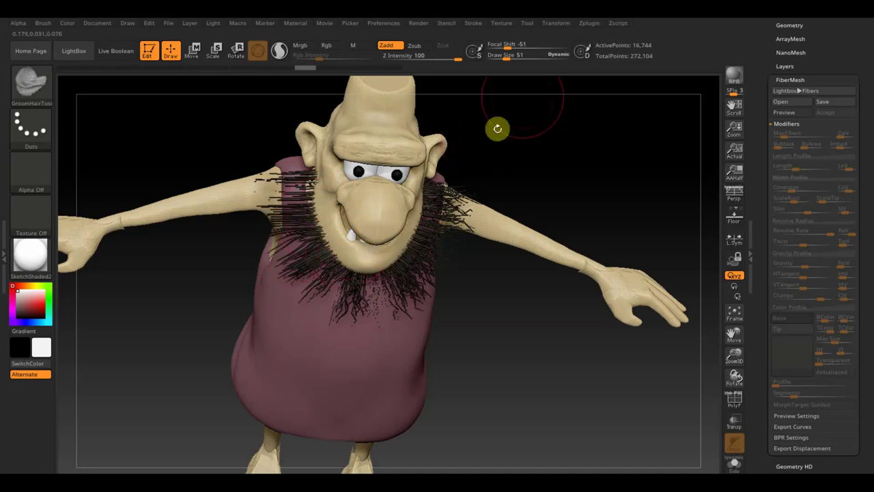
At draw size 30, comb fibres on the left shoulder, chest and beside the chin
left_click(508, 58)
type("30")
key("Return")
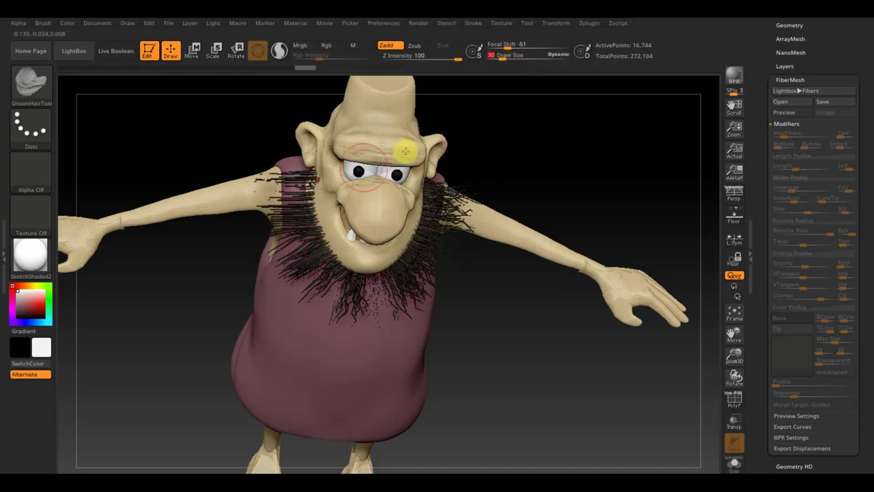
left_click_drag(287, 197, 322, 196)
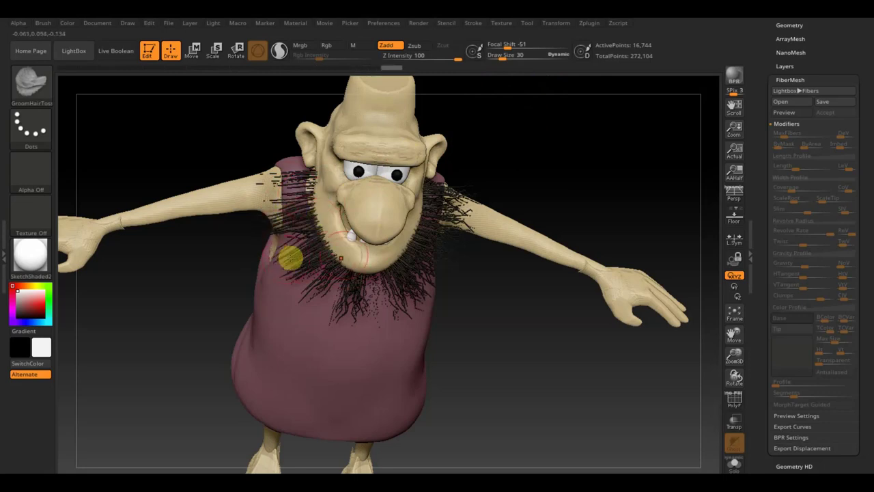
left_click_drag(289, 253, 318, 271)
mouse_move(358, 299)
left_mouse_down()
mouse_move(442, 221)
mouse_move(432, 189)
left_mouse_up()
mouse_move(550, 194)
left_mouse_down()
mouse_move(593, 160)
mouse_move(564, 205)
mouse_move(575, 215)
left_mouse_up()
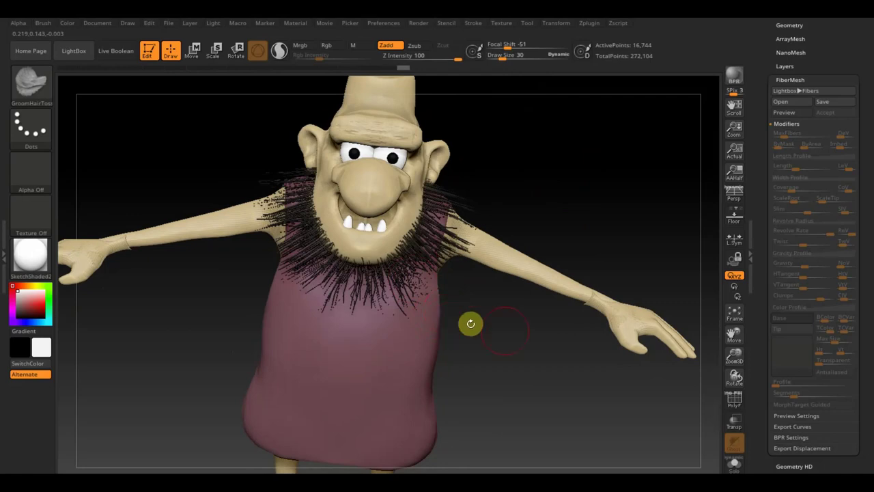
left_click_drag(503, 342, 548, 415, "alt")
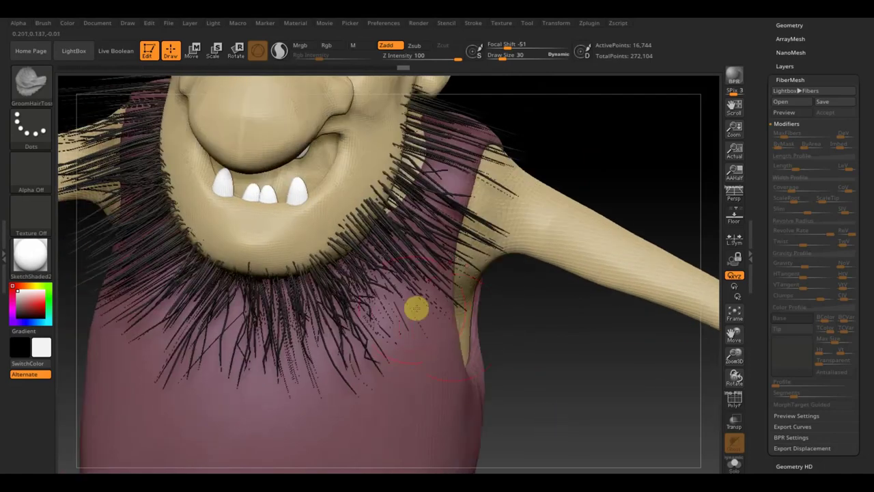
key("f")
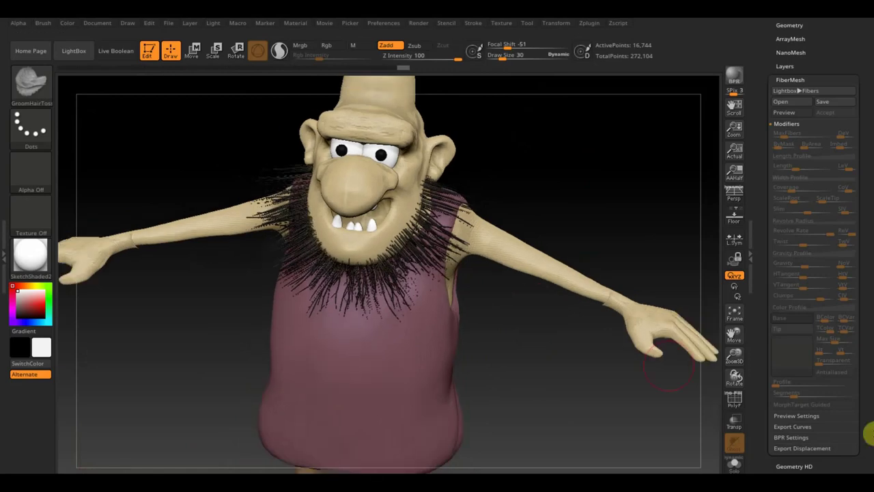
left_click_drag(869, 432, 870, 349)
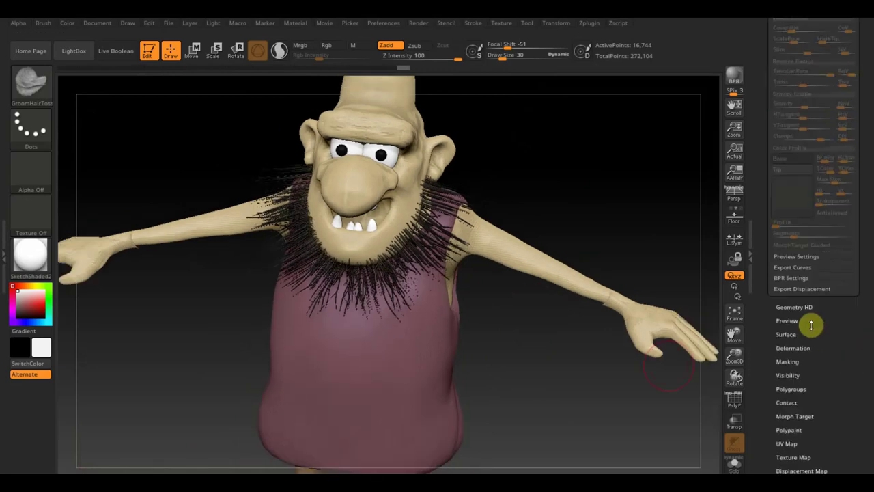
Raise the fibre subtool's Inflate deformation to about 68 so the beard strands look thicker
scroll(816, 362, "down", 1)
scroll(839, 425, "down", 1)
left_click(806, 291)
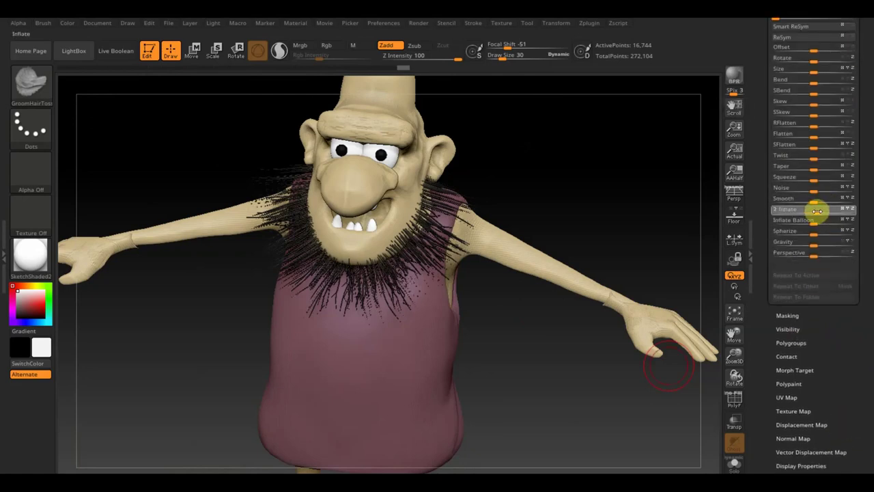
left_click_drag(821, 211, 831, 211)
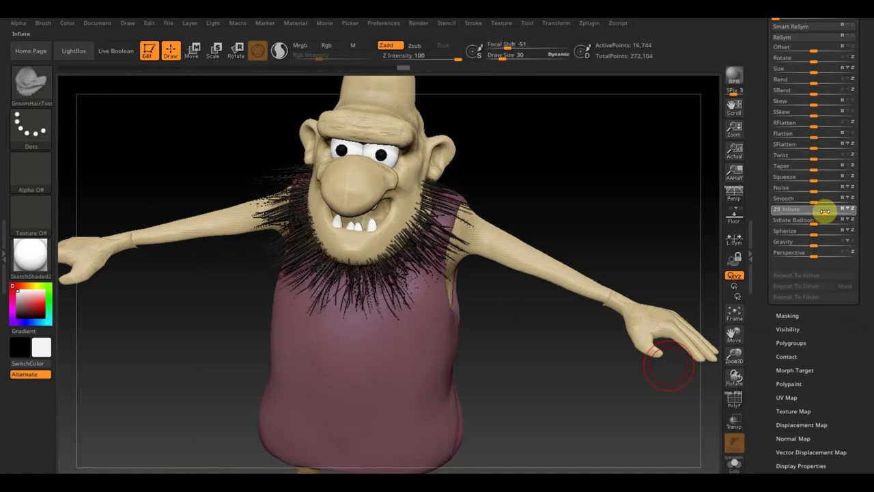
left_click_drag(830, 211, 837, 211)
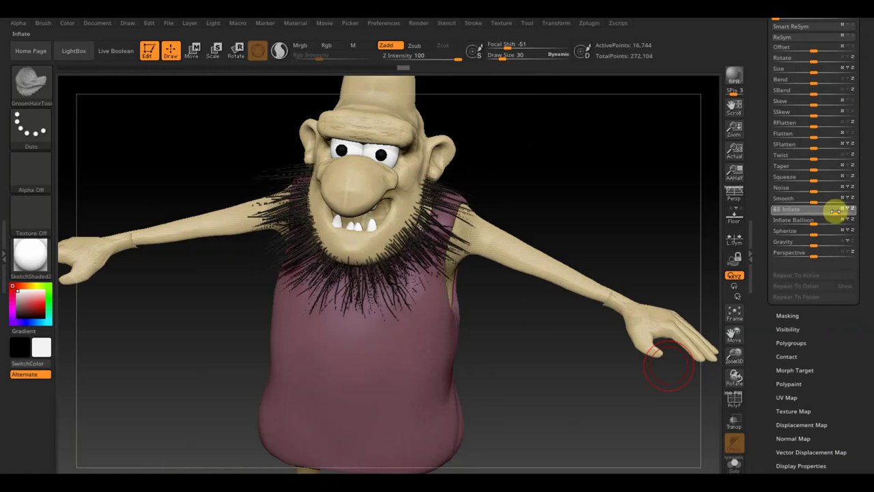
mouse_move(589, 213)
left_mouse_down()
mouse_move(633, 212)
mouse_move(289, 186)
left_mouse_up()
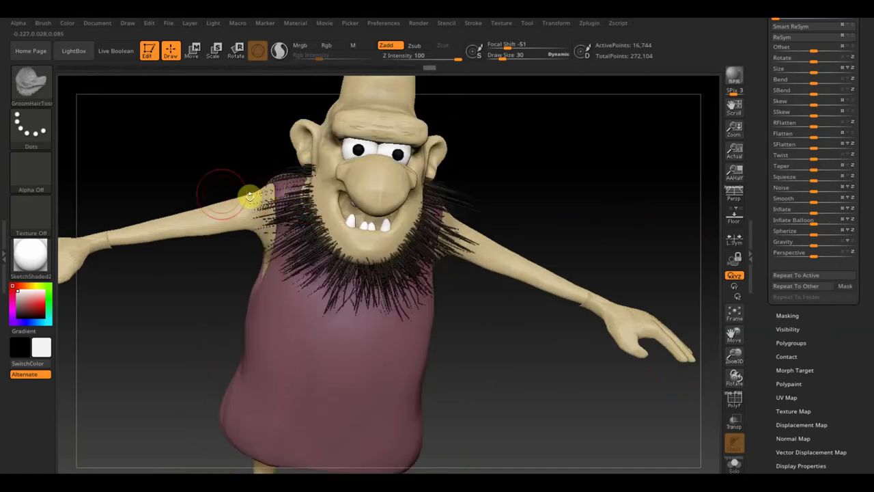
Comb the moustache hair upward from a three-quarter front view
mouse_move(209, 171)
left_mouse_down()
mouse_move(254, 197)
mouse_move(279, 205)
mouse_move(280, 197)
left_mouse_up()
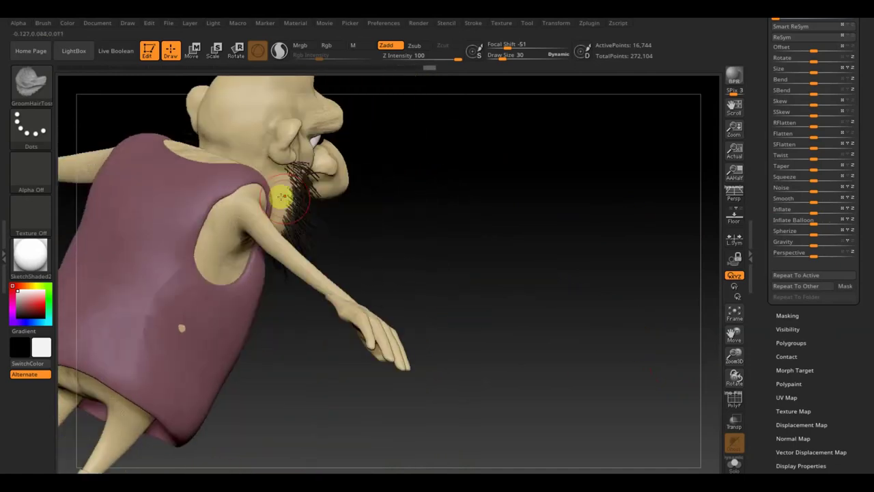
mouse_move(290, 229)
left_mouse_down()
mouse_move(426, 269)
mouse_move(351, 221)
mouse_move(360, 168)
mouse_move(377, 147)
mouse_move(518, 270)
mouse_move(312, 262)
mouse_move(313, 234)
mouse_move(292, 231)
mouse_move(257, 183)
left_mouse_up()
mouse_move(448, 208)
left_mouse_down()
mouse_move(403, 257)
mouse_move(510, 242)
mouse_move(499, 143)
mouse_move(488, 171)
mouse_move(451, 191)
left_mouse_up()
mouse_move(287, 157)
left_mouse_down()
mouse_move(302, 146)
mouse_move(326, 166)
mouse_move(267, 164)
mouse_move(250, 143)
mouse_move(227, 156)
left_mouse_up()
Push the strands near the nose and reshape the beard below the chin
left_click_drag(182, 178, 151, 283)
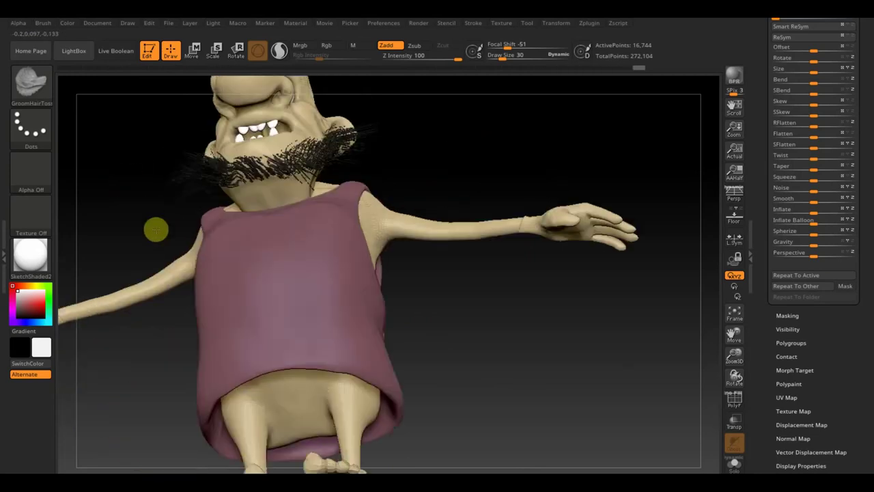
left_click_drag(552, 190, 564, 141)
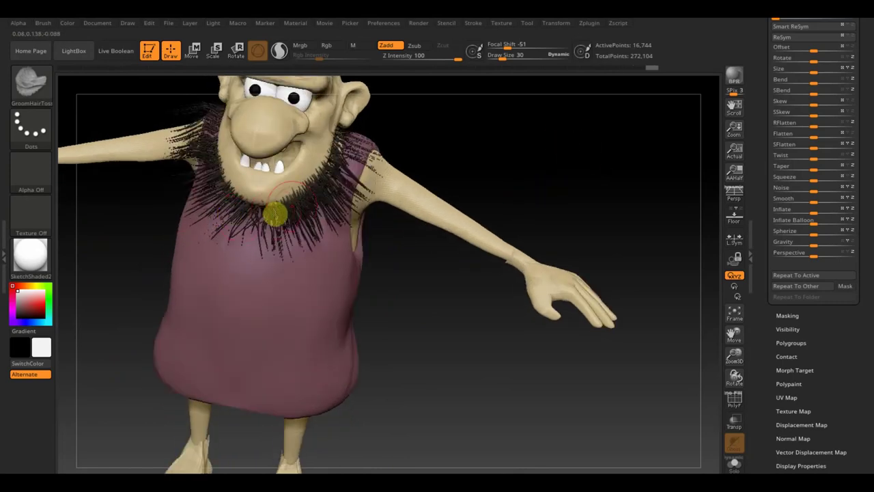
mouse_move(471, 147)
left_mouse_down()
mouse_move(499, 148)
mouse_move(488, 147)
mouse_move(488, 129)
mouse_move(529, 170)
mouse_move(552, 170)
mouse_move(491, 151)
left_mouse_up()
left_click_drag(498, 248, 434, 243, "alt")
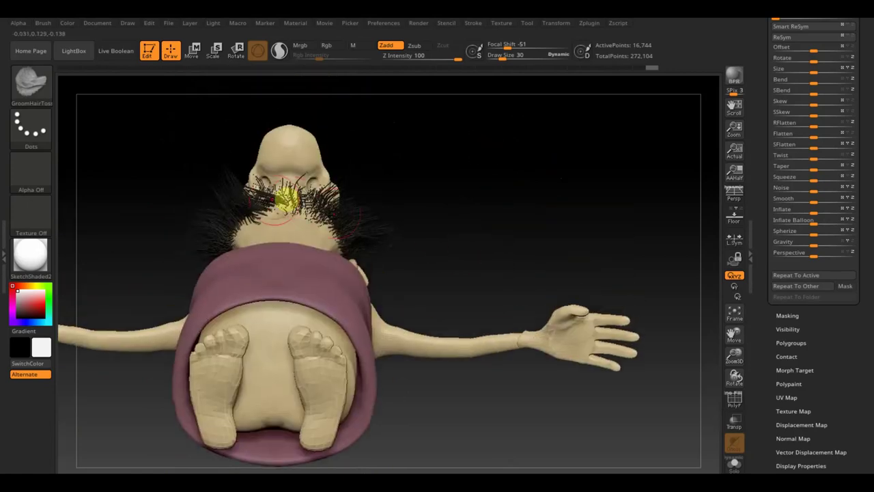
mouse_move(257, 198)
left_mouse_down()
mouse_move(261, 190)
mouse_move(248, 184)
mouse_move(264, 197)
mouse_move(302, 196)
mouse_move(287, 207)
mouse_move(260, 193)
mouse_move(293, 201)
mouse_move(294, 193)
mouse_move(319, 209)
left_mouse_up()
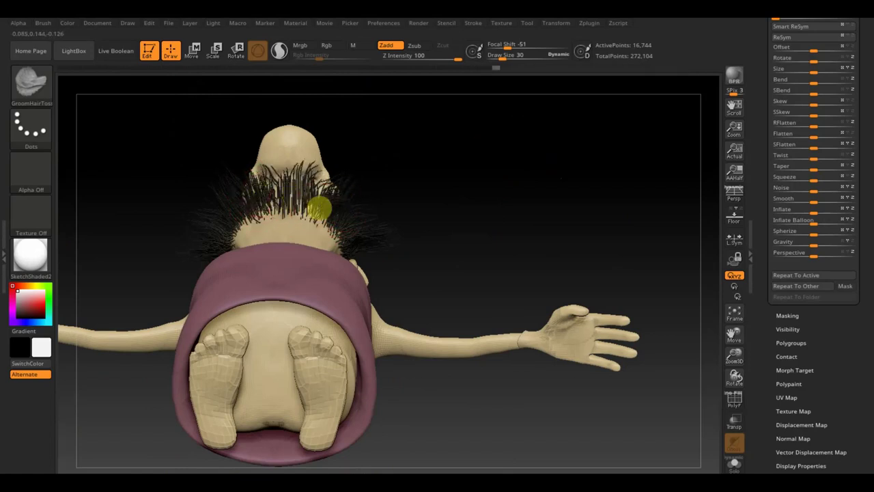
mouse_move(445, 187)
left_mouse_down()
mouse_move(445, 286)
mouse_move(416, 277)
left_mouse_up()
mouse_move(347, 205)
left_mouse_down()
mouse_move(334, 203)
mouse_move(334, 190)
mouse_move(297, 220)
mouse_move(322, 221)
mouse_move(297, 218)
mouse_move(302, 231)
mouse_move(263, 223)
mouse_move(250, 216)
mouse_move(211, 140)
mouse_move(223, 129)
mouse_move(248, 140)
mouse_move(347, 129)
left_mouse_up()
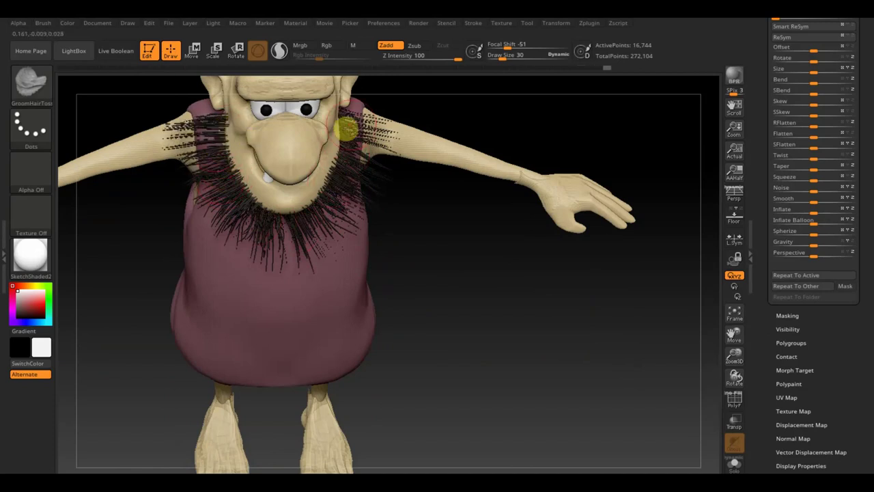
Toss the beard strands across the left cheek and on the right side outward with GroomHairToss
mouse_move(410, 226)
left_mouse_down()
mouse_move(431, 263)
mouse_move(425, 223)
mouse_move(437, 185)
left_mouse_up()
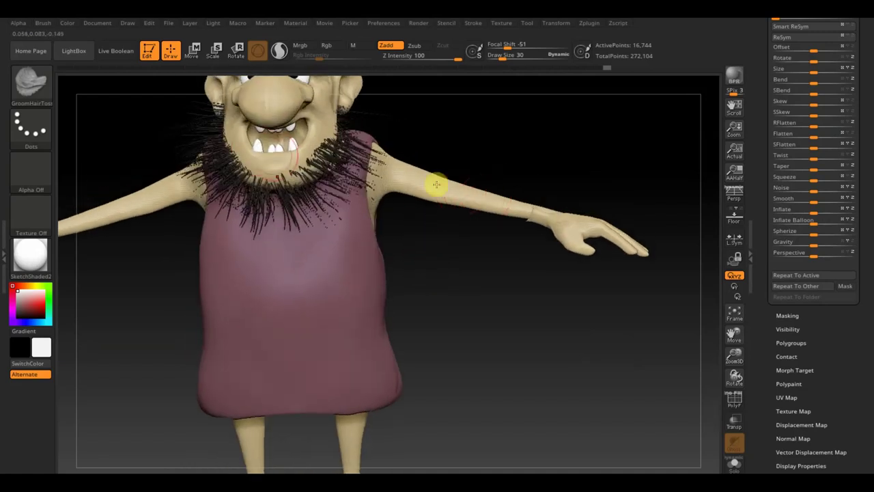
mouse_move(249, 143)
left_mouse_down()
mouse_move(227, 155)
mouse_move(185, 137)
mouse_move(214, 142)
left_mouse_up()
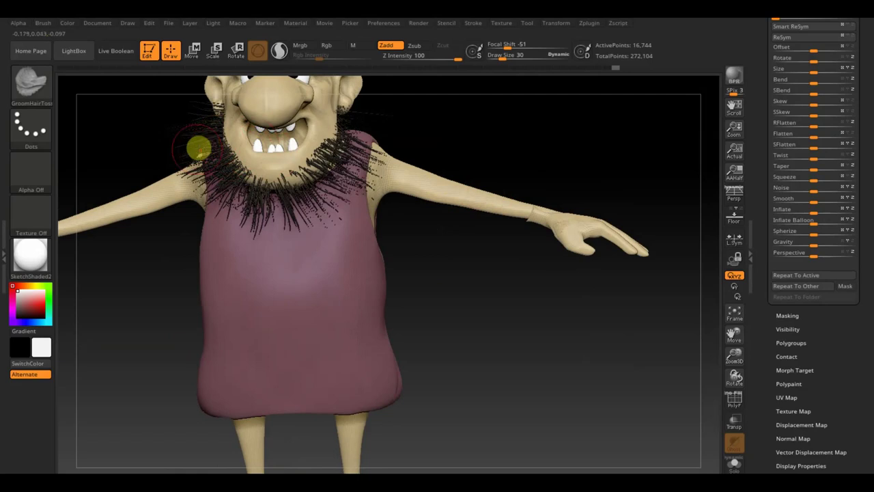
mouse_move(556, 107)
left_mouse_down()
mouse_move(521, 132)
mouse_move(563, 135)
mouse_move(586, 192)
mouse_move(620, 226)
left_mouse_up()
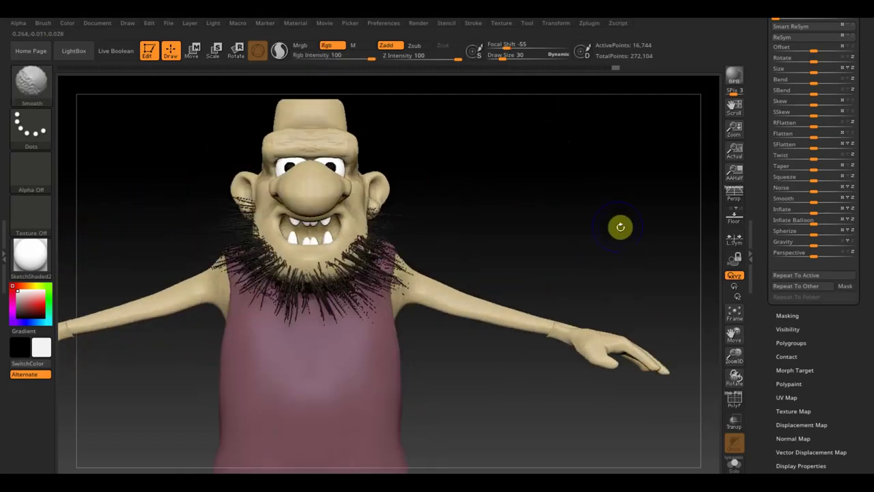
mouse_move(287, 255)
left_mouse_down()
mouse_move(238, 256)
mouse_move(251, 231)
left_mouse_up()
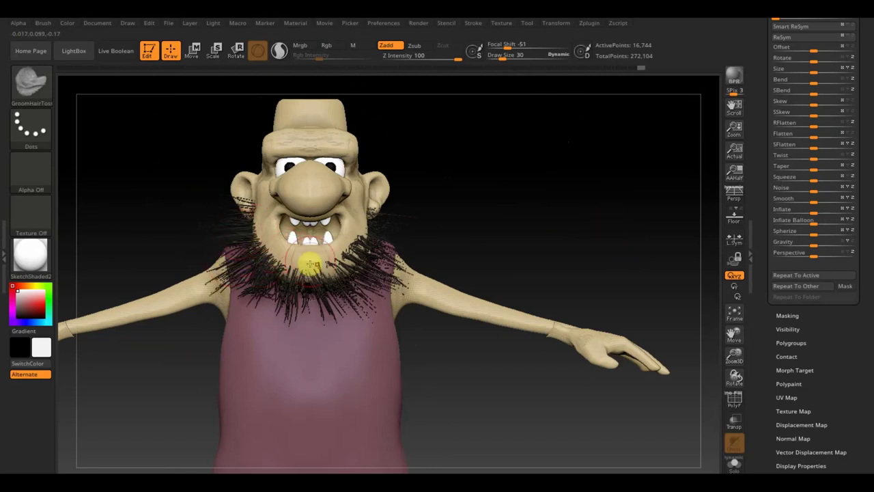
left_click_drag(346, 244, 373, 235)
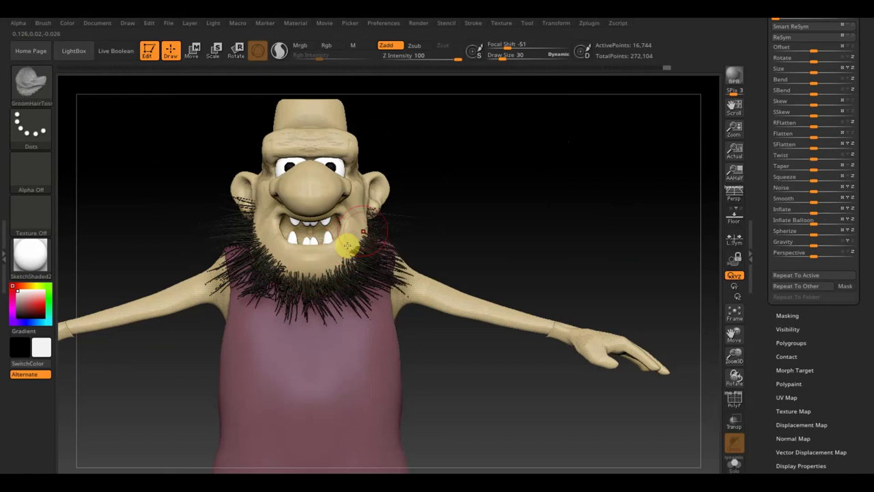
left_click_drag(527, 206, 516, 232)
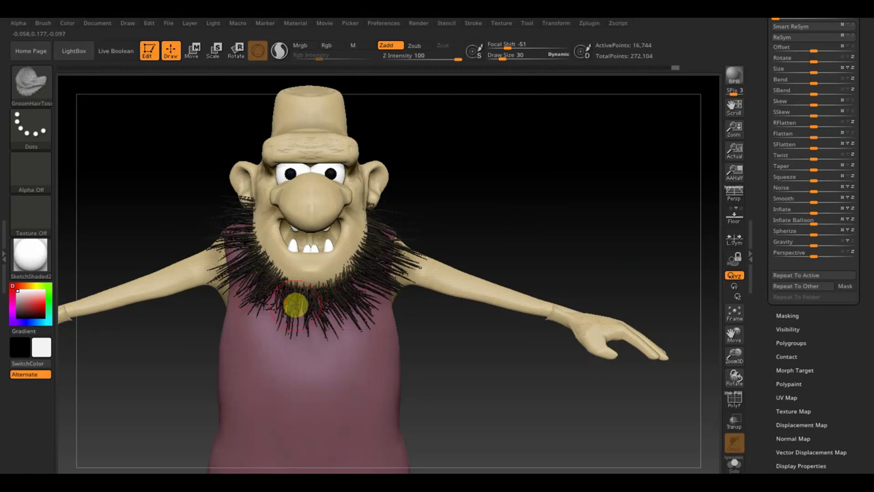
scroll(870, 96, "up", 2)
Export the fibre mesh as Fibers9 OBJ into the допотопные folder and exit ZBrush
scroll(872, 119, "up", 3)
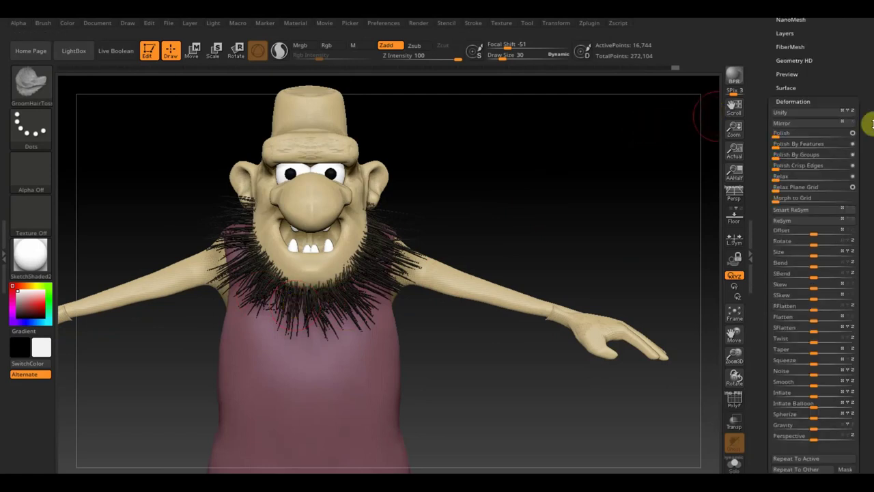
scroll(871, 121, "up", 3)
left_click(797, 69)
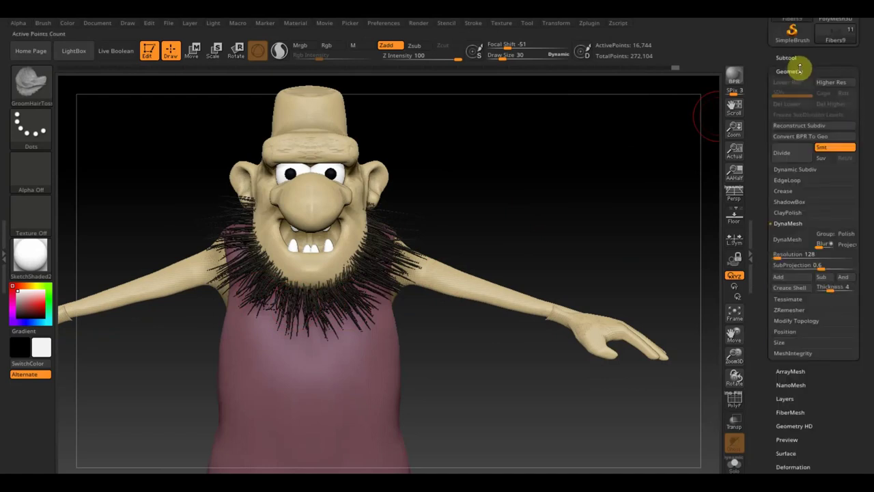
scroll(867, 112, "up", 1)
scroll(867, 112, "up", 1)
scroll(865, 158, "up", 1)
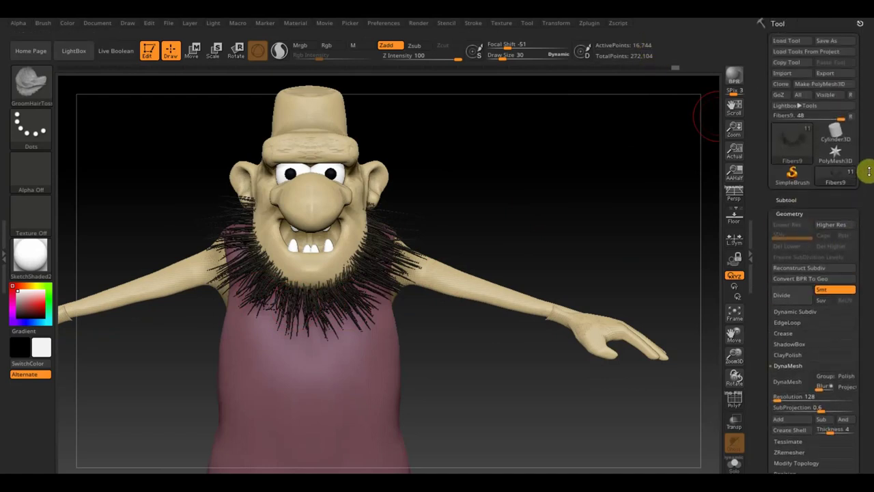
left_click(831, 74)
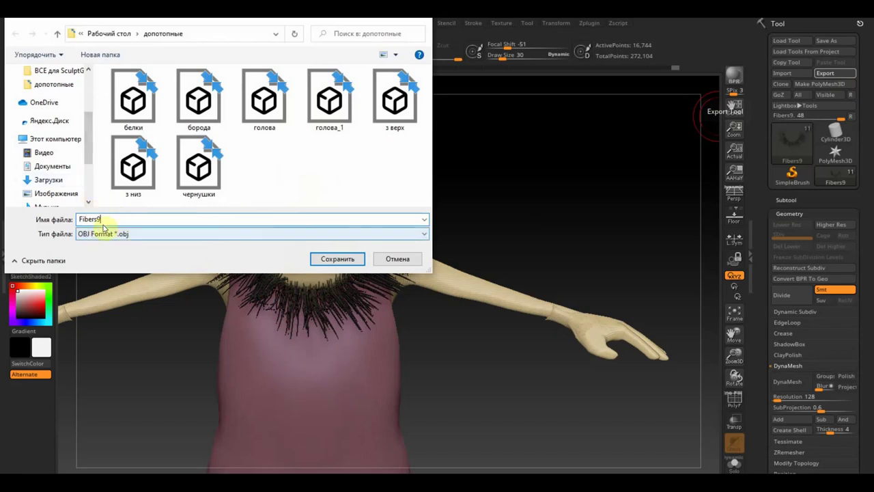
left_click(330, 260)
left_click_drag(556, 205, 630, 156)
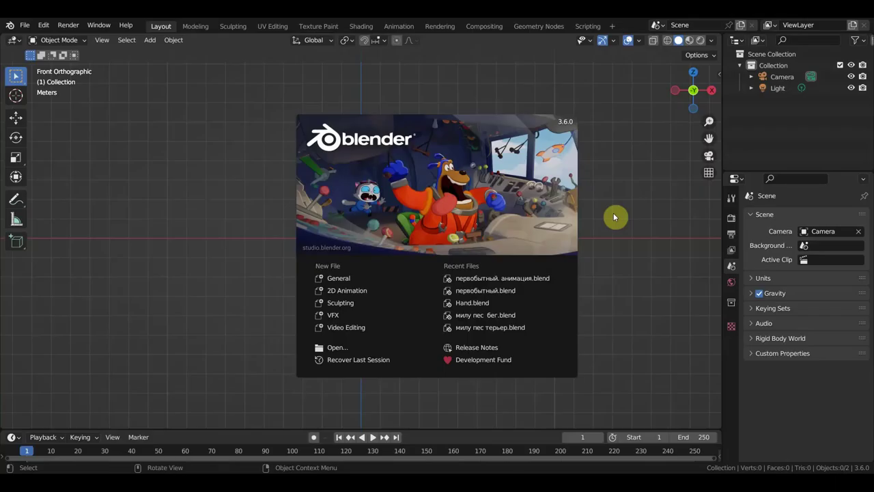
left_click(638, 214)
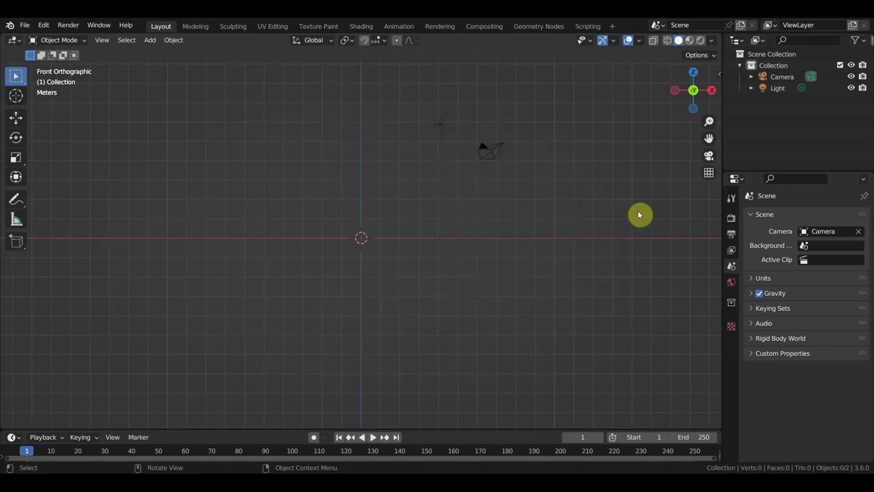
Open the recent caveman animation project from the File menu
left_click(28, 28)
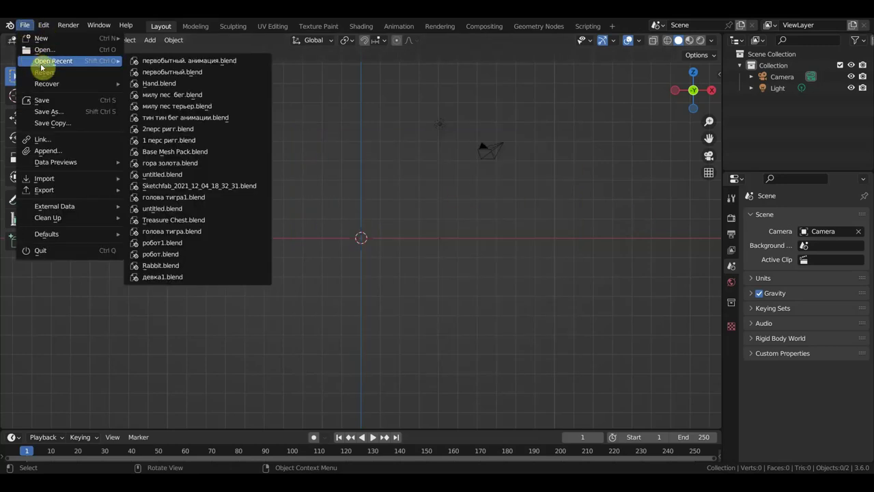
mouse_move(53, 60)
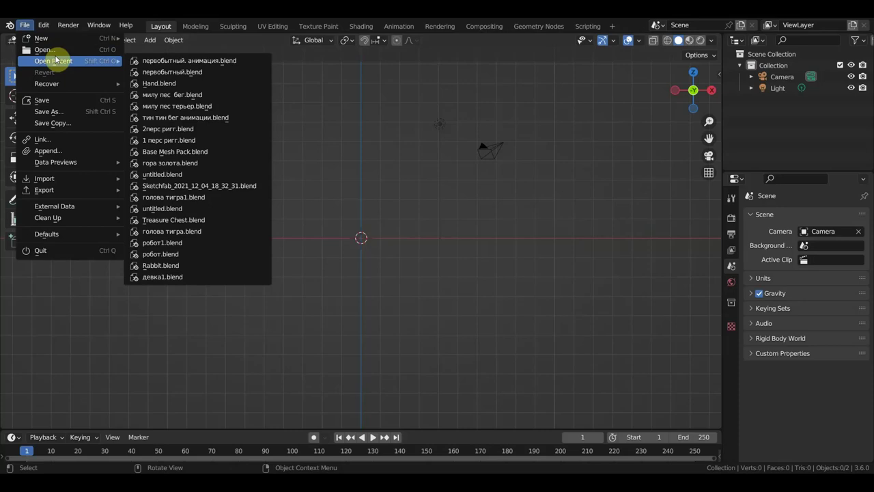
left_click(173, 64)
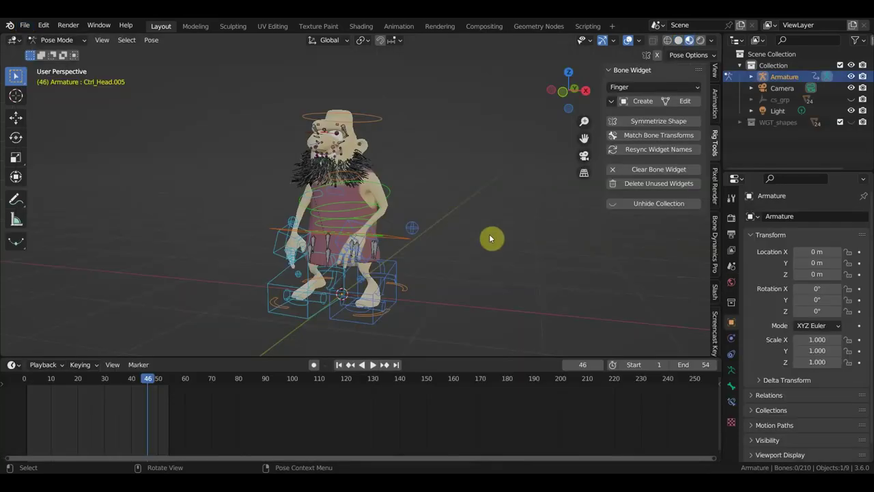
scroll(489, 238, "up", 4)
scroll(470, 244, "down", 2)
scroll(471, 253, "down", 1)
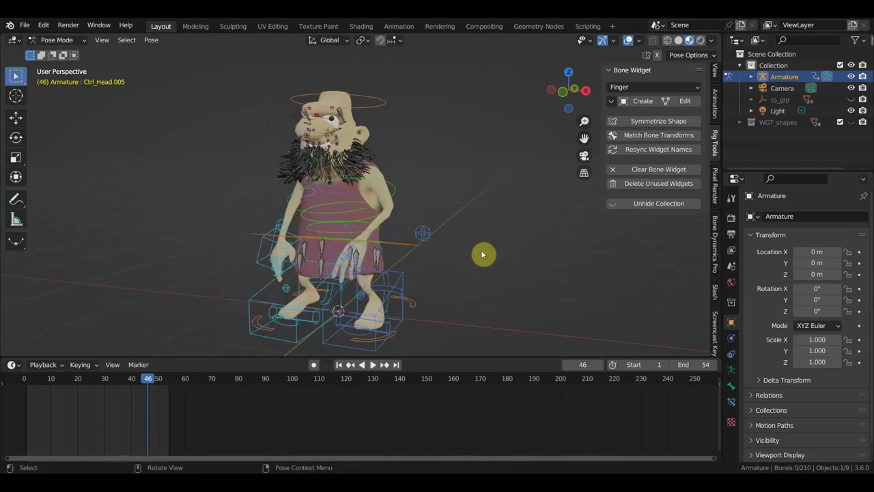
Play and pause the animation several times, stopping playback at frame 51
key("space")
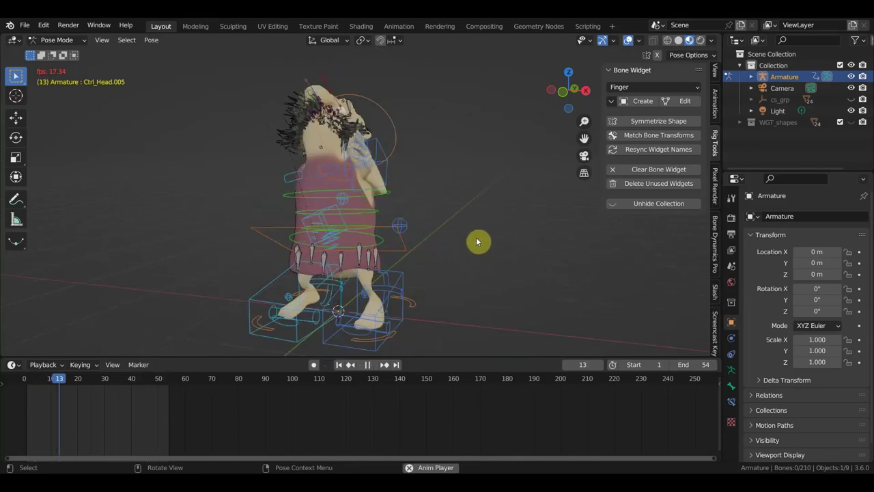
key("space")
key("b")
key("Escape")
middle_click_drag(469, 248, 533, 254)
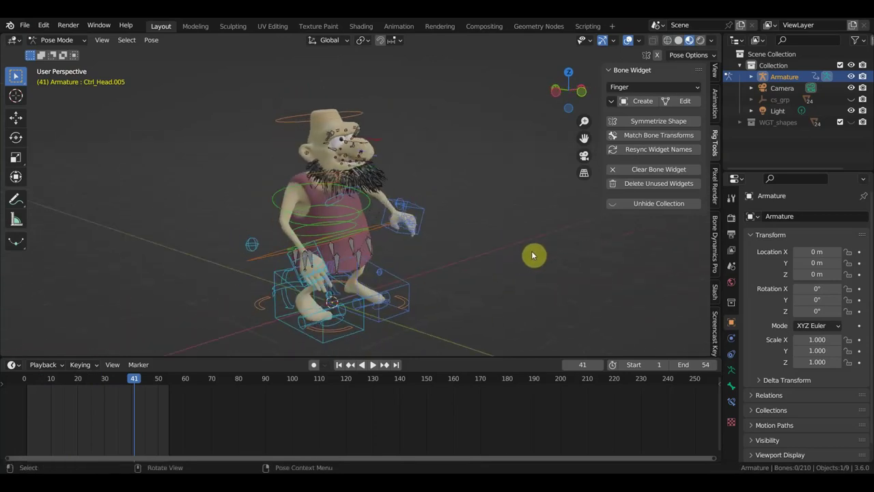
key("space")
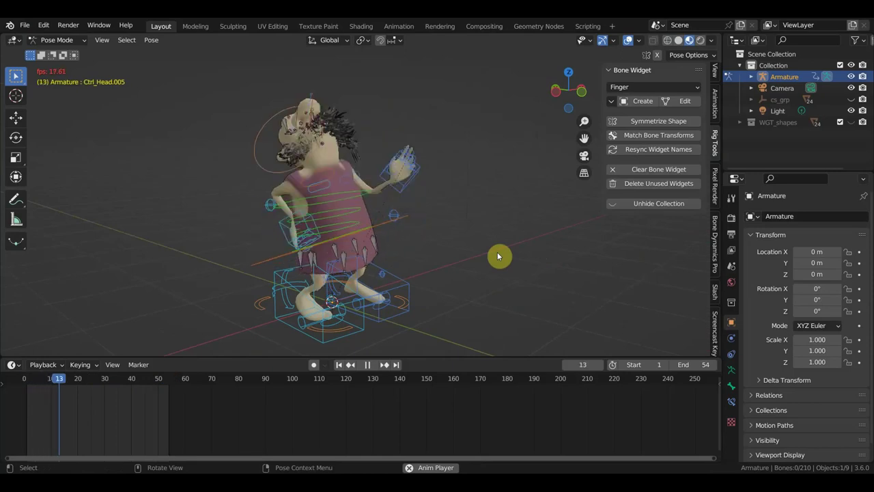
key("space")
middle_click_drag(498, 252, 429, 255)
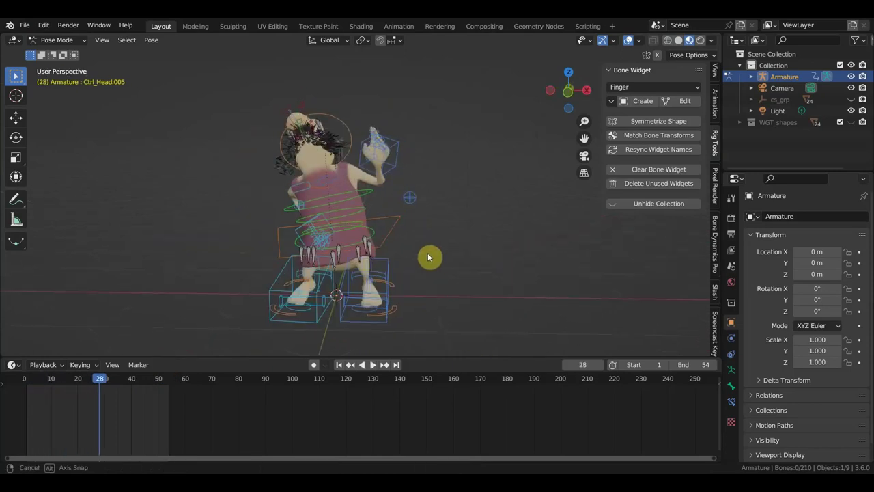
key("space")
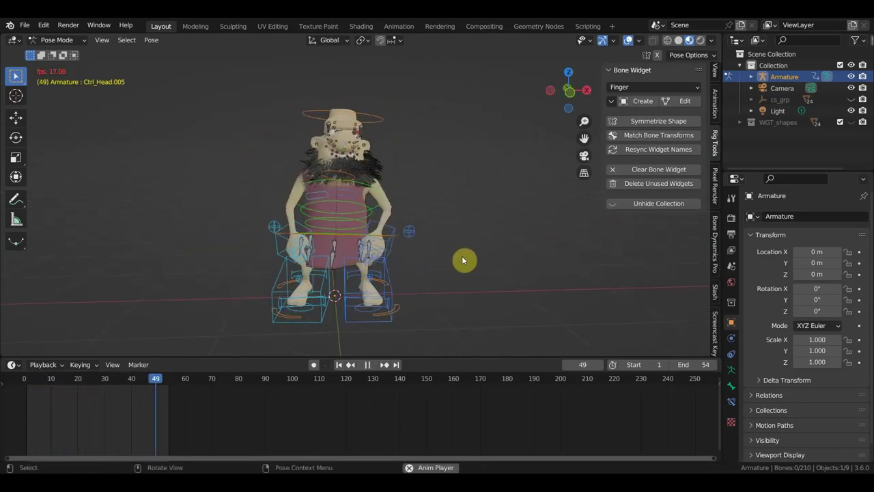
key("space")
Orbit and zoom around the character to inspect the beard at frame 51
mouse_move(463, 259)
middle_mouse_down()
mouse_move(502, 257)
mouse_move(410, 263)
mouse_move(473, 271)
middle_mouse_up()
scroll(509, 258, "up", 2)
scroll(410, 262, "up", 2)
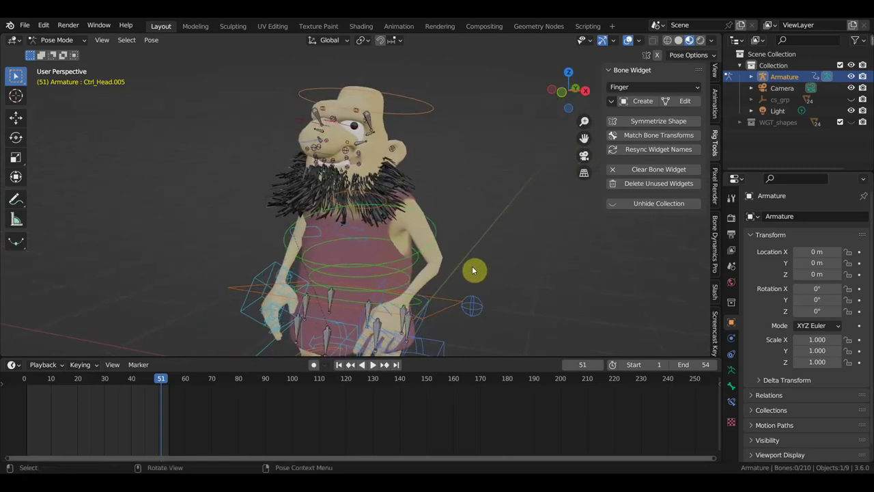
middle_click_drag(470, 261, 546, 265)
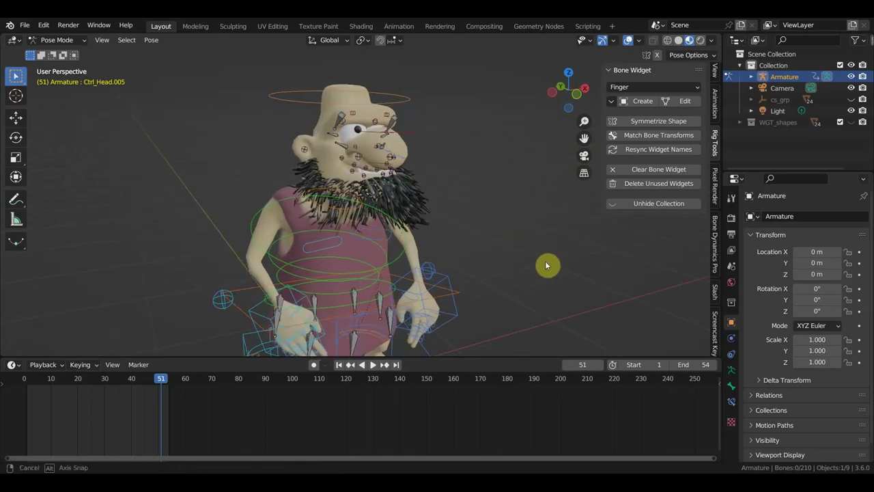
scroll(505, 251, "up", 1)
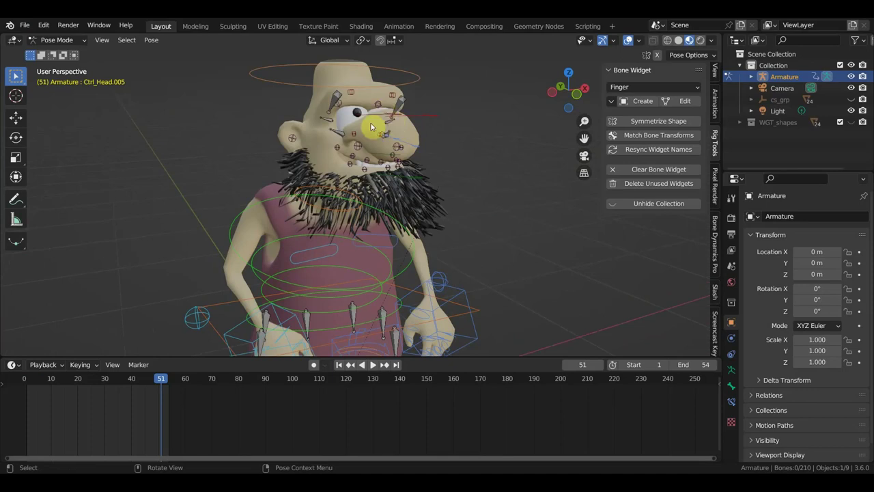
middle_click_drag(395, 149, 450, 182)
scroll(449, 184, "up", 1)
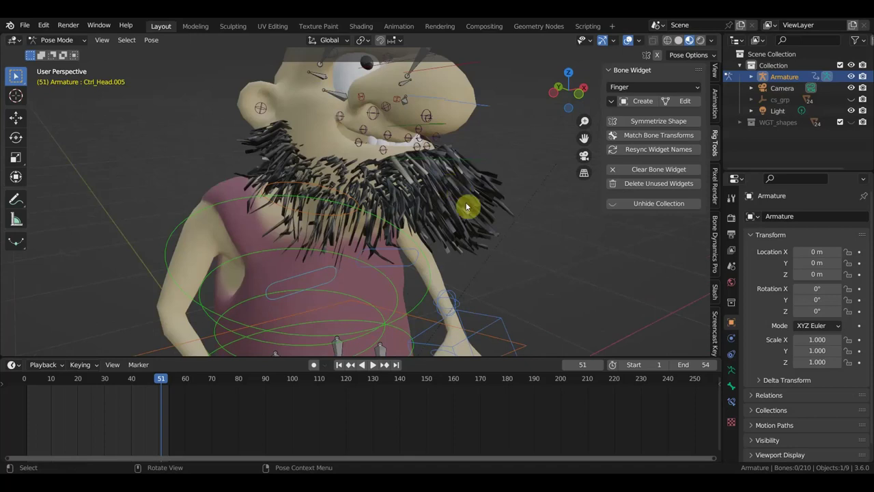
Switch the rig to Object Mode and select the beard
left_click(58, 40)
left_click(68, 53)
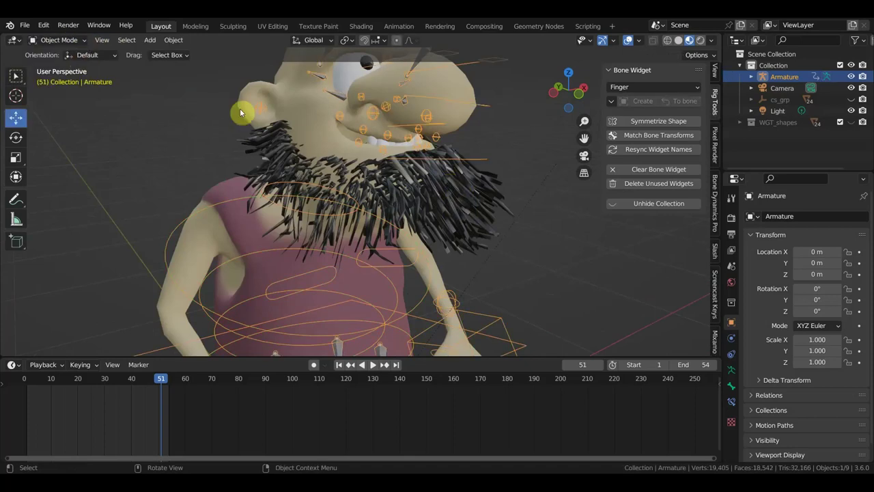
left_click(451, 205)
mouse_move(479, 196)
middle_mouse_down()
mouse_move(485, 199)
mouse_move(473, 199)
middle_mouse_up()
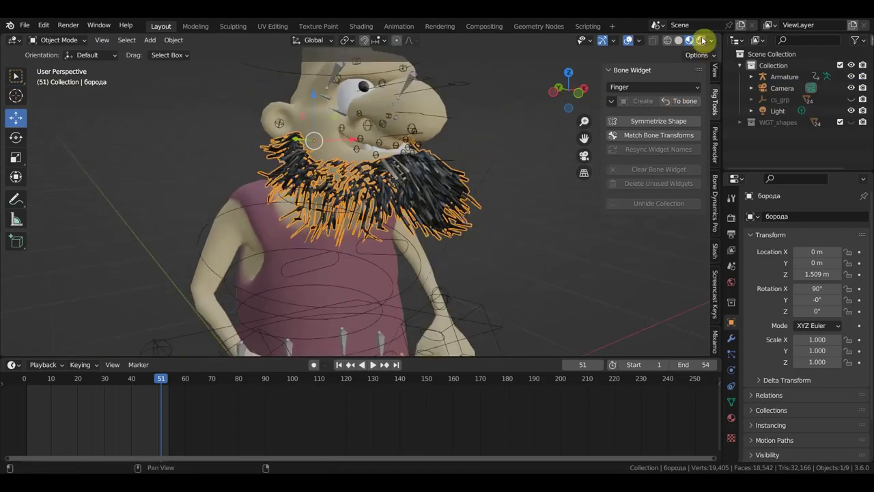
Preview the character in Rendered shading, then switch to Solid and Material Preview shading
left_click(701, 41)
scroll(539, 208, "down", 4)
left_click(518, 221)
mouse_move(517, 221)
middle_mouse_down()
mouse_move(373, 207)
mouse_move(389, 188)
mouse_move(535, 216)
mouse_move(500, 222)
mouse_move(480, 215)
middle_mouse_up()
scroll(374, 207, "up", 5)
scroll(532, 219, "down", 2)
scroll(530, 218, "down", 2)
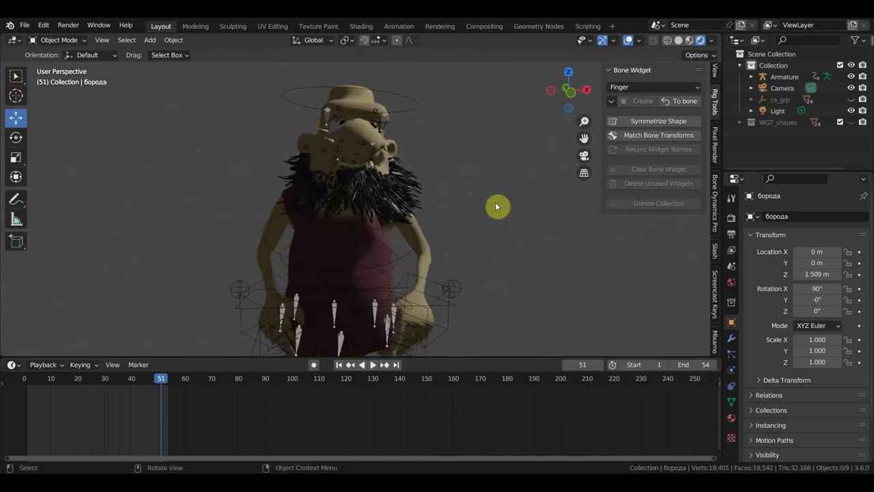
left_click(683, 40)
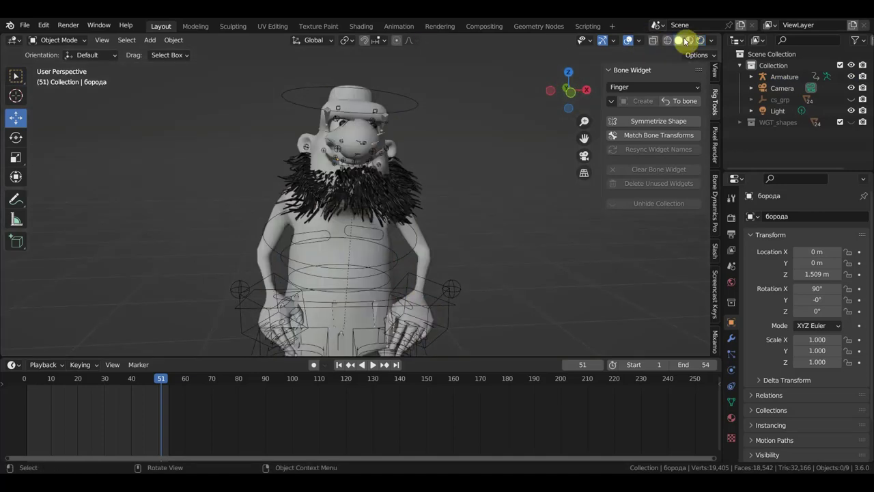
left_click(690, 40)
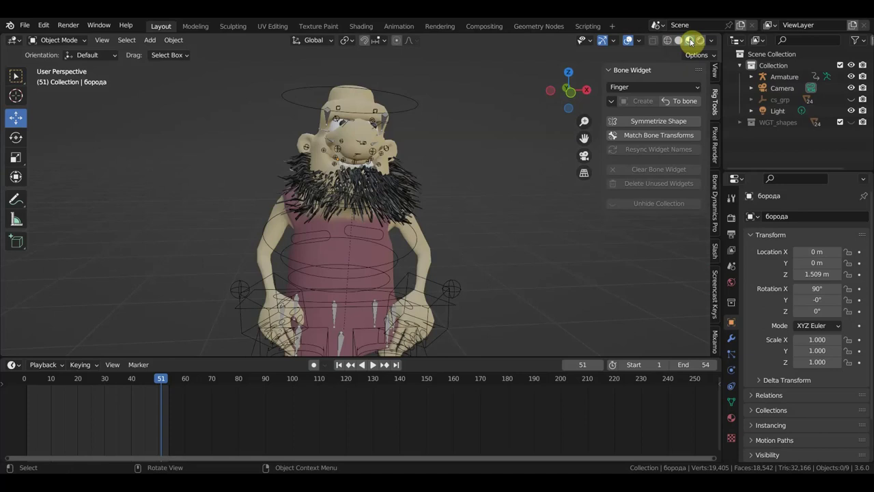
Import Fibers9.OBJ through Wavefront (.obj) (legacy)
left_click(26, 25)
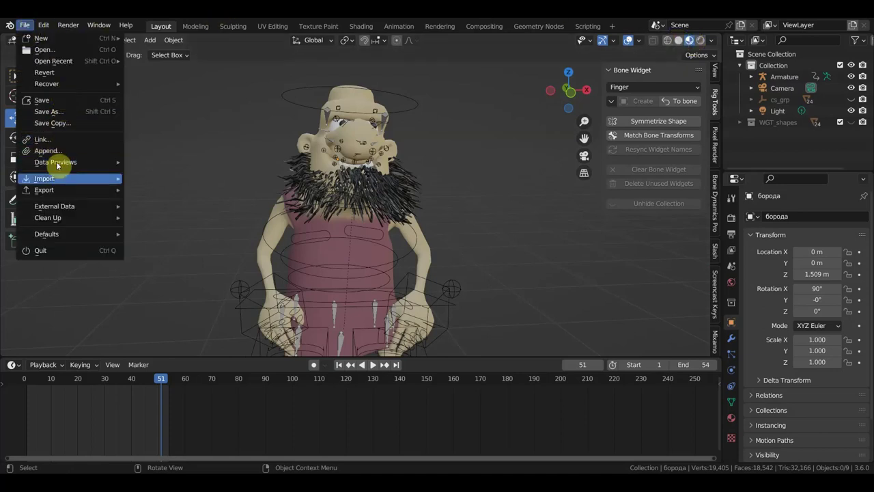
mouse_move(44, 179)
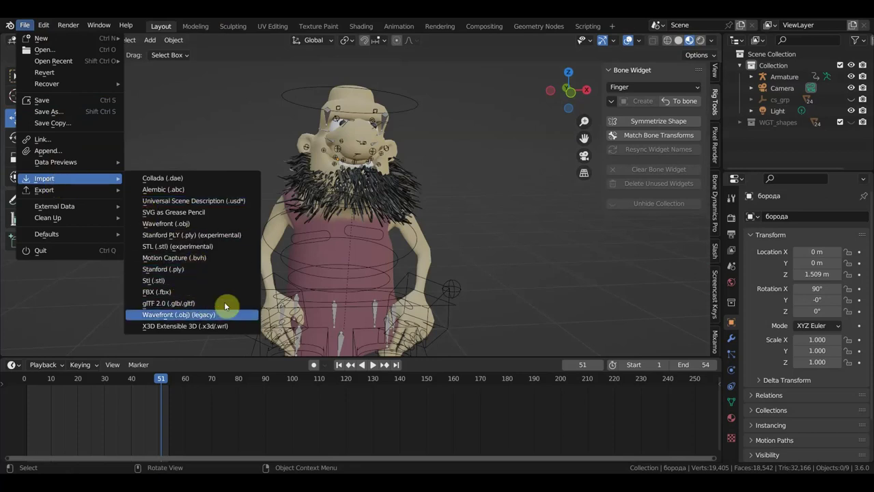
left_click(203, 314)
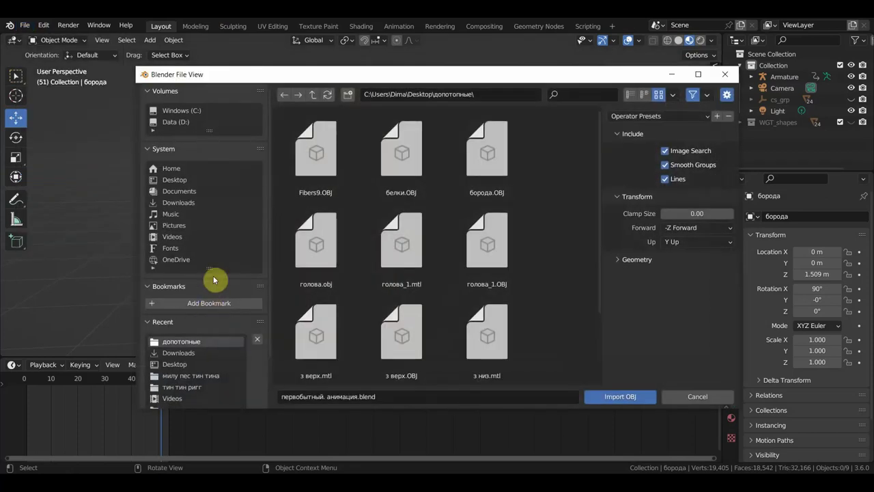
left_click(429, 320)
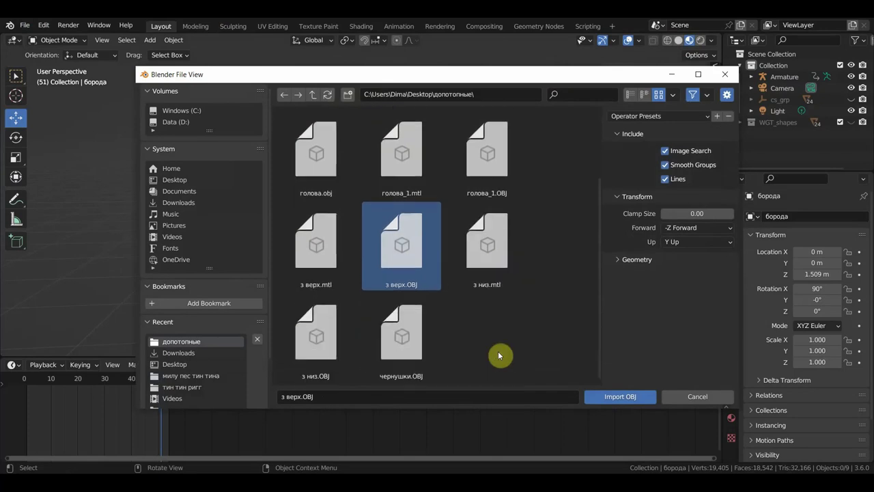
double_click(317, 150)
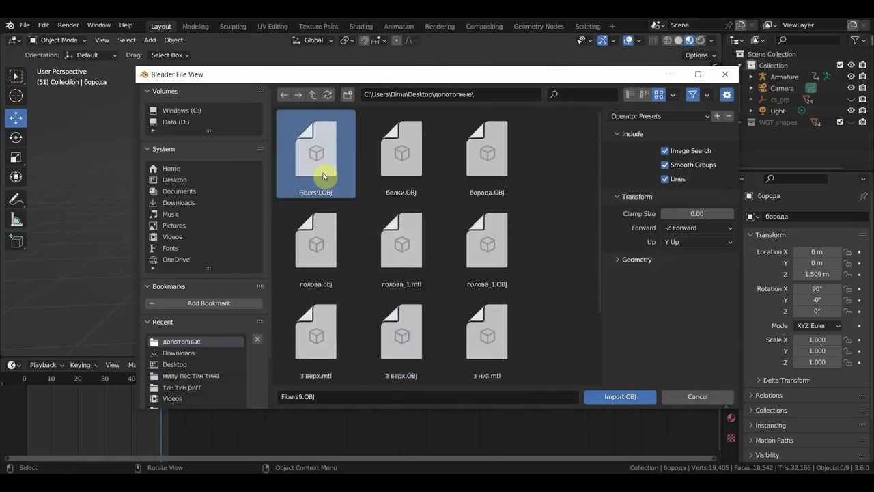
scroll(448, 204, "down", 4)
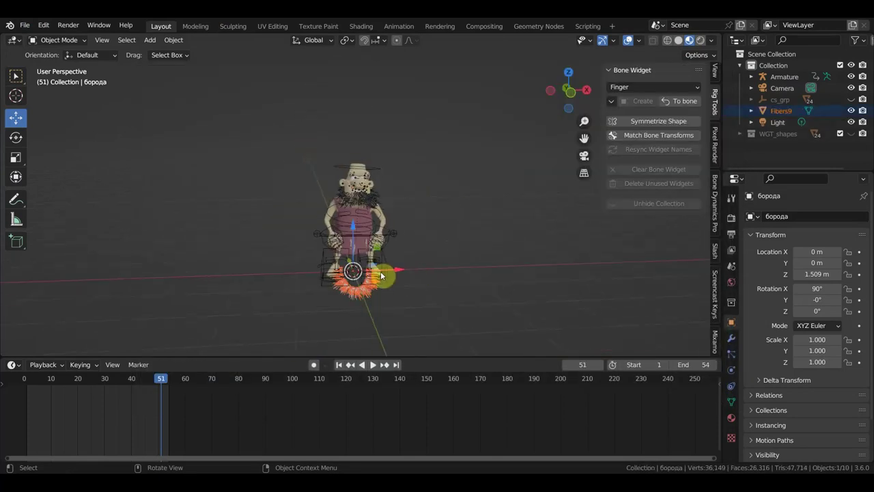
Raise the fibres to Z 2.4896 m and shift them along X to -1.2442 m
left_click_drag(352, 232, 356, 92)
left_click(356, 92)
key("g")
key("x")
left_click(344, 131)
Zoom in on the moved fibres and reselect the Fibers9 object
scroll(337, 149, "up", 3)
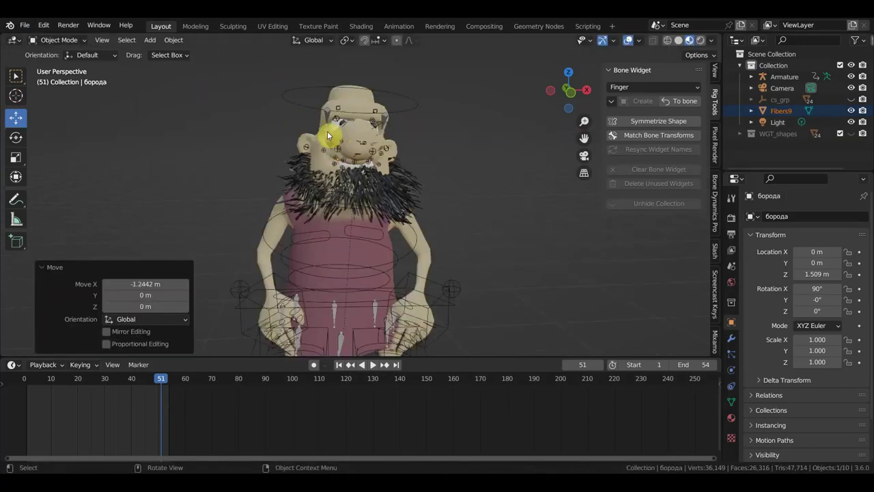
middle_click_drag(327, 131, 474, 255, "shift")
scroll(427, 275, "up", 2)
scroll(431, 266, "up", 3)
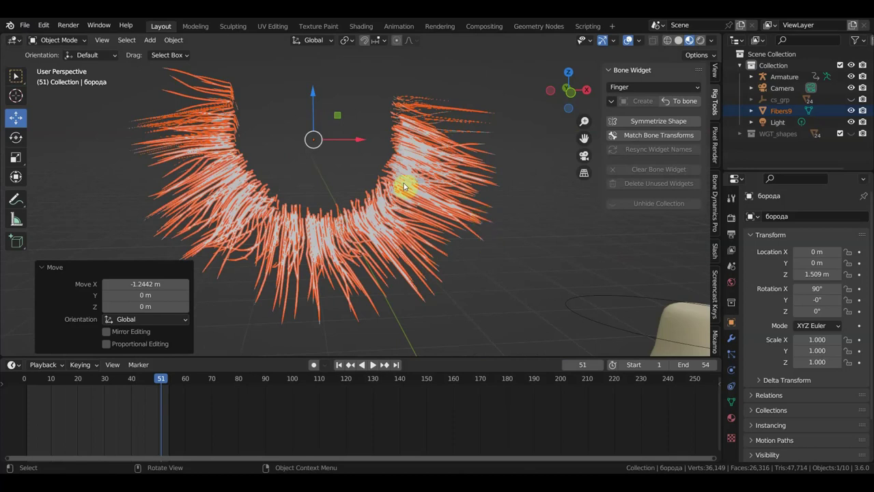
scroll(490, 251, "up", 2)
scroll(490, 251, "down", 3)
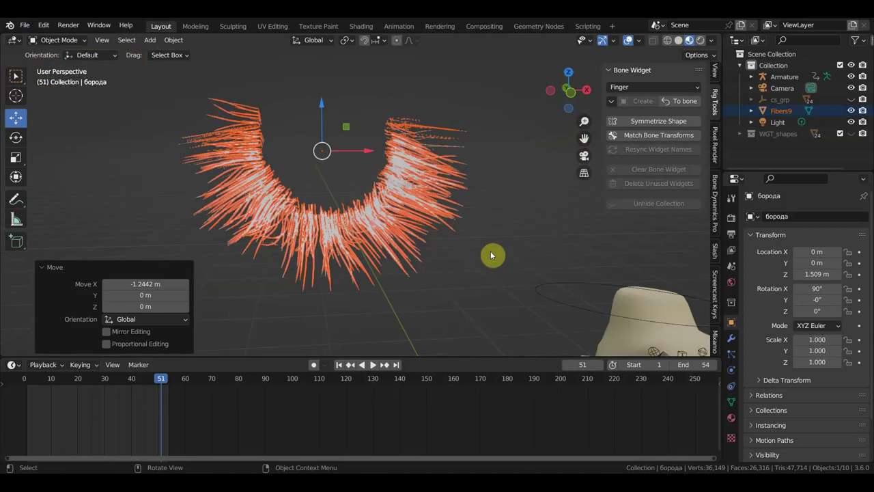
left_click(535, 252)
left_click(424, 199)
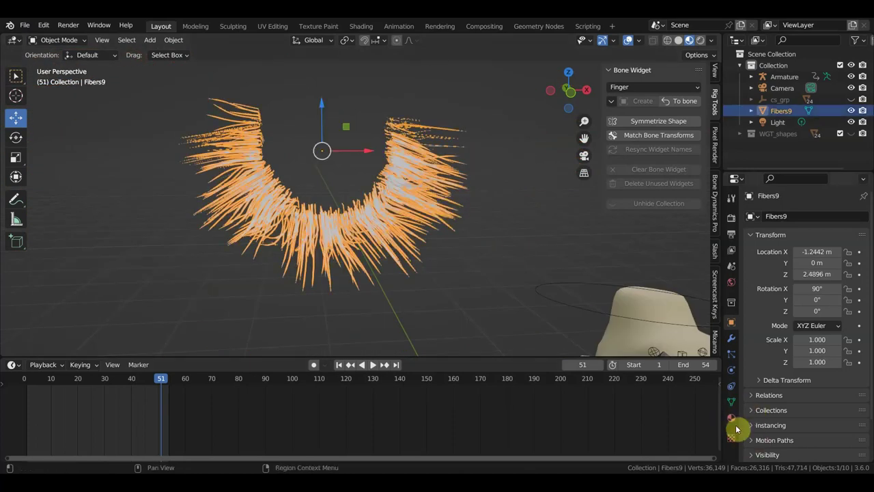
Darken the Fibers9 material's base colour to black
left_click(732, 420)
left_click(828, 384)
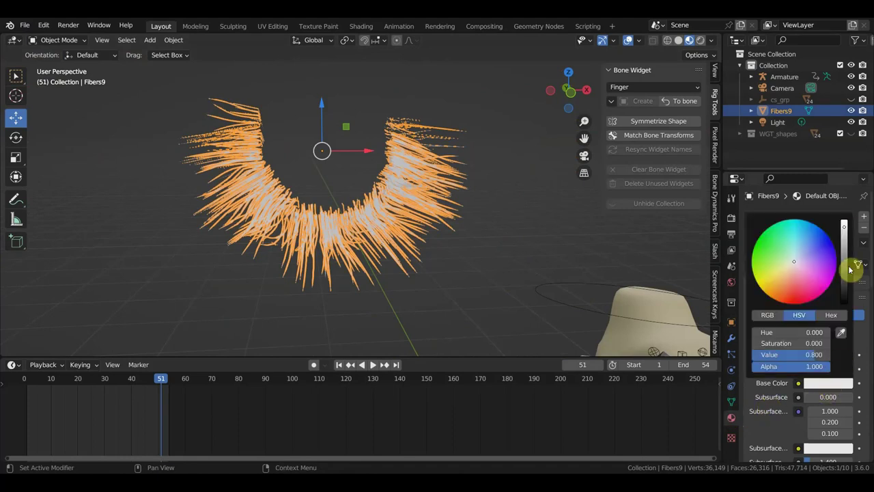
left_click_drag(812, 355, 765, 355)
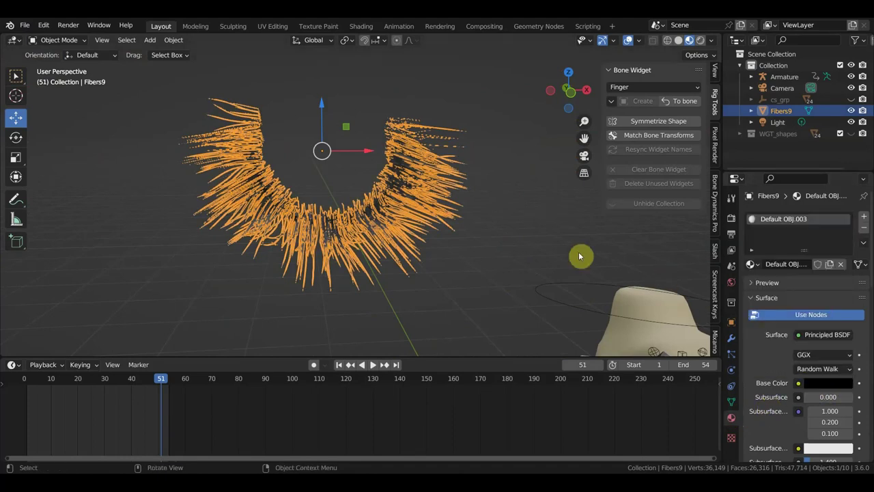
left_click(525, 232)
scroll(439, 227, "up", 3)
scroll(390, 225, "up", 2)
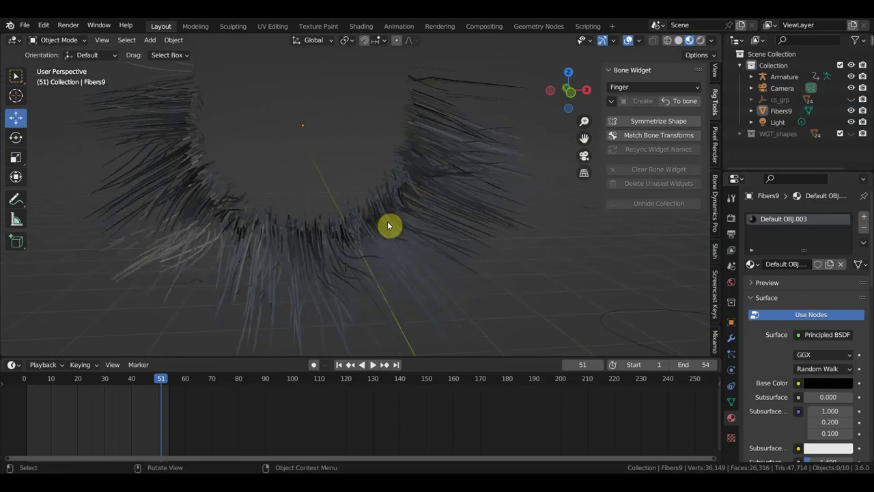
mouse_move(388, 225)
middle_mouse_down()
mouse_move(522, 265)
mouse_move(368, 244)
middle_mouse_up()
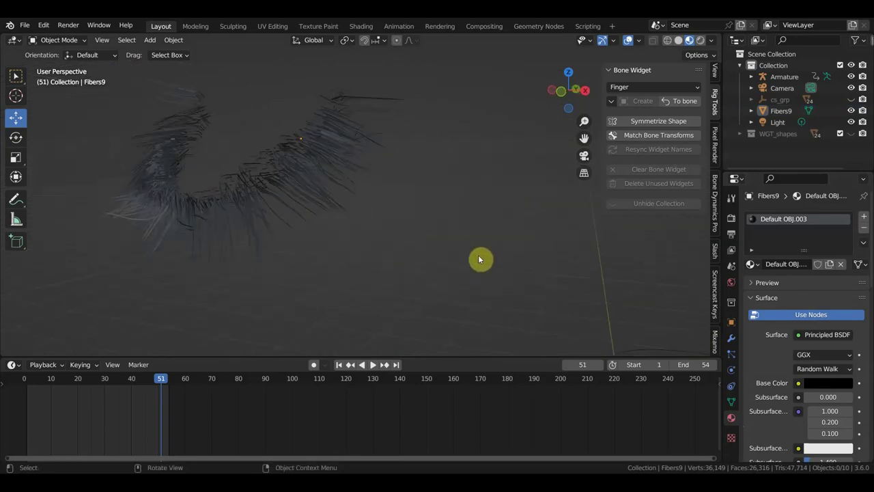
mouse_move(146, 134)
middle_mouse_down()
mouse_move(248, 199)
mouse_move(404, 250)
mouse_move(460, 283)
middle_mouse_up()
Add a Solidify modifier, trying 0.02 m thickness before settling on 0.01 m
left_click(732, 342)
left_click(779, 216)
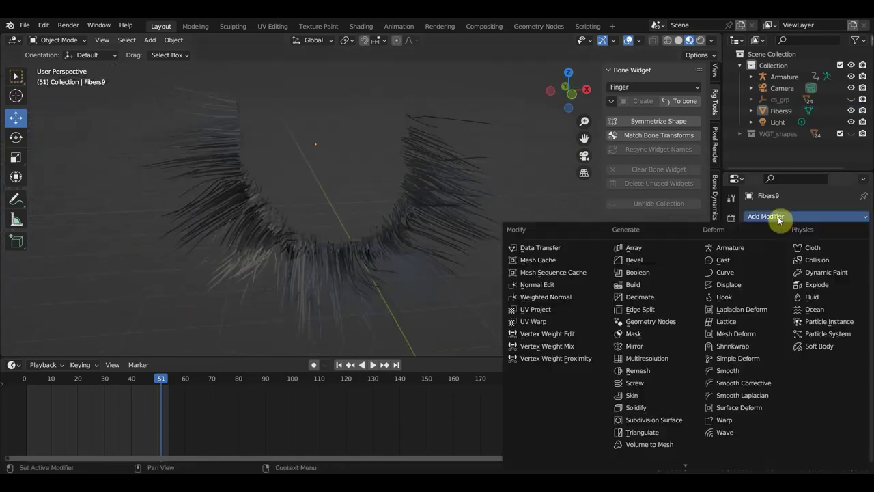
left_click(656, 407)
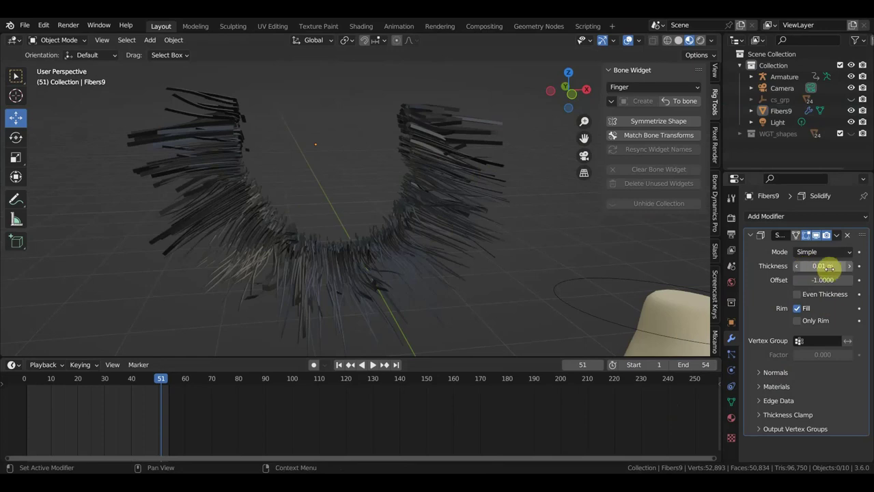
left_click(851, 266)
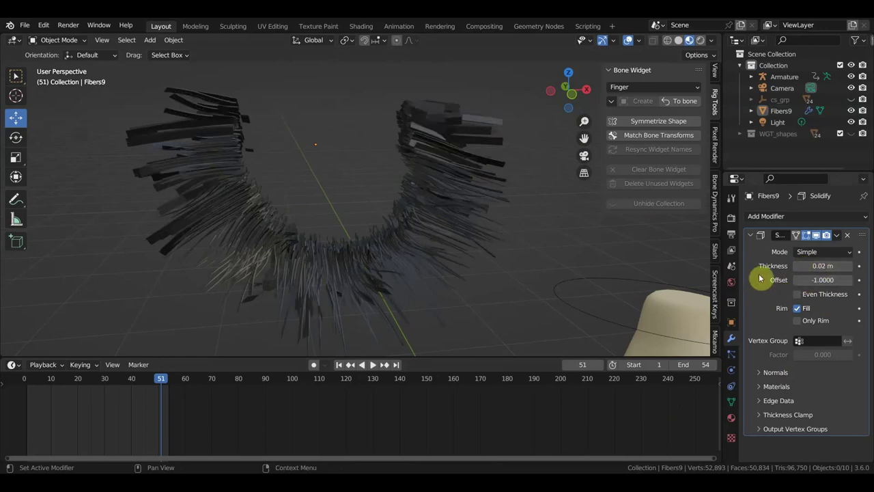
left_click(796, 269)
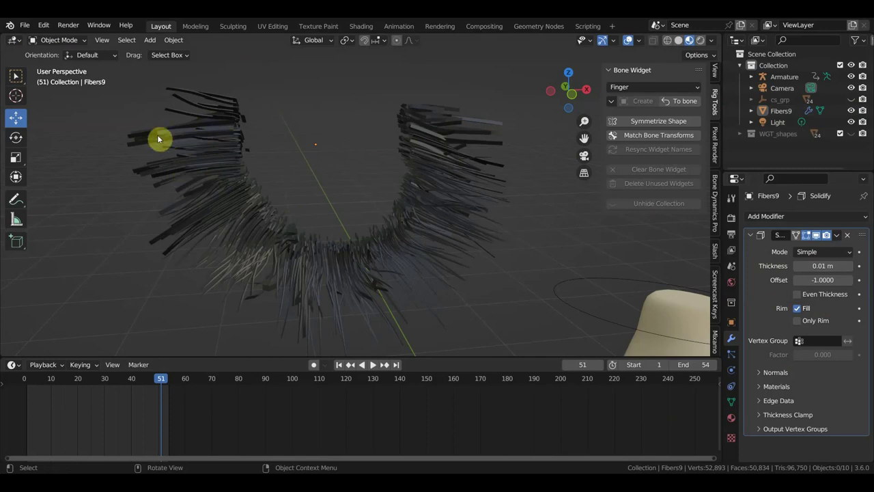
Inspect the thickened fibre ring and apply the Solidify modifier to the mesh
mouse_move(366, 263)
middle_mouse_down()
mouse_move(433, 244)
mouse_move(433, 232)
mouse_move(444, 237)
middle_mouse_up()
scroll(444, 237, "up", 2)
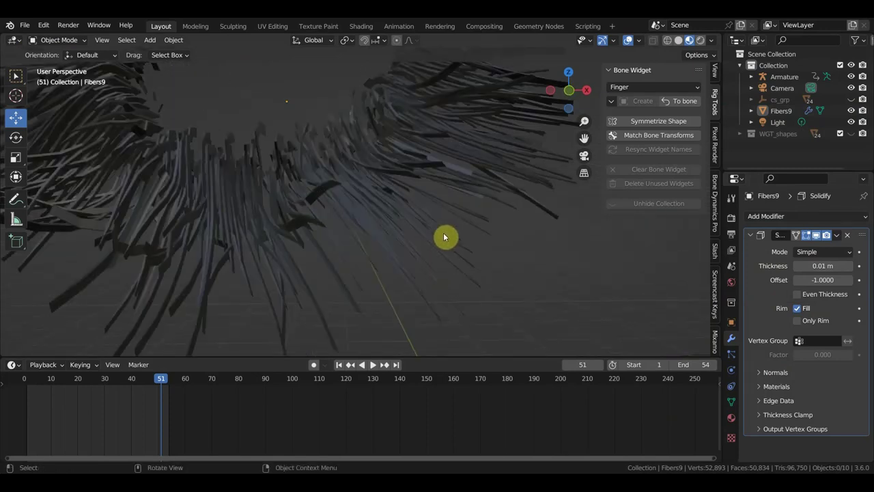
scroll(444, 237, "up", 2)
scroll(444, 232, "down", 5)
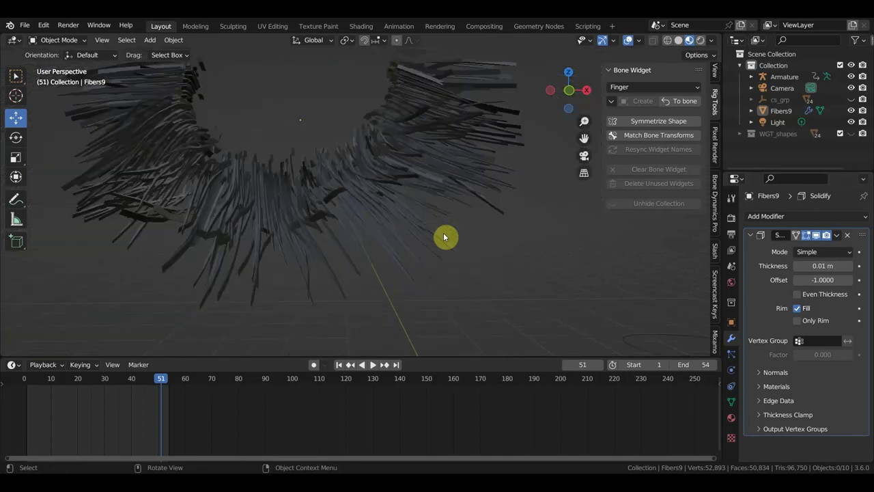
scroll(443, 232, "down", 2)
mouse_move(444, 234)
middle_mouse_down()
mouse_move(464, 251)
mouse_move(451, 271)
middle_mouse_up()
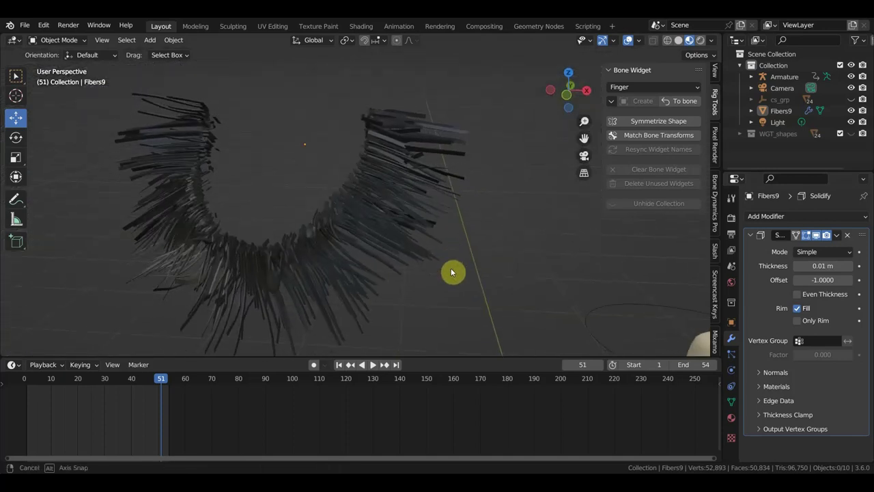
left_click(838, 235)
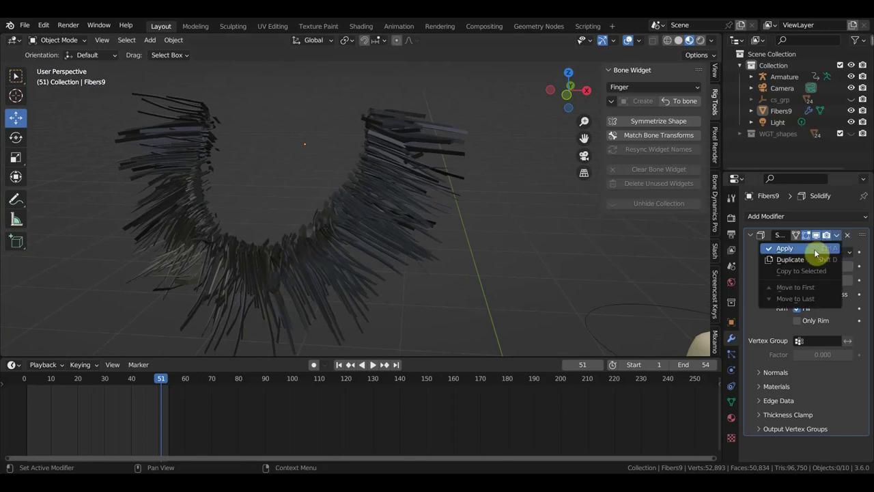
left_click(816, 254)
scroll(534, 250, "down", 4)
middle_click_drag(534, 250, 375, 205)
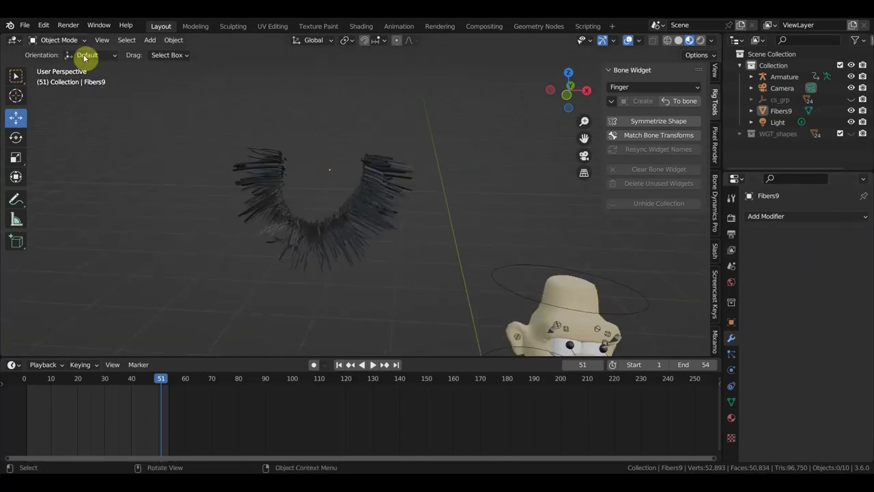
In Sculpt Mode, brush over the fibres at the arc's top right and left side
left_click(61, 40)
left_click(73, 74)
scroll(370, 175, "up", 2)
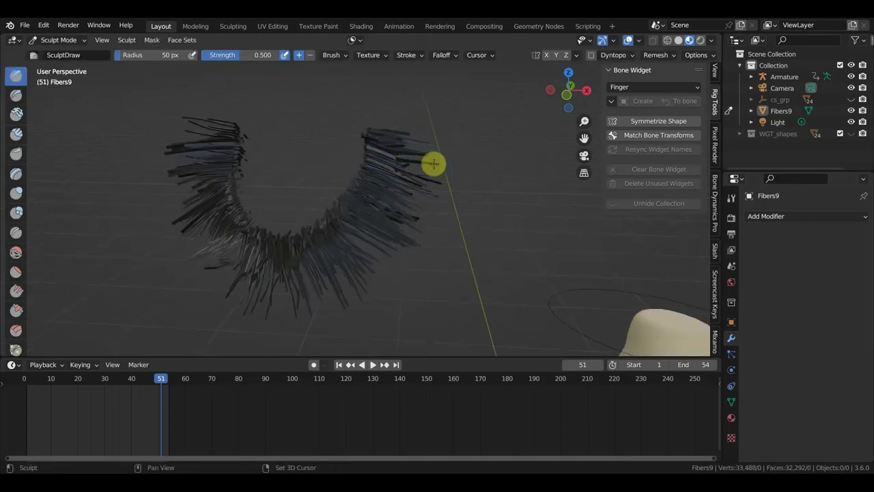
left_click_drag(396, 144, 365, 157, "shift")
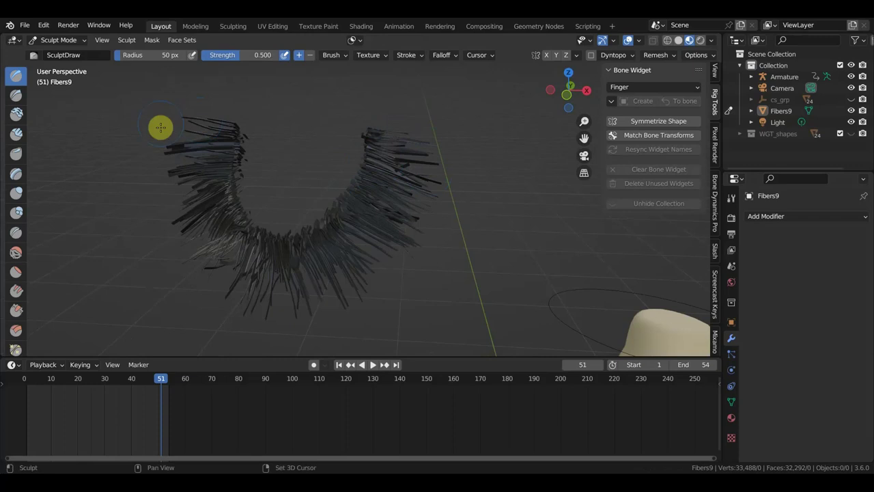
mouse_move(189, 179)
left_mouse_down("shift")
mouse_move(158, 209)
mouse_move(259, 314)
mouse_move(303, 301)
mouse_move(340, 307)
mouse_move(362, 282)
mouse_move(414, 255)
mouse_move(411, 204)
mouse_move(426, 180)
mouse_move(419, 157)
left_mouse_up("shift")
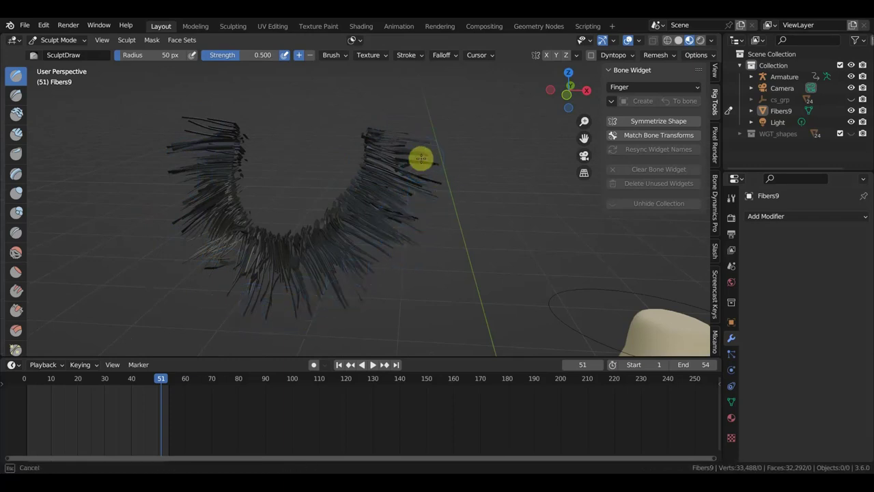
mouse_move(507, 195)
middle_mouse_down()
mouse_move(454, 200)
mouse_move(455, 147)
mouse_move(528, 172)
mouse_move(519, 190)
middle_mouse_up()
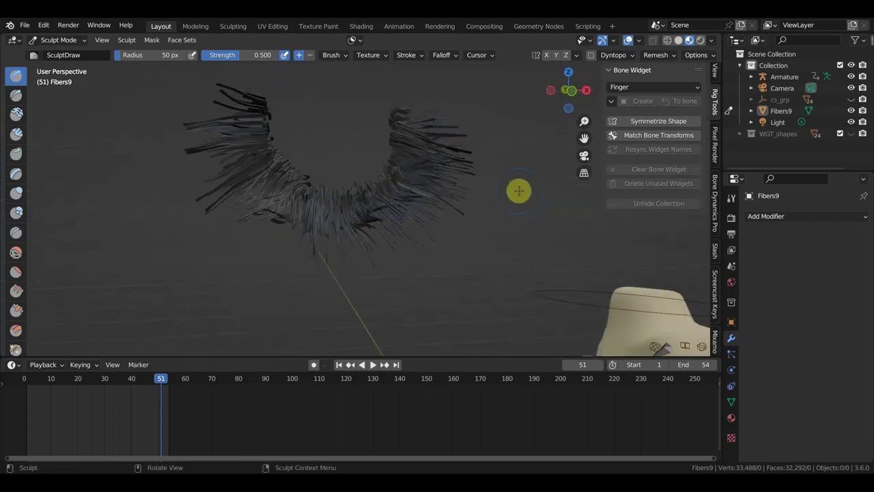
Return the fibres to Object Mode and orbit so the character faces forward
left_click(79, 59)
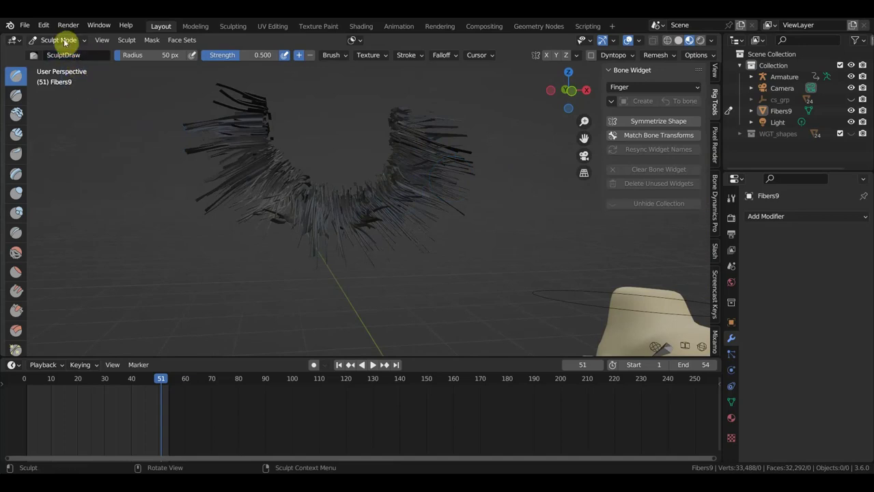
left_click(65, 43)
left_click(65, 52)
scroll(369, 208, "down", 4)
mouse_move(387, 220)
middle_mouse_down()
mouse_move(452, 273)
mouse_move(433, 274)
mouse_move(479, 282)
mouse_move(394, 194)
mouse_move(416, 209)
mouse_move(436, 207)
mouse_move(404, 156)
mouse_move(414, 196)
mouse_move(381, 234)
mouse_move(367, 171)
mouse_move(387, 194)
middle_mouse_up()
Select the борода beard object and switch the viewport to wireframe shading
left_click(308, 128)
left_click(441, 212)
scroll(469, 203, "down", 5)
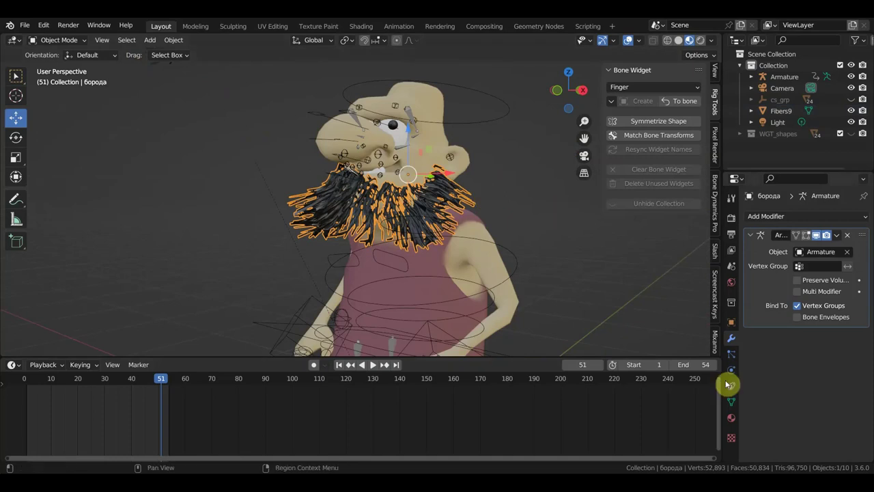
left_click(668, 40)
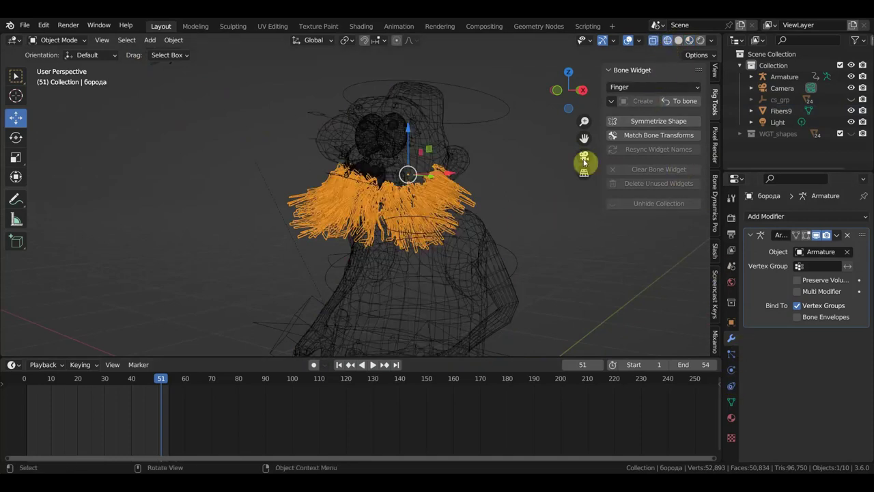
scroll(491, 232, "up", 8)
scroll(492, 229, "down", 4)
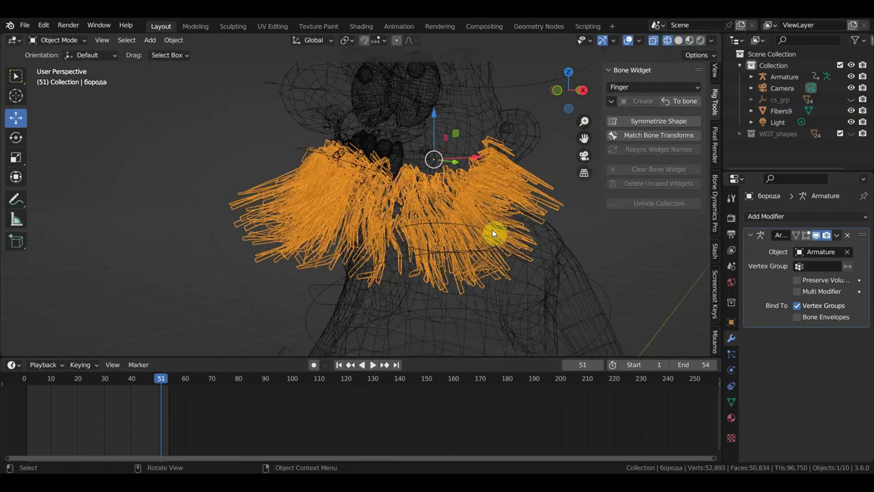
scroll(492, 228, "down", 2)
scroll(492, 229, "down", 1)
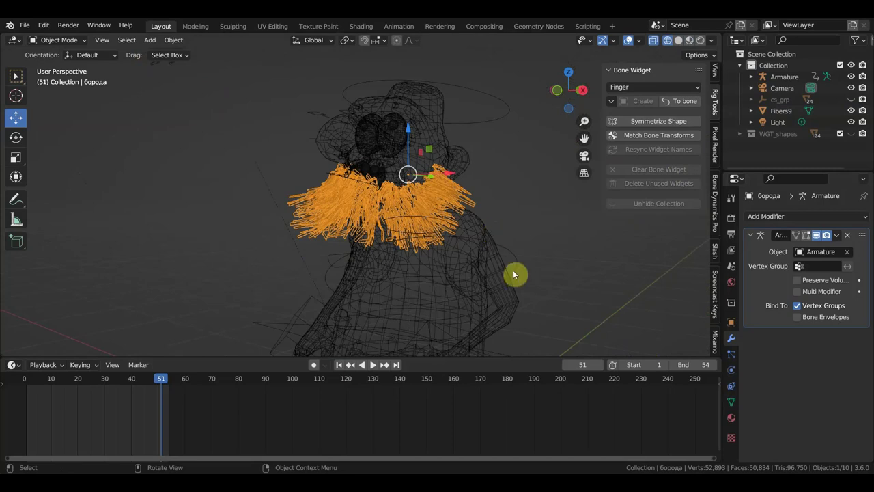
Add a Decimate modifier to the beard and lower its ratio to about 0.31
left_click(782, 218)
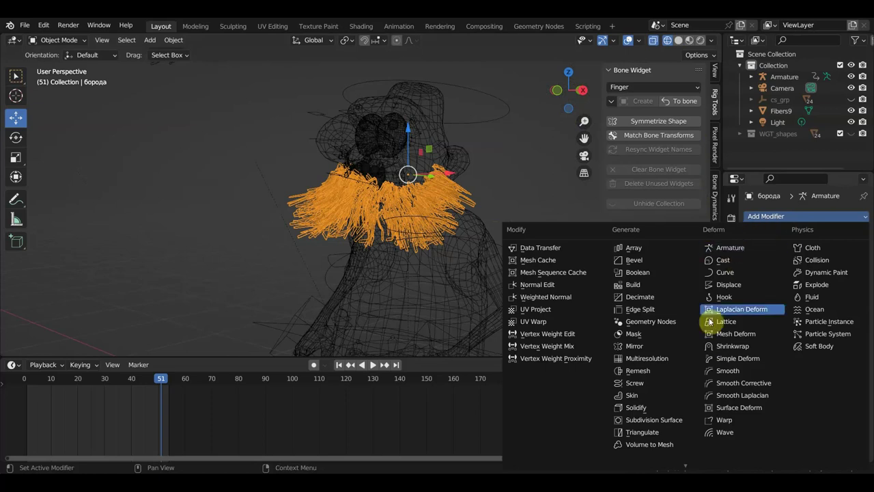
left_click(657, 297)
left_click_drag(823, 366, 813, 366)
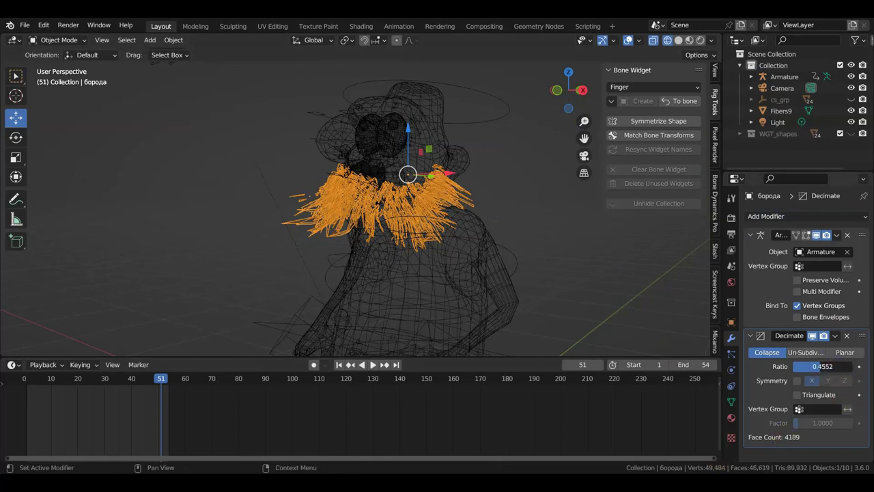
left_click_drag(821, 366, 812, 366)
middle_click_drag(530, 314, 434, 234)
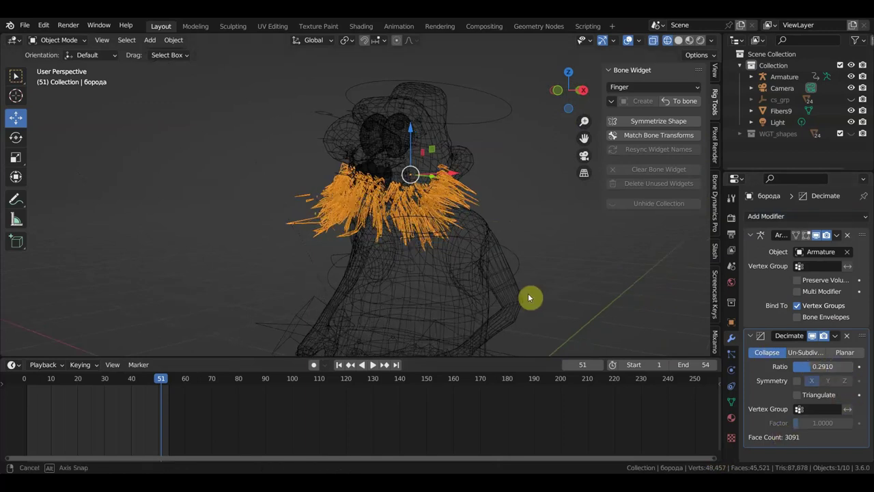
scroll(372, 218, "up", 3)
mouse_move(372, 217)
middle_mouse_down()
mouse_move(323, 258)
mouse_move(315, 253)
middle_mouse_up()
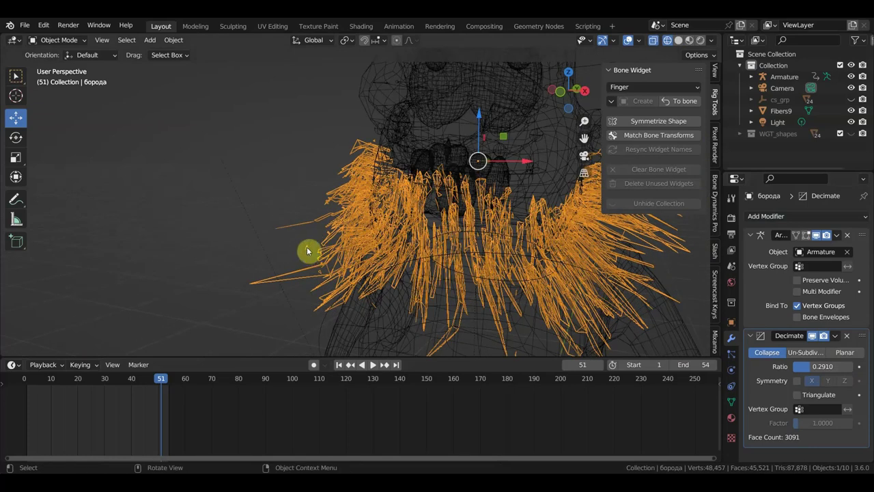
scroll(512, 307, "down", 2)
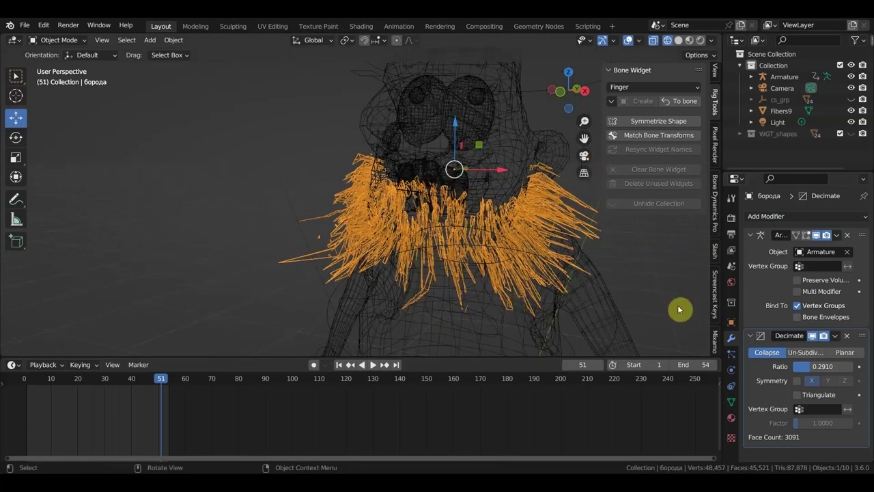
Reset the Decimate ratio to 1.0, then try Un-Subdivide mode at 9 iterations
left_click(811, 370)
type("1")
key("Return")
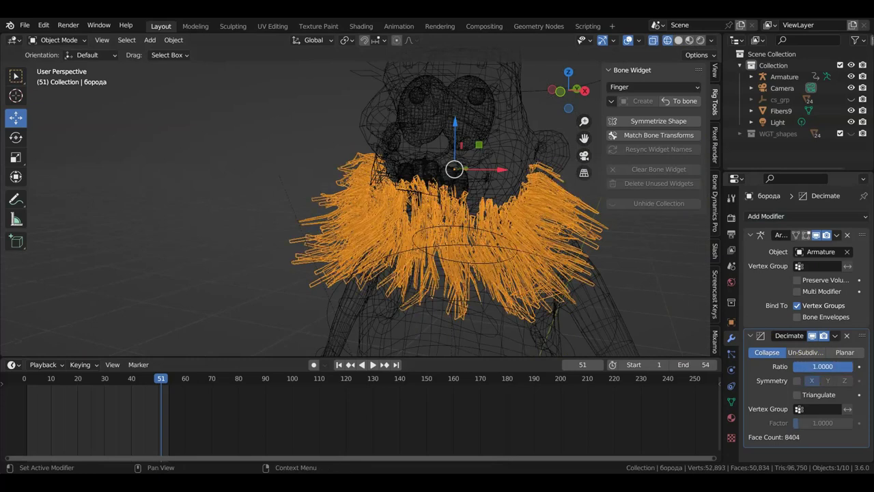
left_click(806, 353)
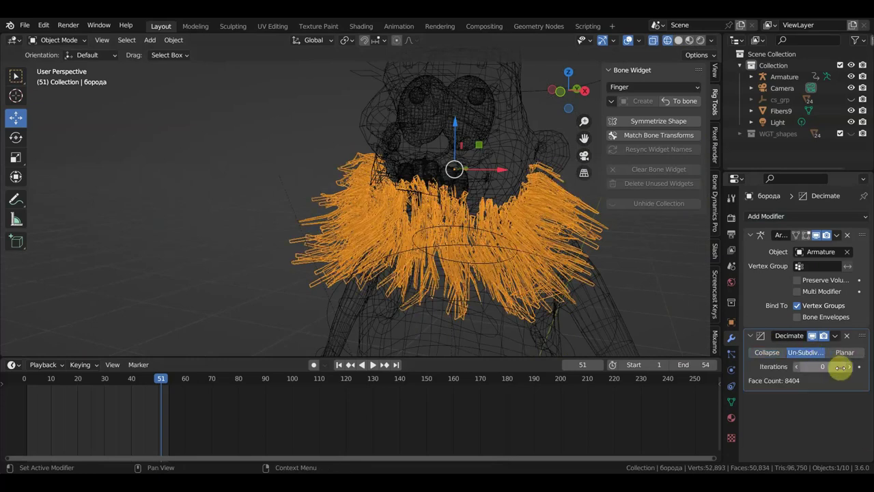
left_click(852, 366)
left_click(852, 366)
left_click(852, 367)
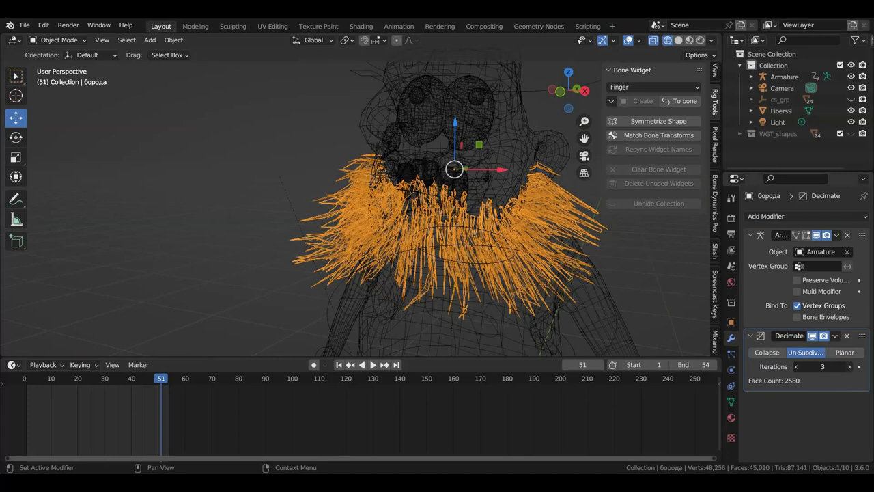
left_click(852, 366)
left_click(852, 367)
left_click(851, 367)
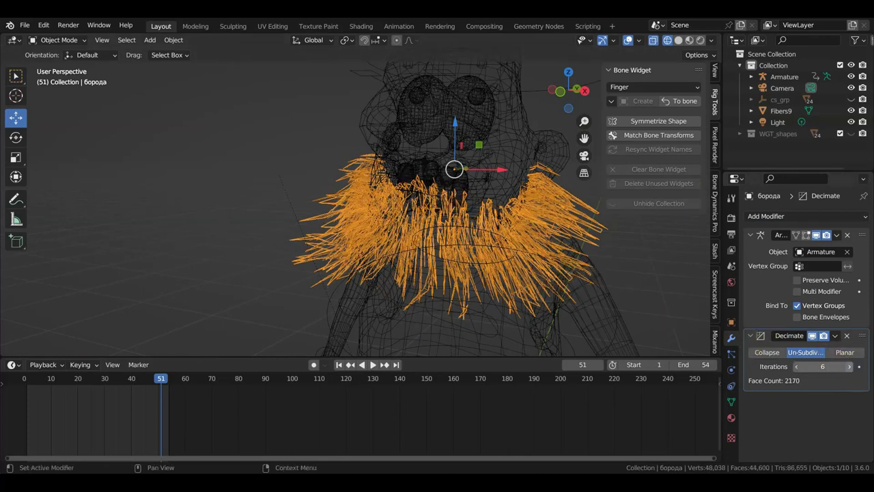
left_click(851, 367)
left_click(852, 366)
left_click(852, 367)
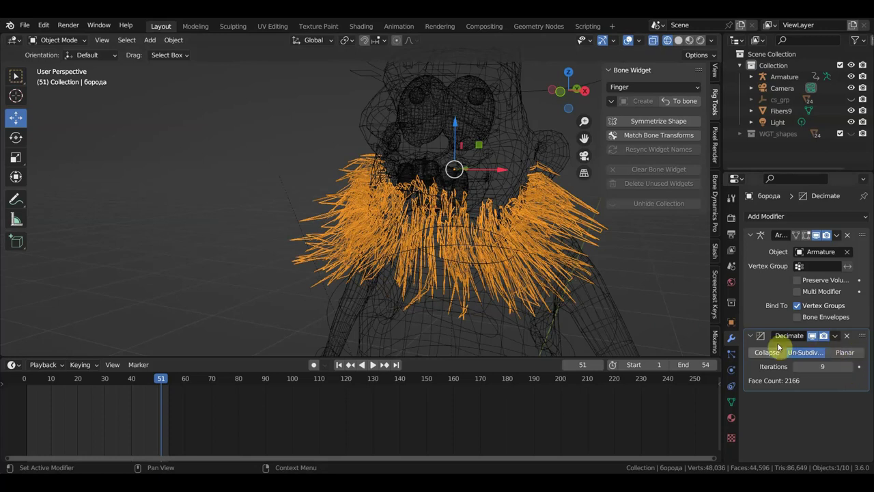
Switch Decimate to Planar with Delimit set to Seam and a 105° angle limit
left_click(845, 353)
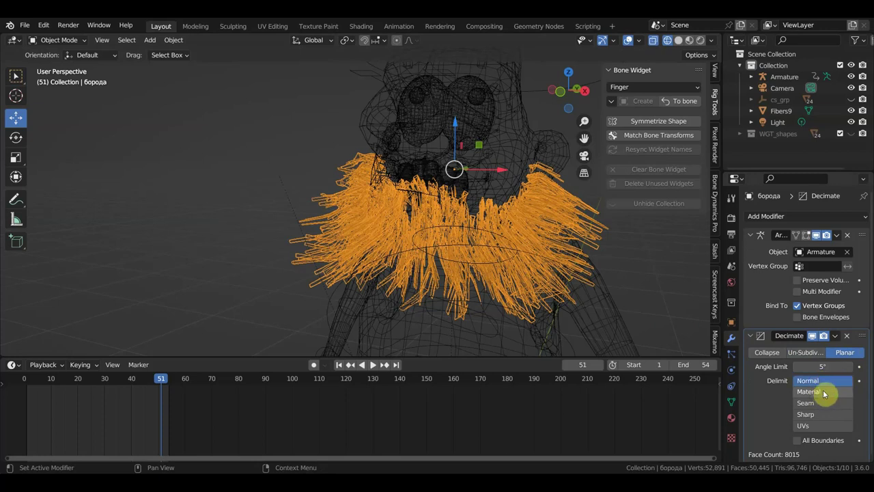
left_click(813, 427)
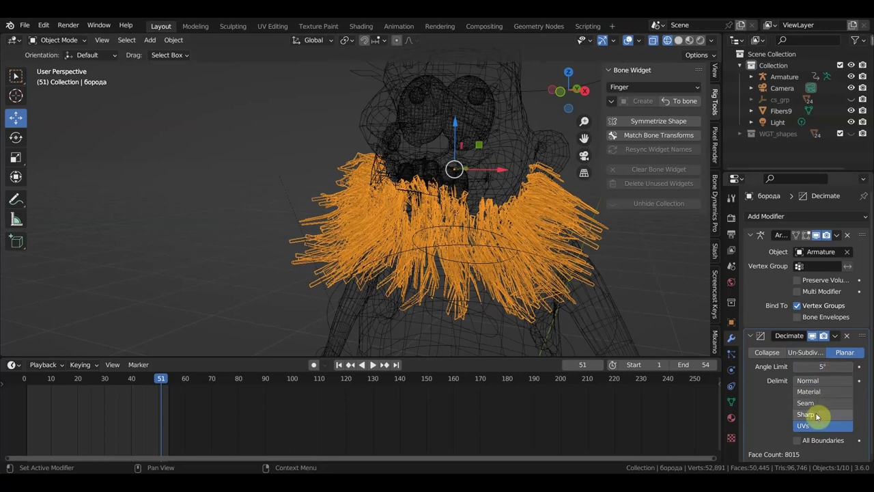
left_click(815, 414)
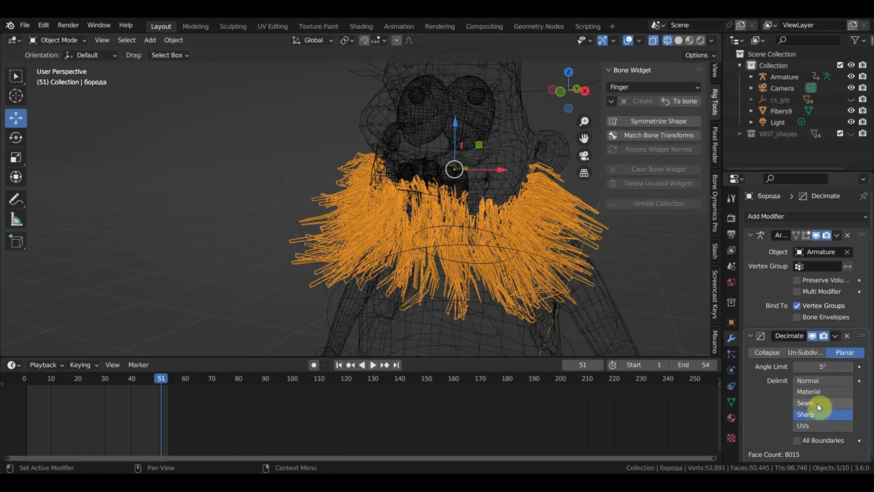
left_click(851, 369)
left_click(851, 369)
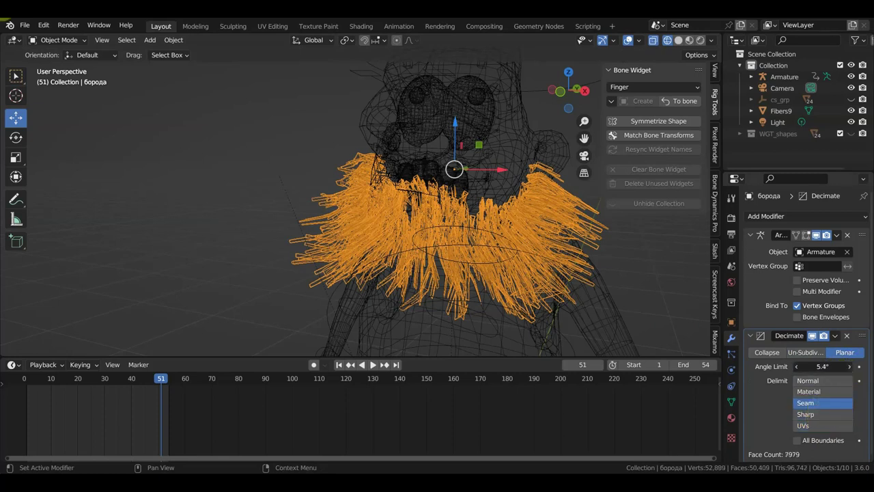
left_click_drag(823, 366, 854, 367)
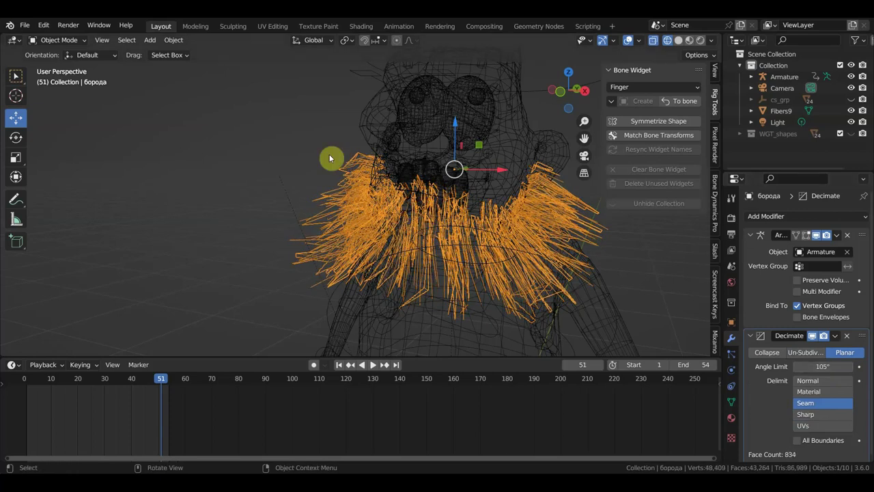
Return to Solid shading and set the beard's Decimate to Un-Subdivide at 9 iterations (2166 faces)
left_click(680, 41)
middle_click_drag(176, 216, 269, 233)
left_click(197, 215)
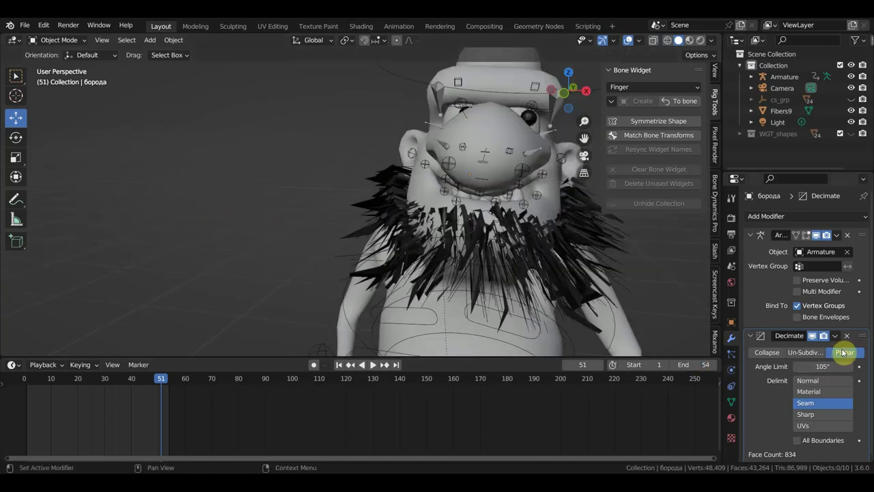
left_click(806, 351)
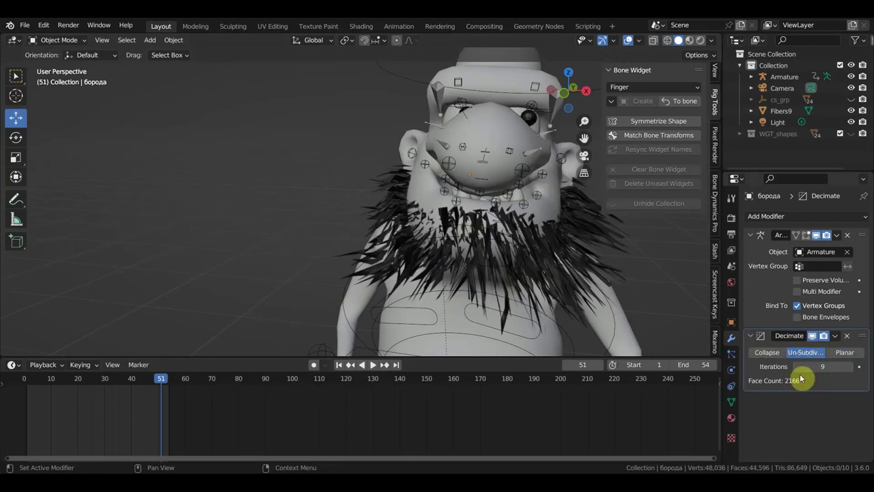
middle_click_drag(550, 302, 504, 298)
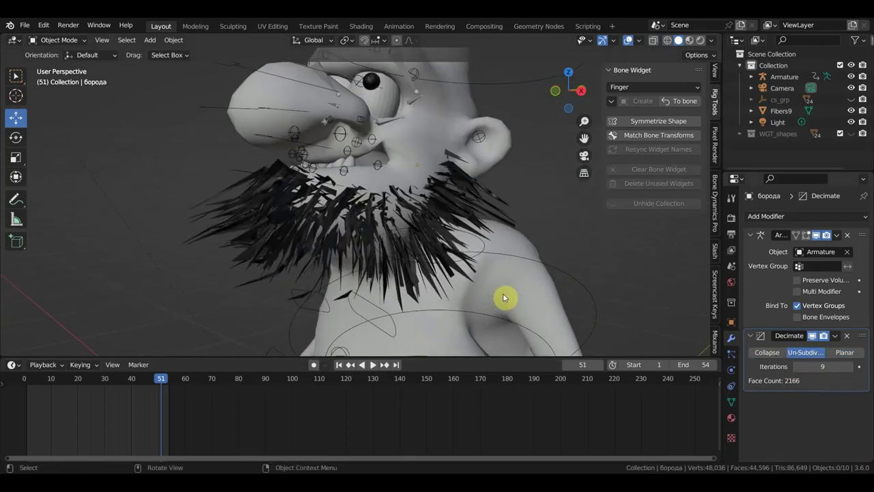
Apply Shade Smooth to the beard and inspect it from the front and below
right_click(380, 239)
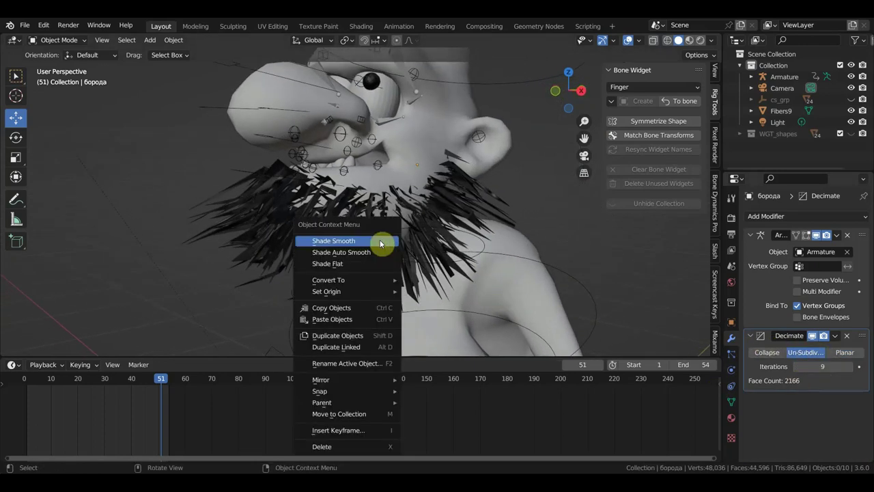
left_click(436, 218)
right_click(435, 214)
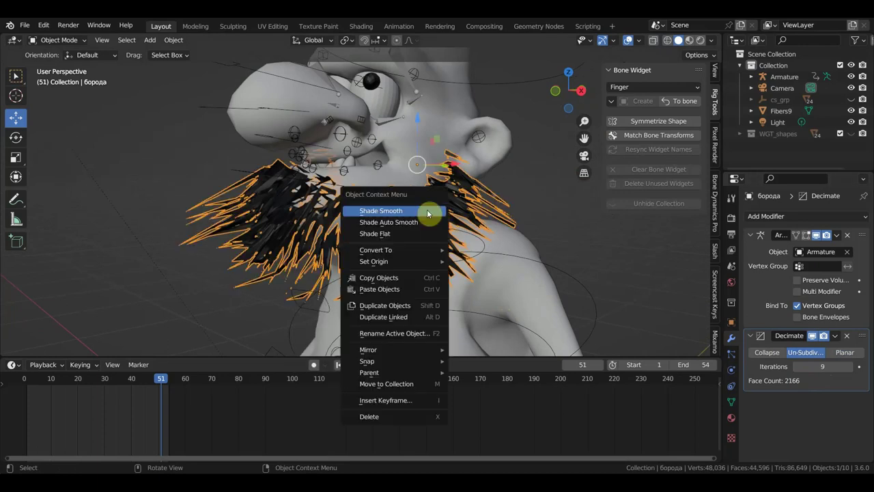
left_click(427, 209)
mouse_move(430, 218)
middle_mouse_down()
mouse_move(497, 245)
mouse_move(543, 247)
mouse_move(544, 266)
mouse_move(513, 269)
middle_mouse_up()
scroll(495, 246, "down", 3)
left_click(579, 236)
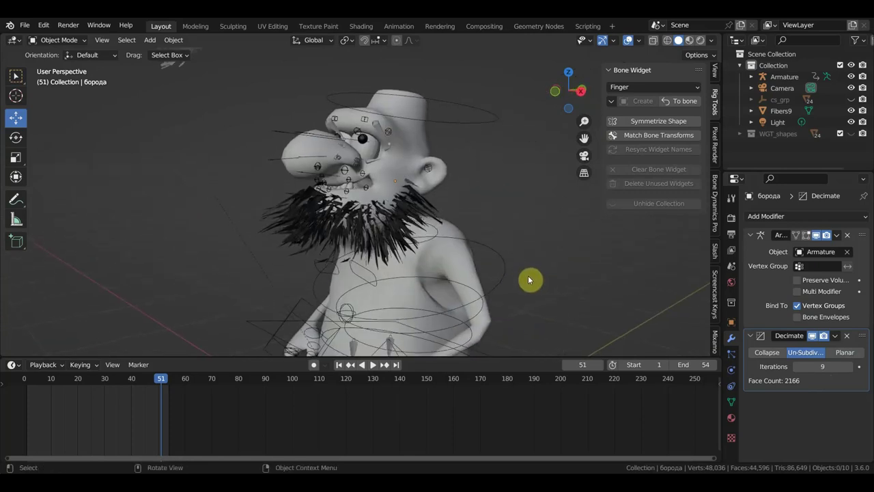
scroll(526, 264, "up", 3)
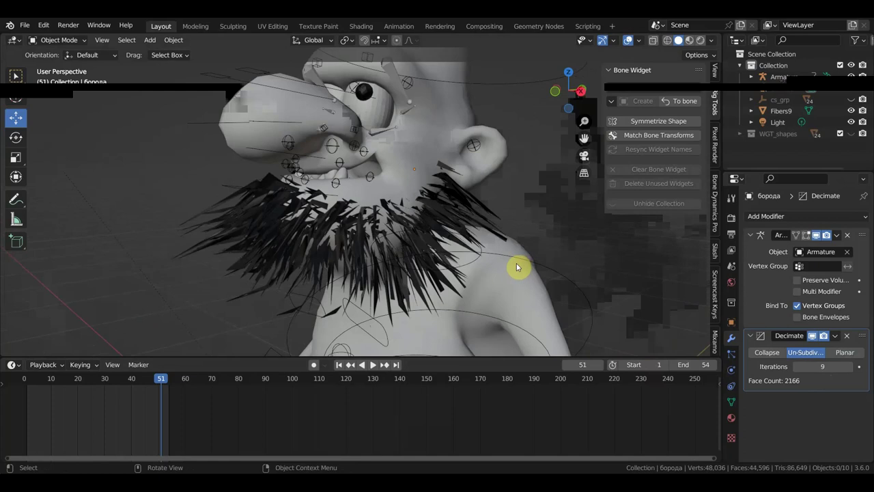
mouse_move(376, 302)
middle_mouse_down()
mouse_move(402, 291)
mouse_move(362, 299)
mouse_move(367, 291)
middle_mouse_up()
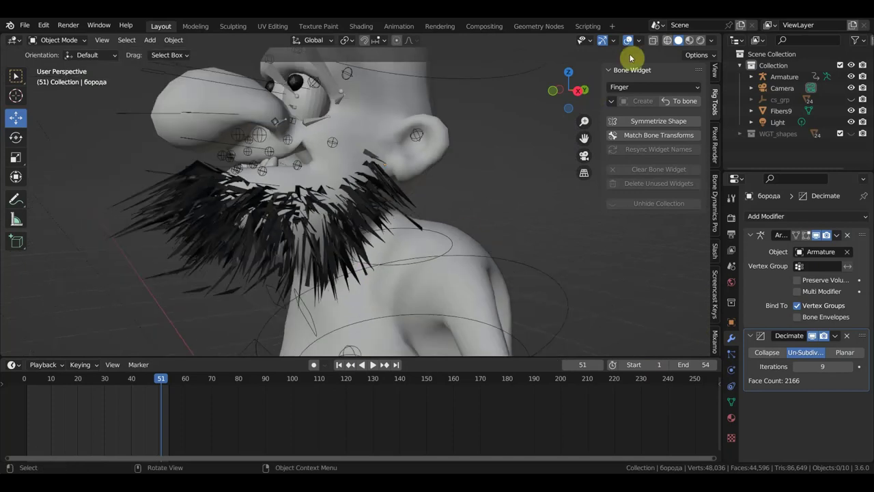
Try Material Preview and Rendered shading while orbiting around the head and beard
left_click(690, 41)
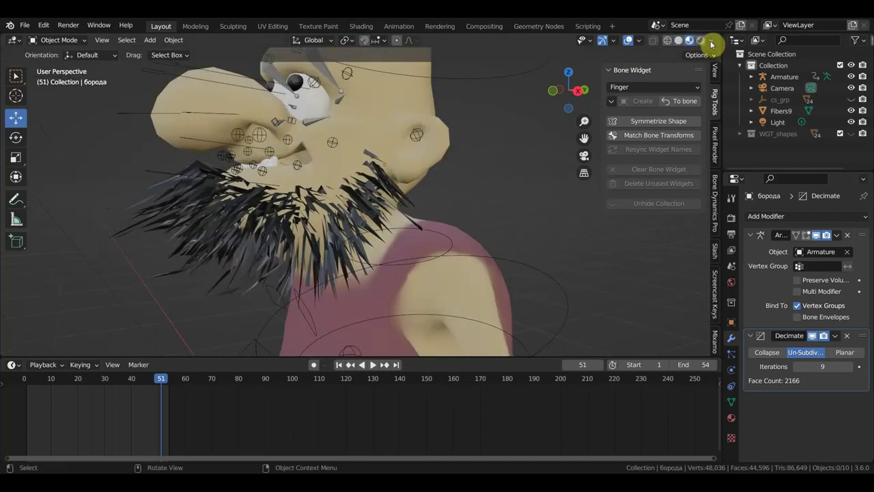
left_click(700, 41)
mouse_move(517, 167)
middle_mouse_down()
mouse_move(506, 184)
mouse_move(539, 186)
middle_mouse_up()
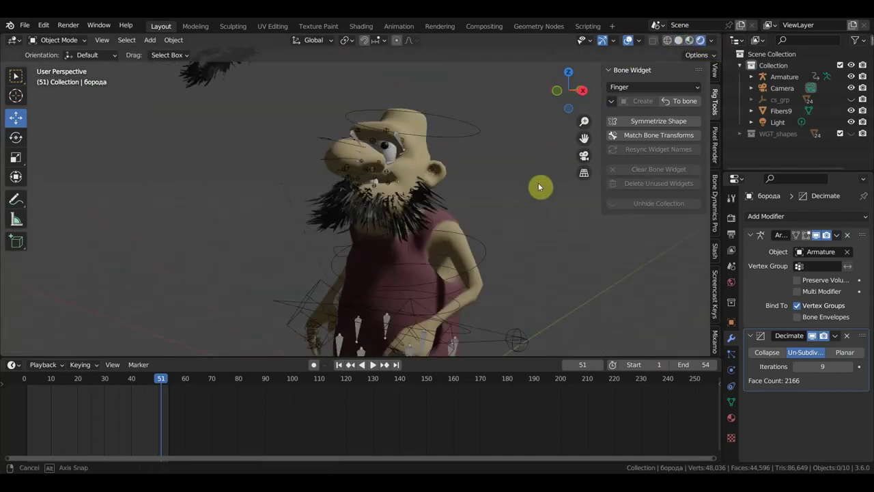
scroll(540, 184, "up", 5)
mouse_move(433, 217)
middle_mouse_down()
mouse_move(517, 231)
mouse_move(432, 224)
middle_mouse_up()
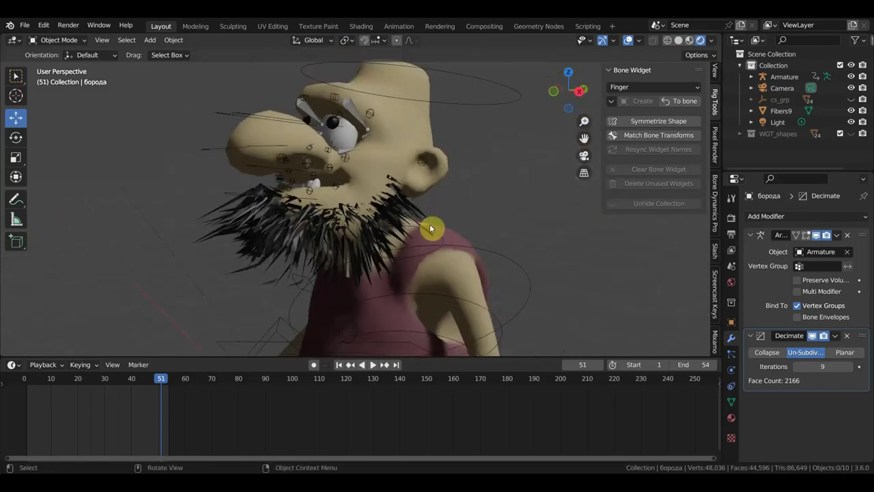
scroll(430, 227, "down", 2)
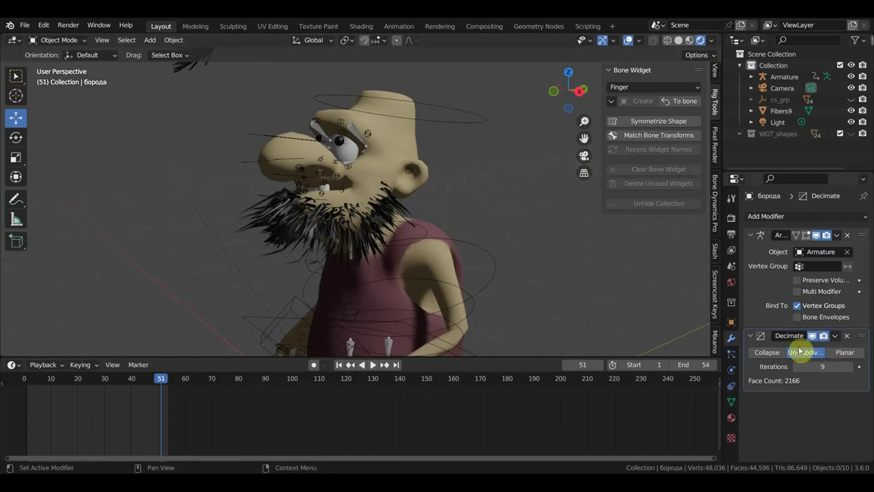
Set the beard's Decimate to Collapse at ratio 0.5149 (4673 faces) under Material Preview
left_click(775, 353)
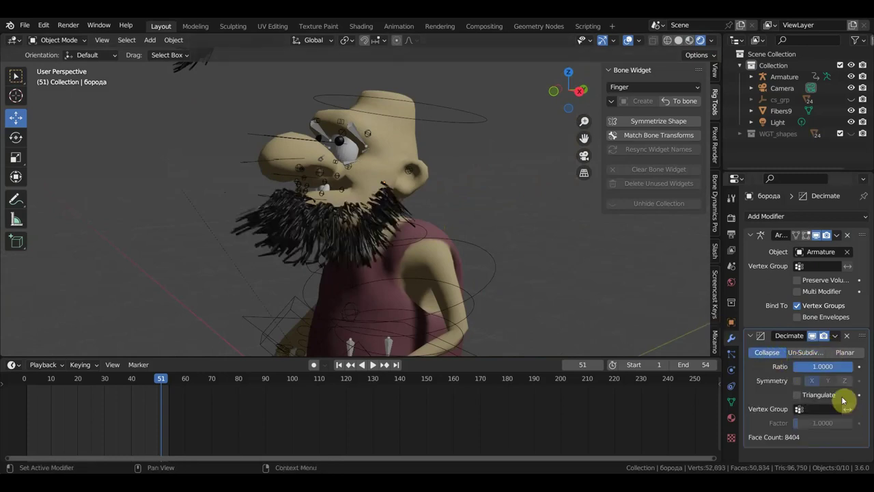
left_click_drag(841, 366, 821, 366)
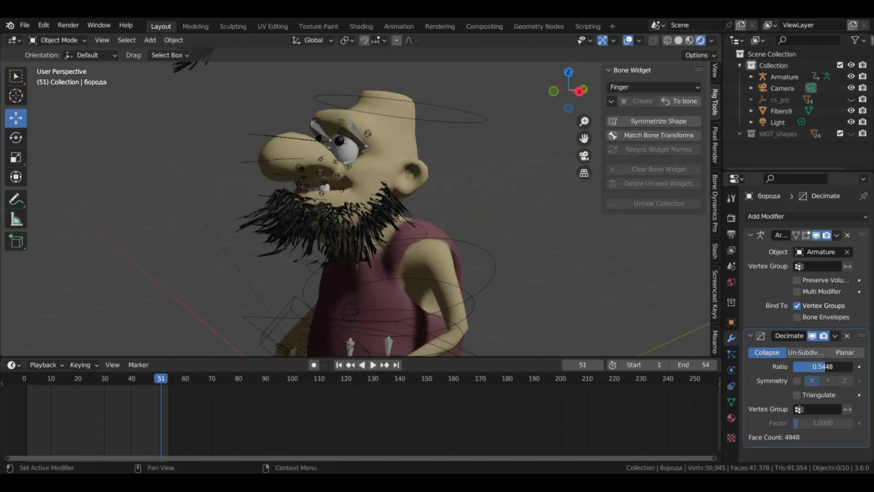
mouse_move(593, 294)
middle_mouse_down()
mouse_move(655, 295)
mouse_move(649, 301)
middle_mouse_up()
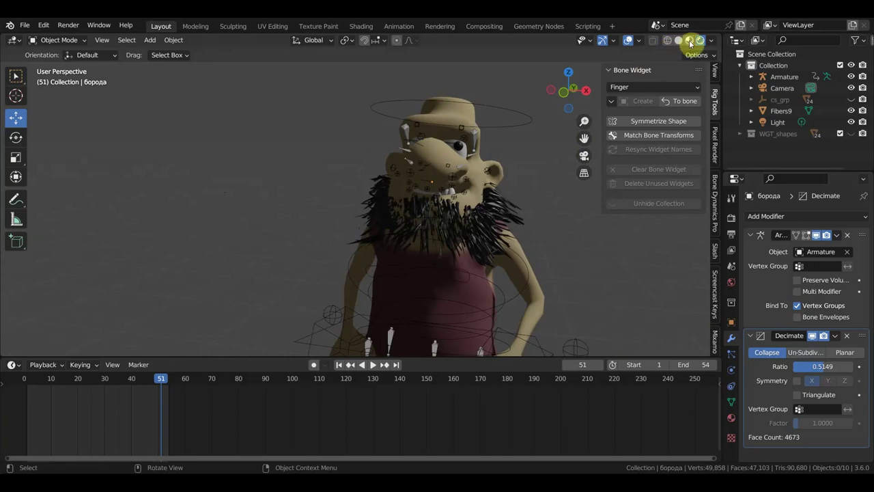
left_click(690, 41)
mouse_move(593, 239)
middle_mouse_down()
mouse_move(656, 252)
mouse_move(607, 275)
mouse_move(589, 256)
mouse_move(552, 242)
mouse_move(562, 226)
mouse_move(539, 234)
middle_mouse_up()
scroll(550, 242, "up", 3)
scroll(538, 236, "down", 3)
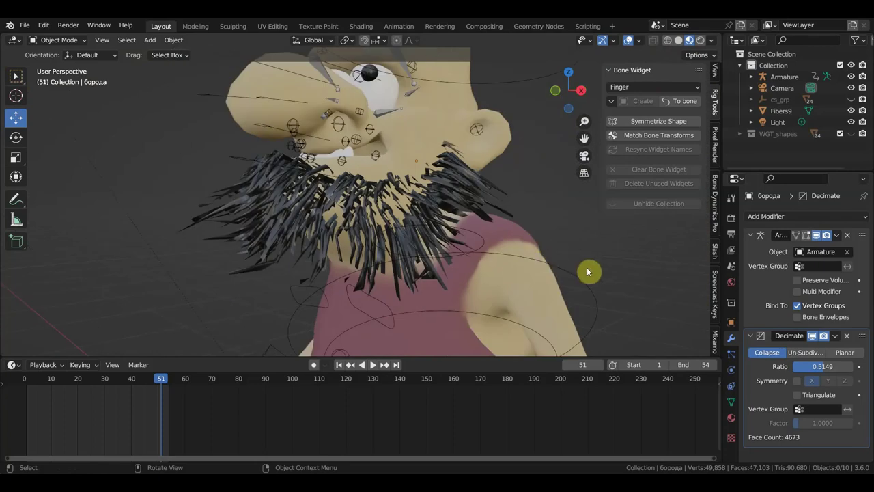
scroll(587, 272, "down", 4)
scroll(590, 271, "down", 1)
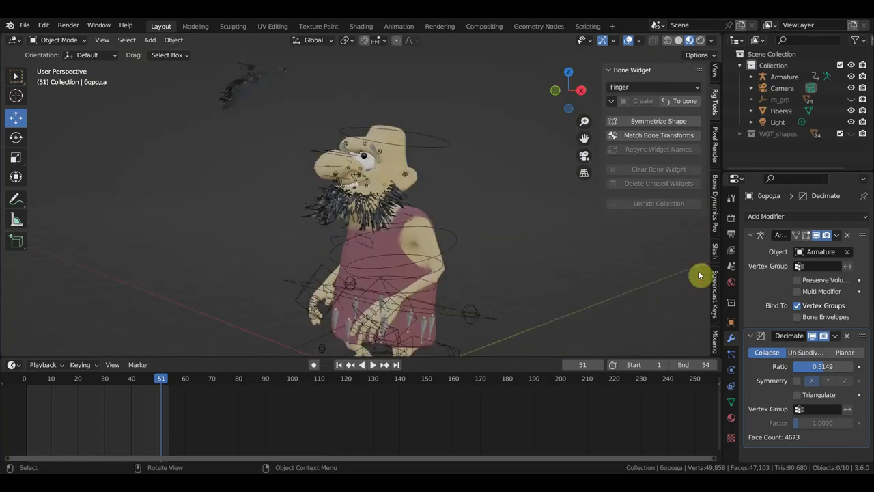
left_click(270, 88)
Isolate Fibers9 in local view and give it a Collapse Decimate modifier
middle_click_drag(409, 171, 461, 209)
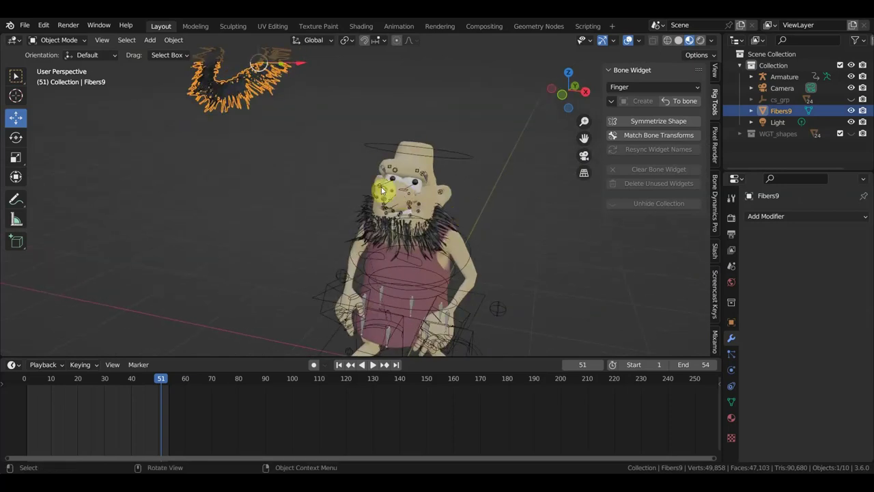
key("KP_Divide")
scroll(517, 303, "up", 4)
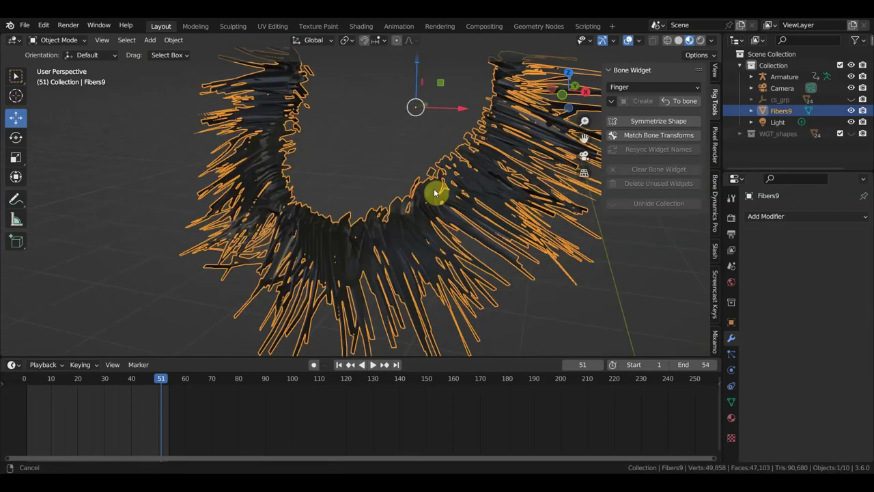
left_click(758, 217)
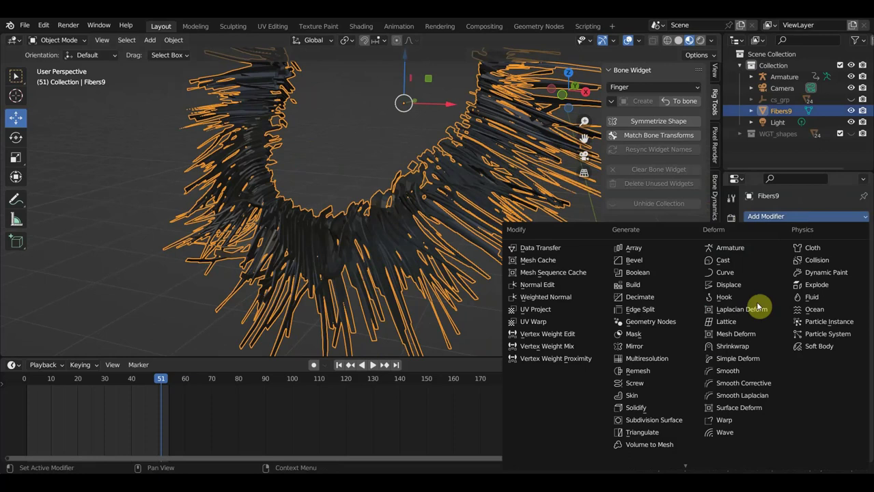
left_click(661, 299)
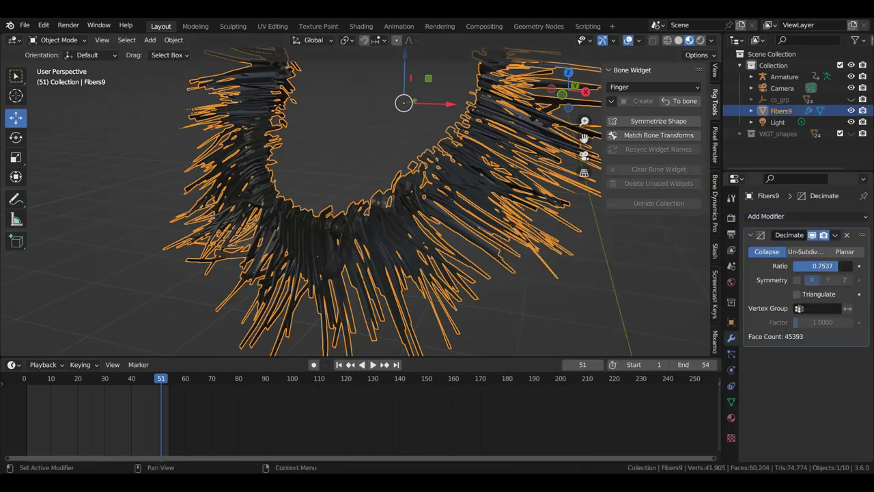
left_click_drag(822, 266, 796, 266)
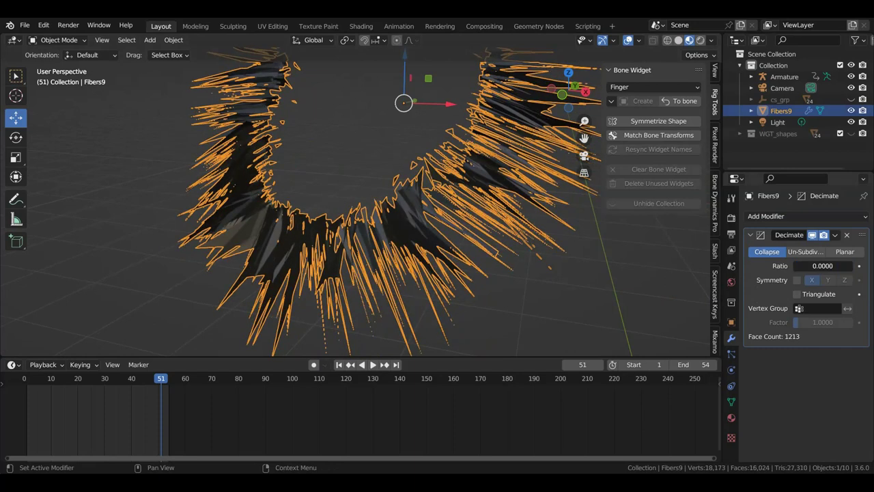
left_click_drag(796, 265, 810, 266)
left_click_drag(823, 266, 675, 272)
In wireframe, lower the Fibers9 Decimate ratio to 0.0522, leaving 3148 faces
scroll(565, 266, "down", 3)
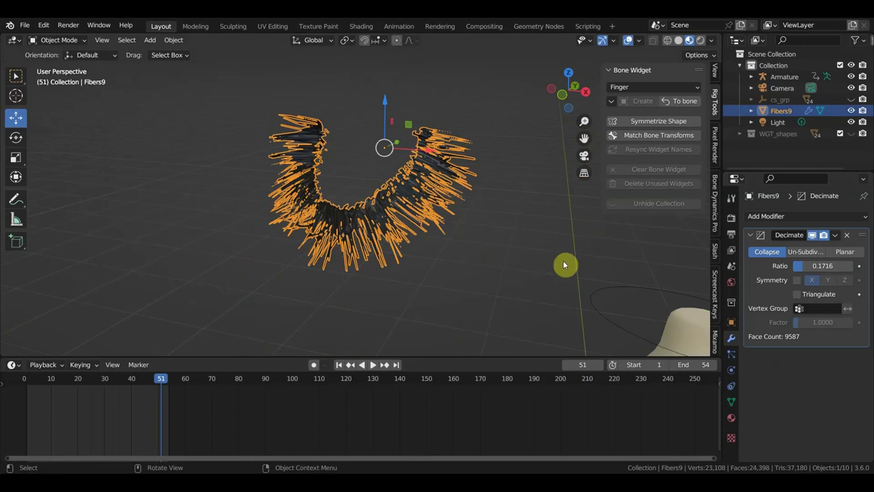
scroll(462, 212, "up", 3)
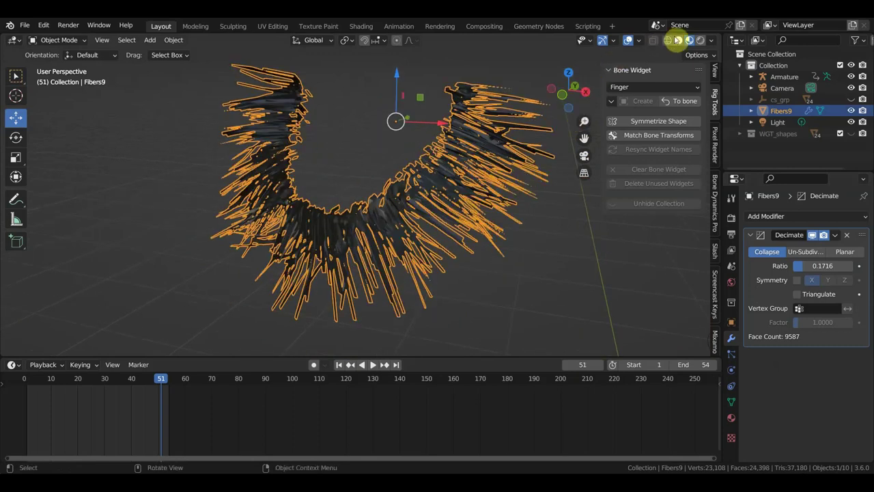
left_click(668, 40)
scroll(494, 209, "up", 4)
scroll(495, 208, "down", 1)
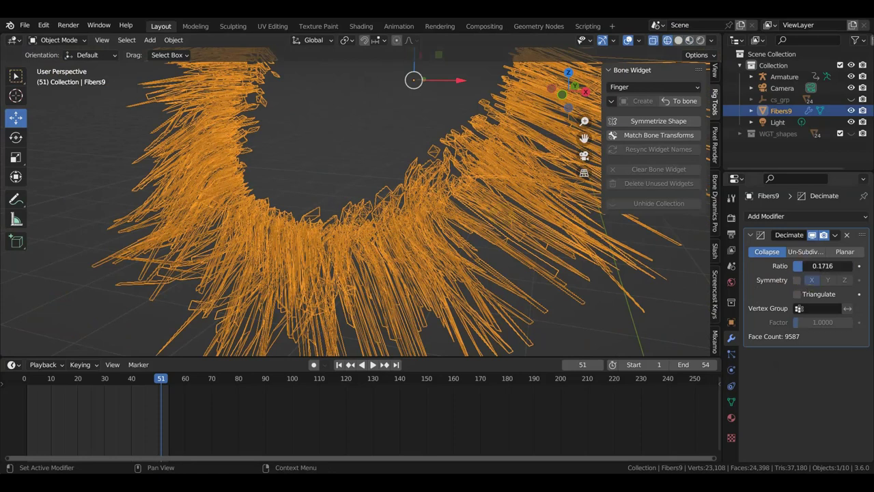
left_click_drag(804, 265, 798, 269)
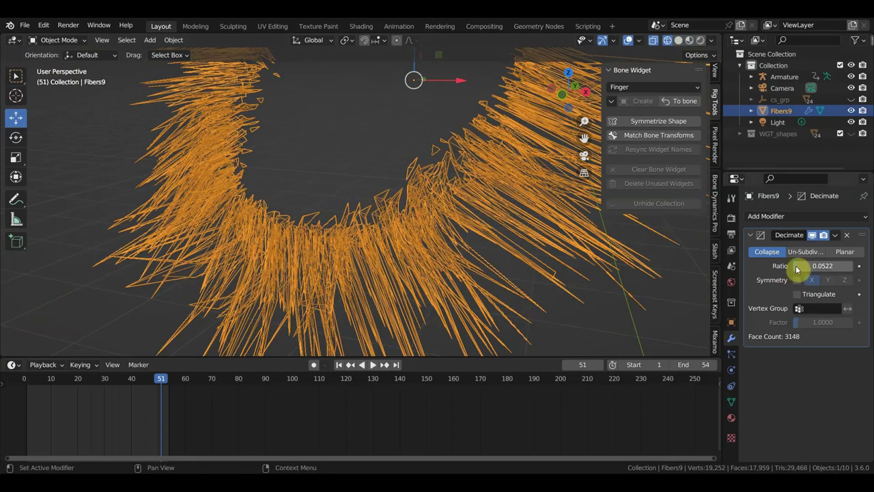
View the decimated Fibers9 mesh in Solid shading, deselected and zoomed out
left_click(681, 41)
scroll(478, 226, "down", 4)
left_click(491, 262)
mouse_move(491, 261)
middle_mouse_down()
mouse_move(552, 264)
mouse_move(432, 261)
middle_mouse_up()
scroll(234, 195, "down", 3)
Shade the Fibers9 mesh smooth and inspect its U-shaped strands from front and side
scroll(361, 232, "down", 1)
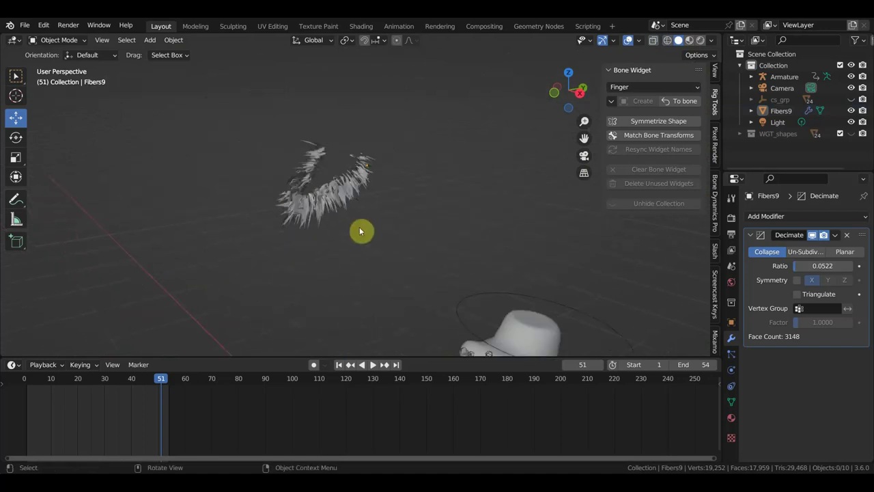
left_click(337, 194)
right_click(337, 194)
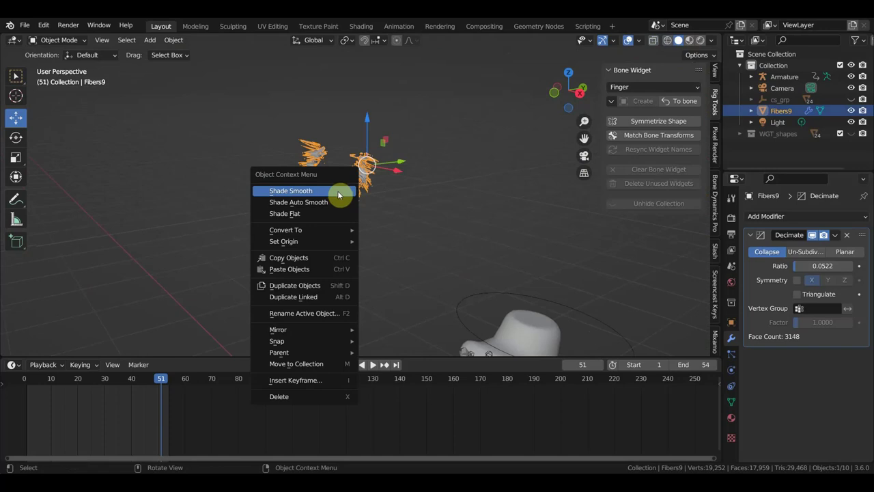
left_click(338, 195)
scroll(338, 194, "up", 5)
mouse_move(339, 196)
middle_mouse_down()
mouse_move(401, 211)
mouse_move(434, 201)
mouse_move(503, 255)
middle_mouse_up()
left_click(531, 272)
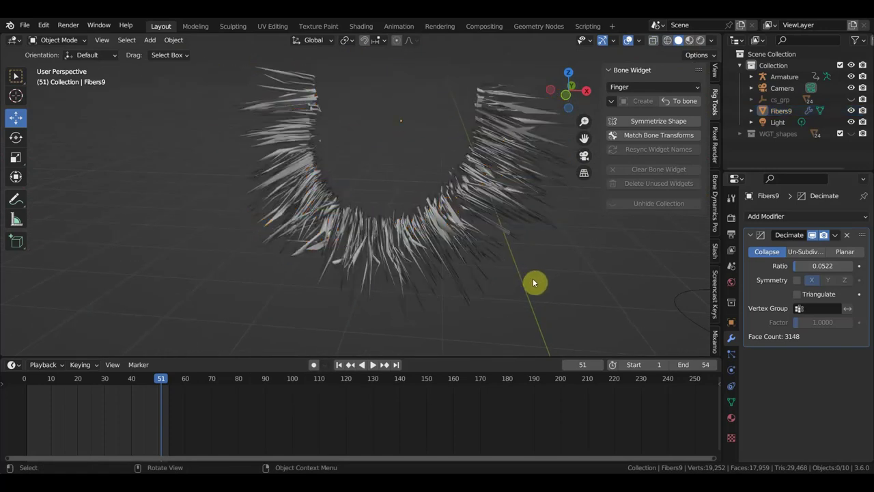
scroll(533, 278, "up", 2)
mouse_move(528, 282)
middle_mouse_down()
mouse_move(574, 286)
mouse_move(485, 274)
middle_mouse_up()
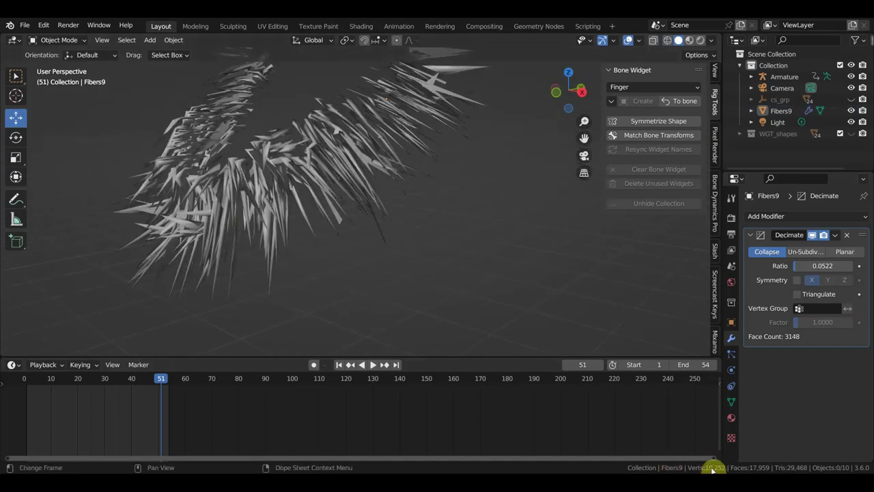
Reselect Fibers9 and zoom out to see it beside the whole bearded character
left_click(316, 144)
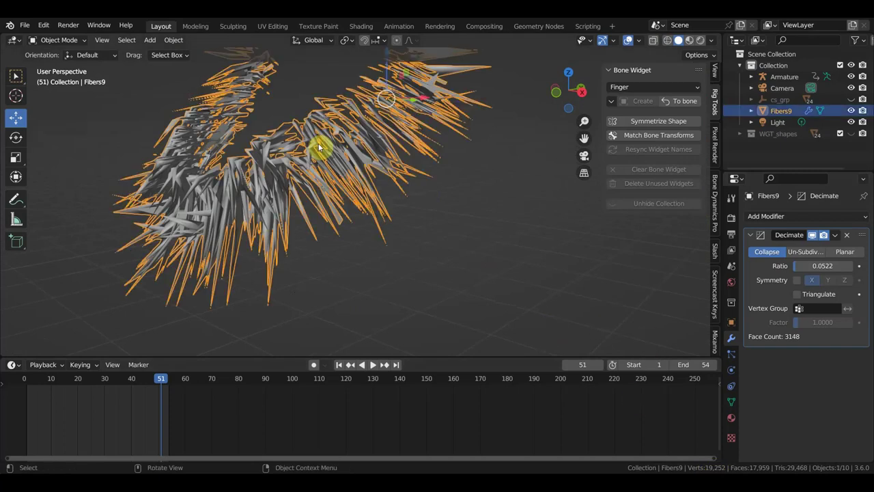
scroll(510, 287, "down", 5)
scroll(523, 341, "down", 2)
scroll(540, 317, "down", 1)
mouse_move(515, 298)
middle_mouse_down("shift")
mouse_move(524, 259)
mouse_move(517, 221)
middle_mouse_up("shift")
scroll(471, 260, "up", 3)
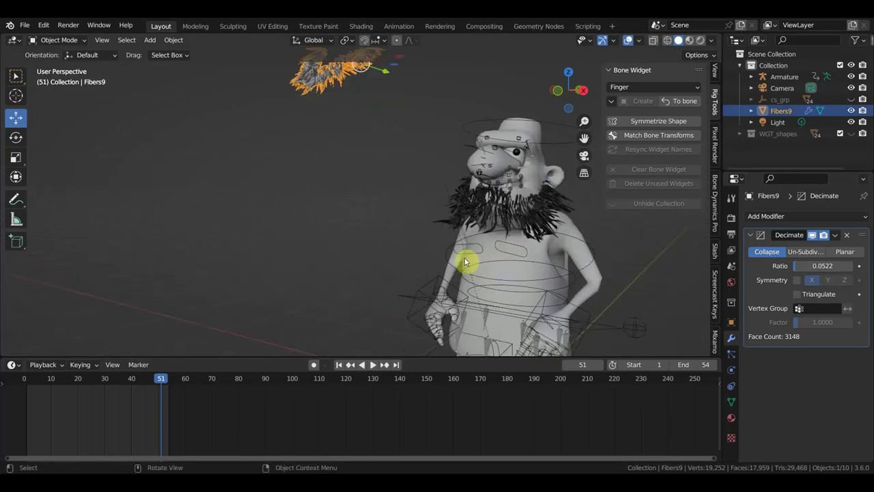
scroll(465, 261, "down", 1)
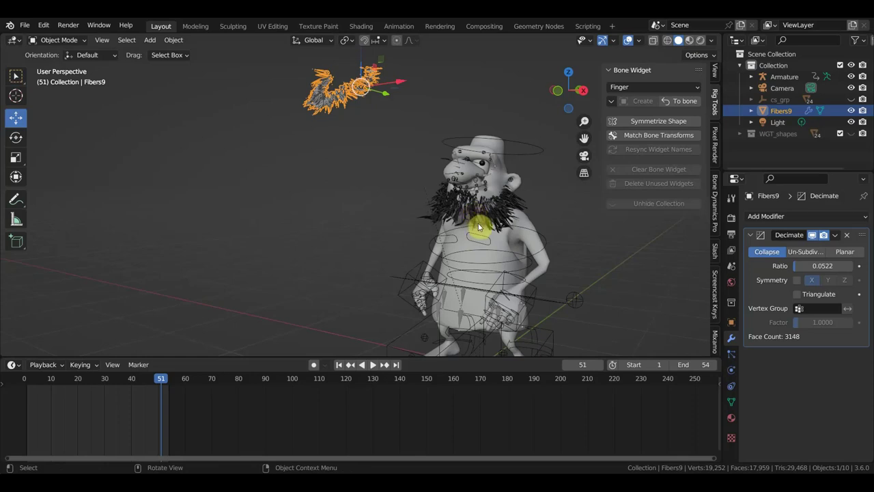
Remove the Decimate modifier from the борода beard, keeping only its Armature modifier
left_click(509, 221)
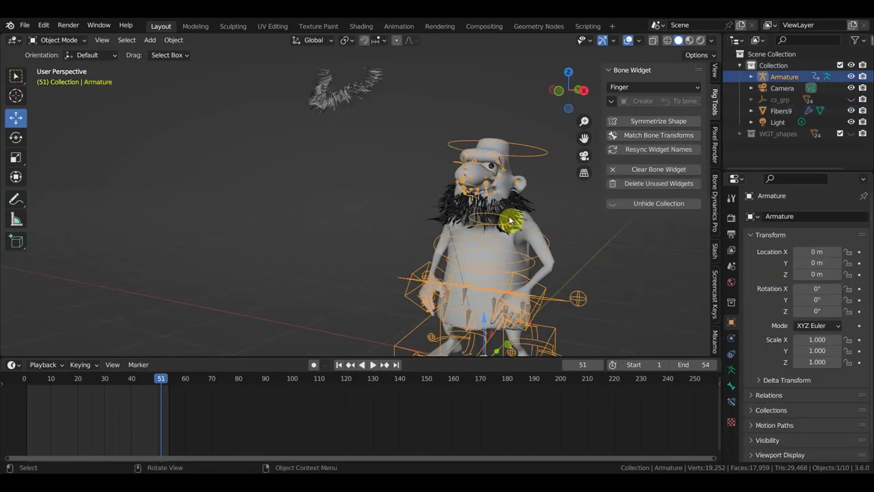
left_click(516, 216)
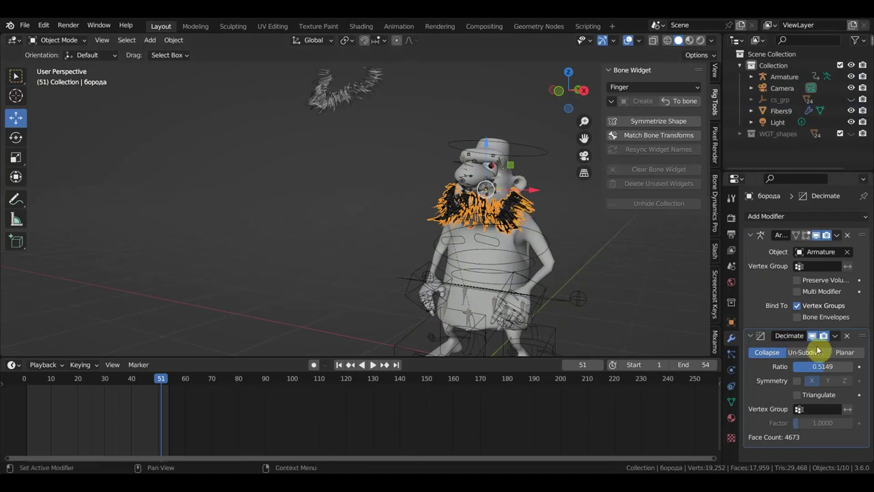
left_click(847, 336)
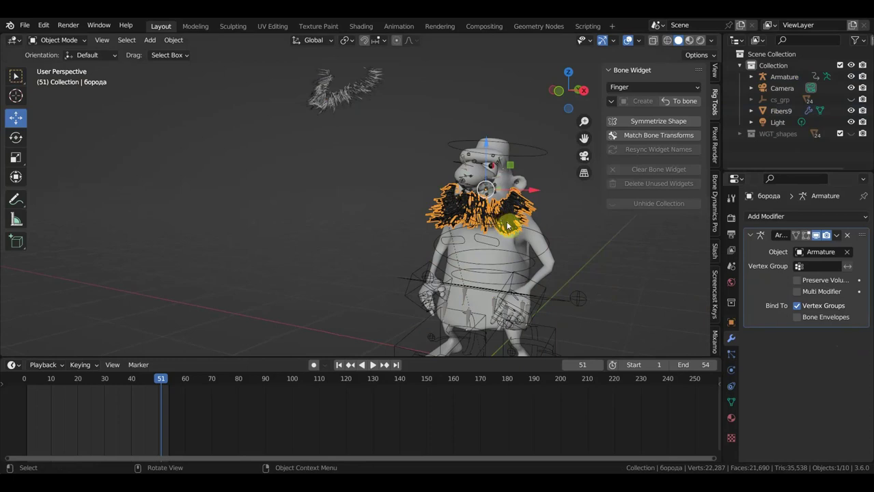
Select the голова_1.001 head and then the з верх teeth, centring the face
left_click(542, 241)
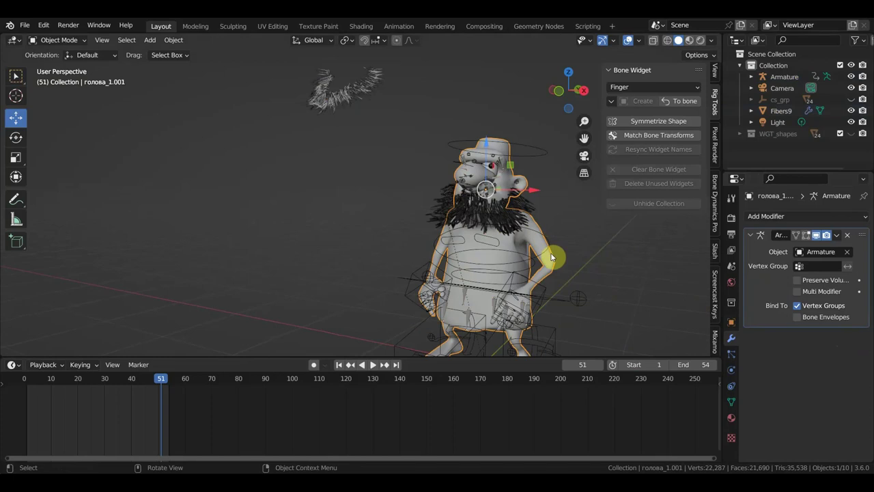
scroll(530, 233, "up", 4)
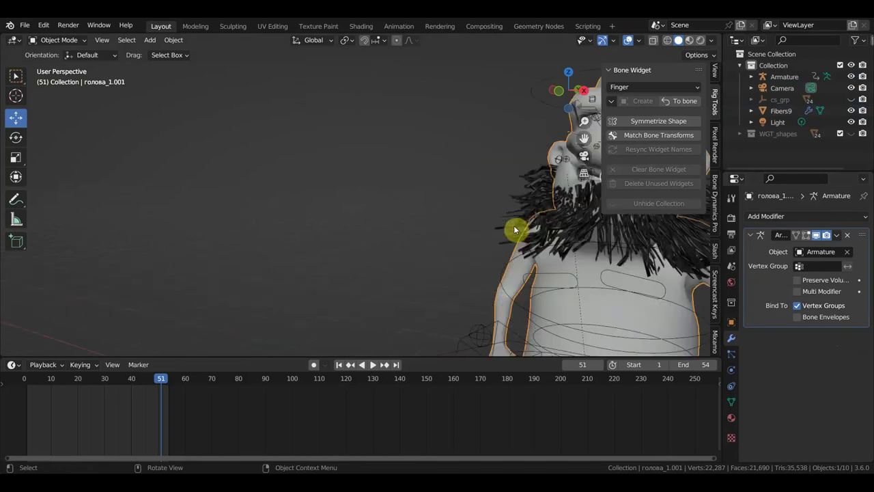
middle_click_drag(511, 226, 389, 242, "shift")
scroll(385, 245, "up", 2)
scroll(403, 244, "up", 2)
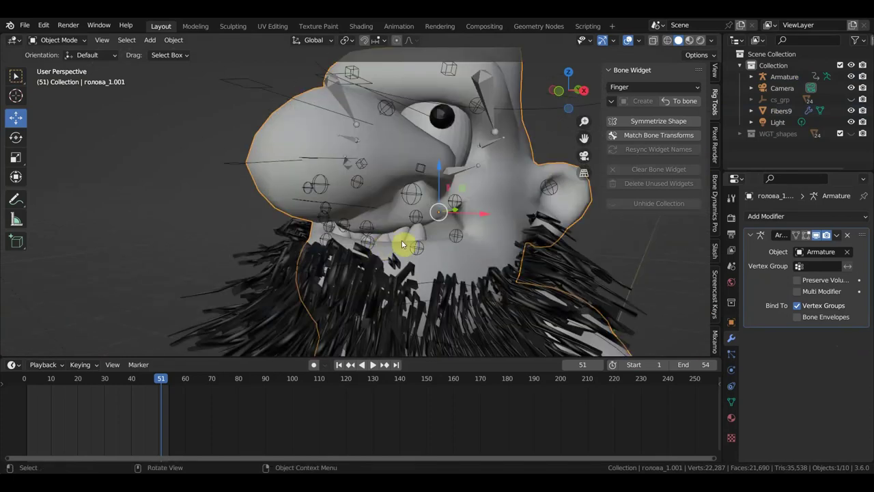
left_click(416, 238)
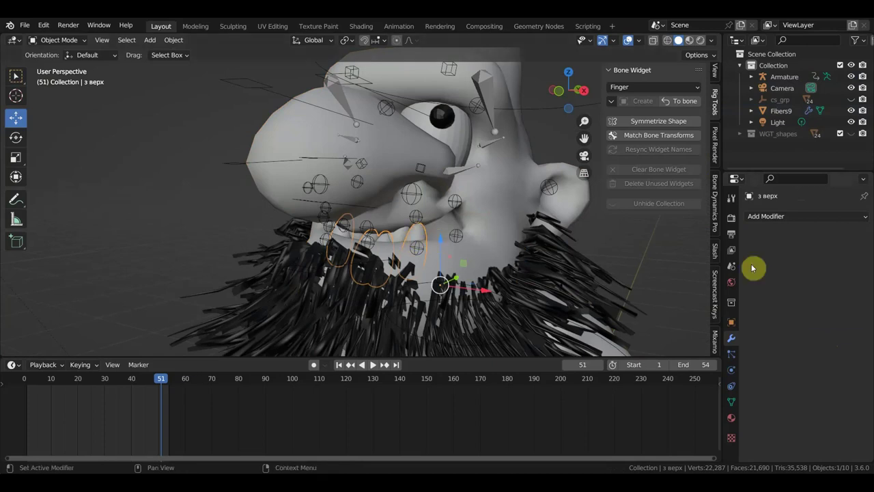
In wireframe shading, pick through the чернушки pupils, head and белки eye-whites objects
left_click(667, 40)
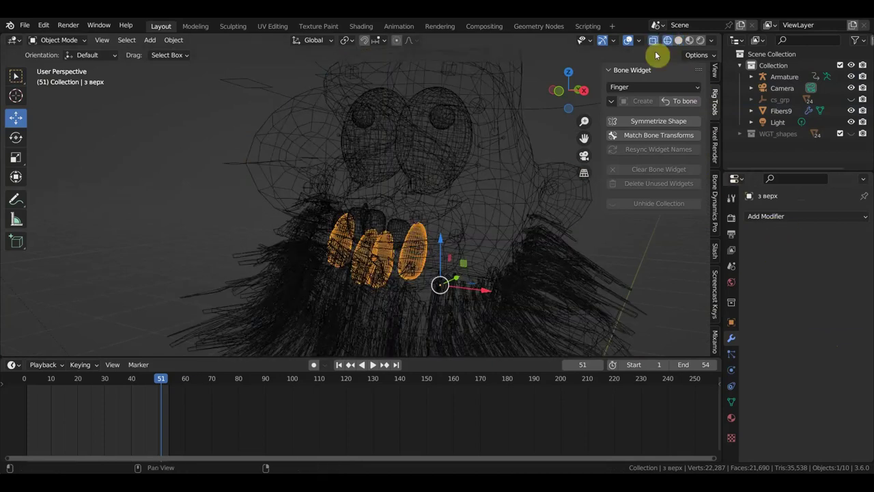
scroll(431, 259, "up", 6)
scroll(429, 301, "down", 3)
scroll(437, 287, "down", 3)
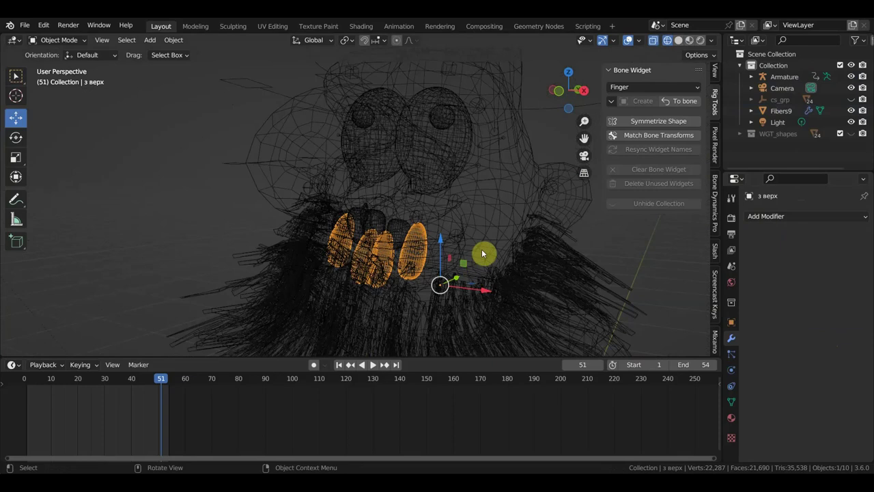
left_click(447, 123)
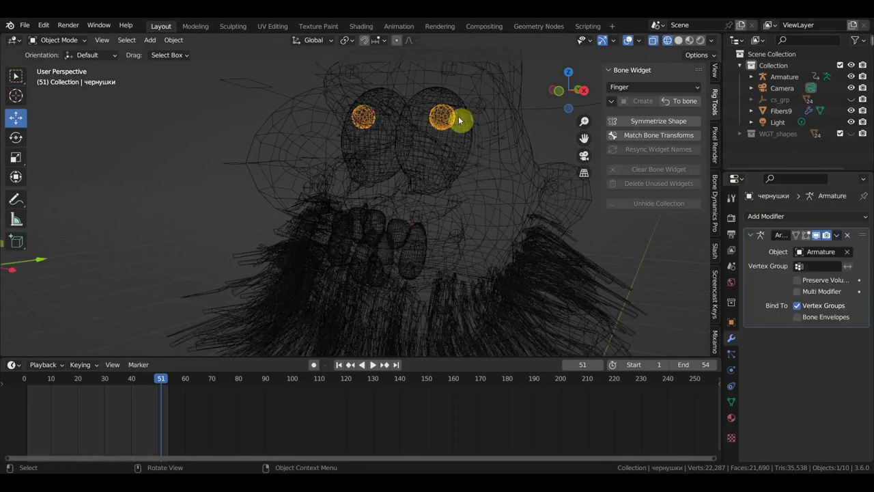
left_click(445, 121)
left_click(442, 120)
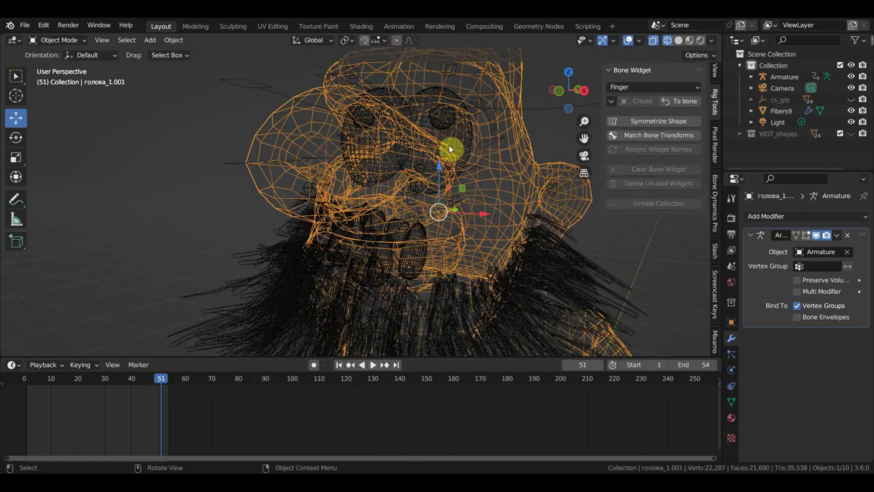
left_click(452, 128)
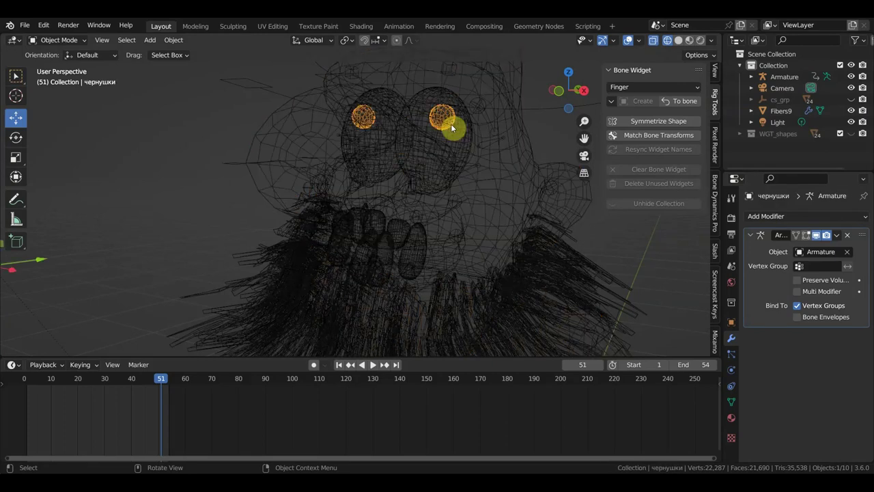
left_click(458, 144)
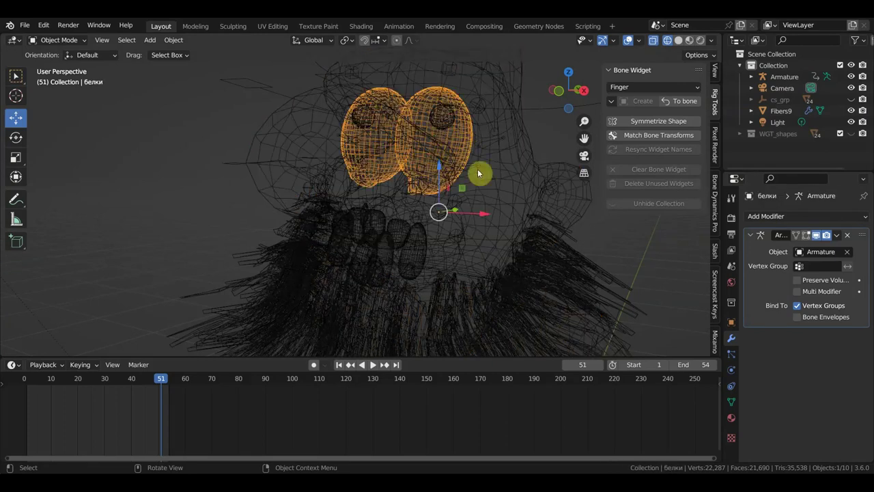
Zoom out and show the whole character in Material Preview shading
middle_click_drag(488, 164, 502, 220, "ctrl")
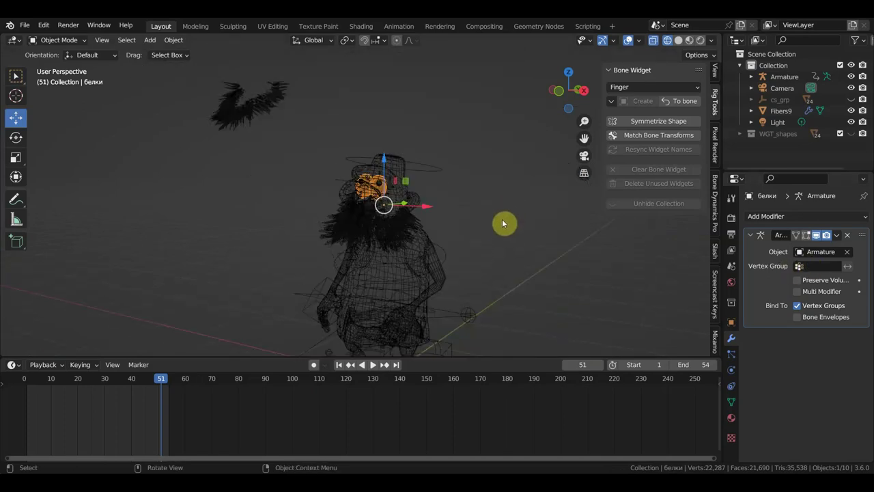
scroll(504, 220, "up", 3)
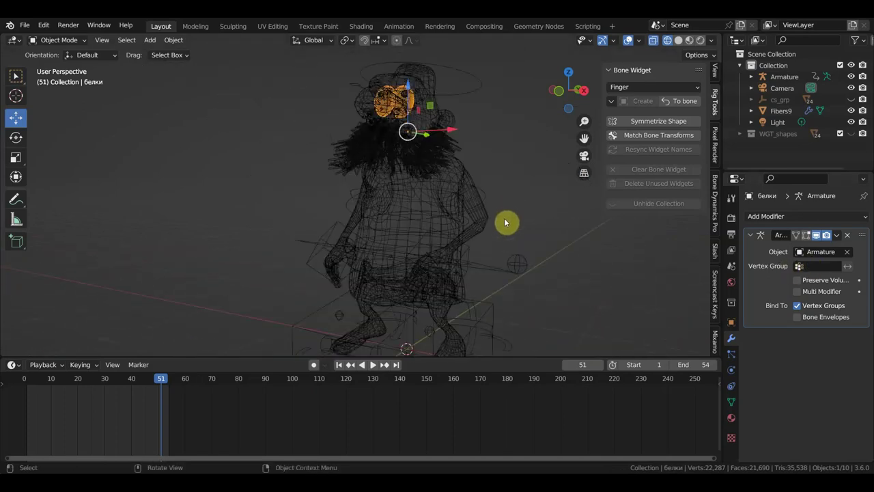
scroll(505, 223, "down", 2)
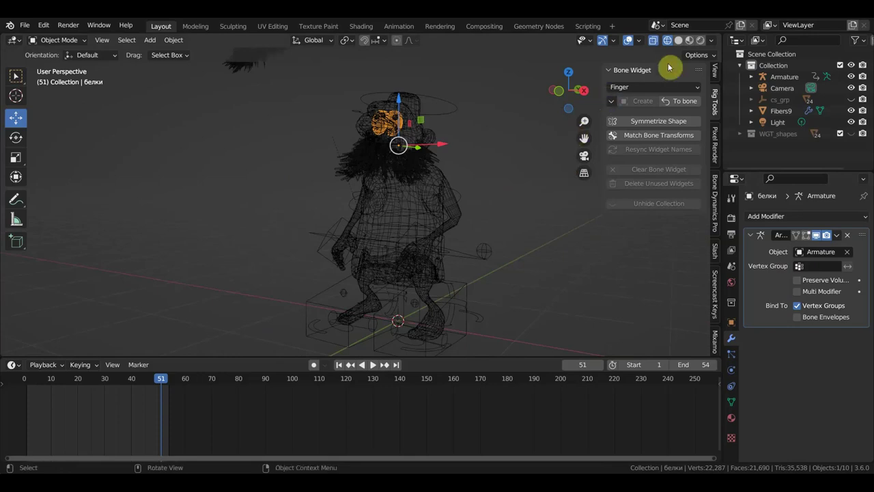
left_click(679, 41)
left_click(689, 40)
middle_click_drag(499, 205, 475, 244)
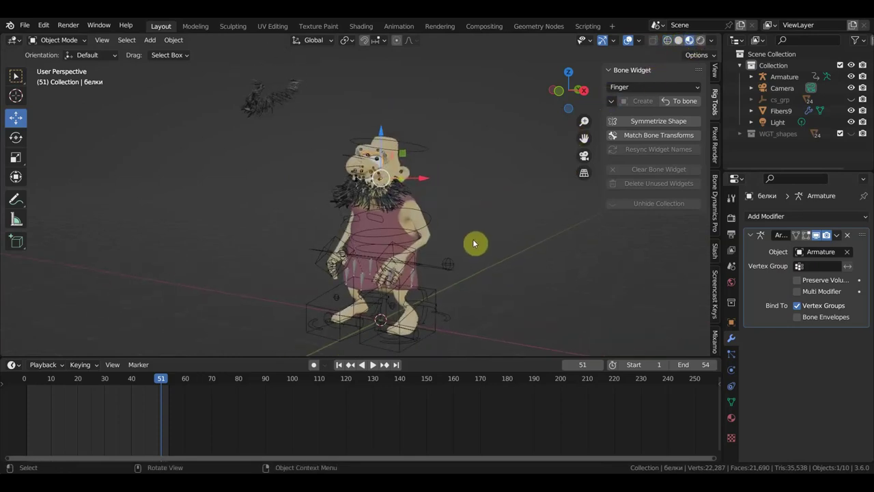
Delete the floating Fibers9 fibre mesh from the scene
left_click(270, 104)
middle_click_drag(430, 161, 437, 156)
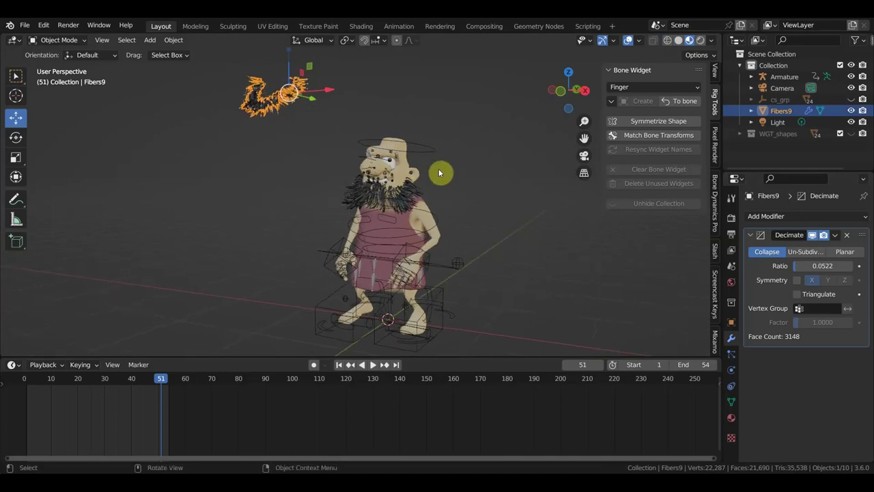
key("Delete")
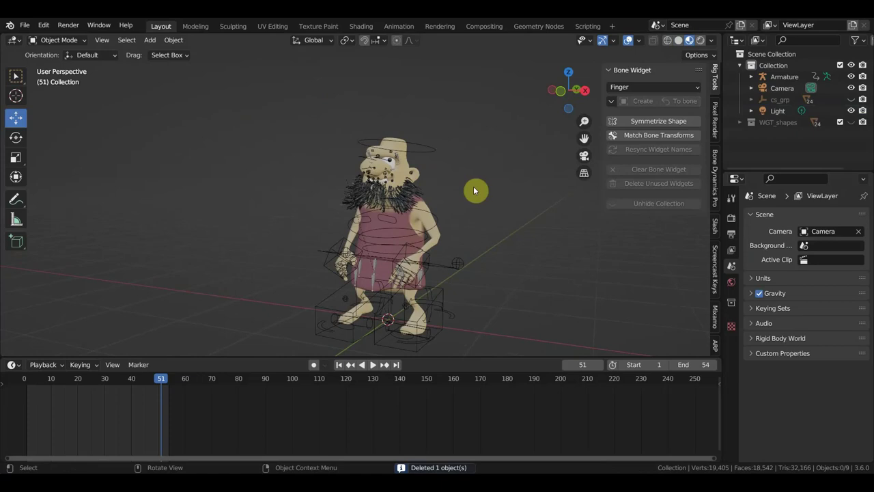
Inspect the character with its beard in a larger front orthographic view
mouse_move(474, 226)
middle_mouse_down()
mouse_move(539, 222)
mouse_move(470, 199)
mouse_move(494, 195)
middle_mouse_up()
mouse_move(337, 231)
middle_mouse_down()
mouse_move(351, 248)
mouse_move(354, 239)
middle_mouse_up()
scroll(385, 232, "up", 1)
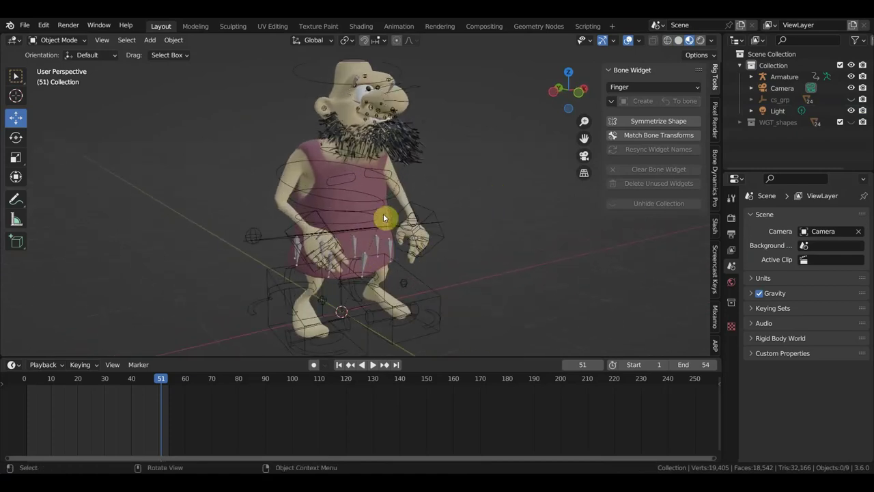
key("KP_1")
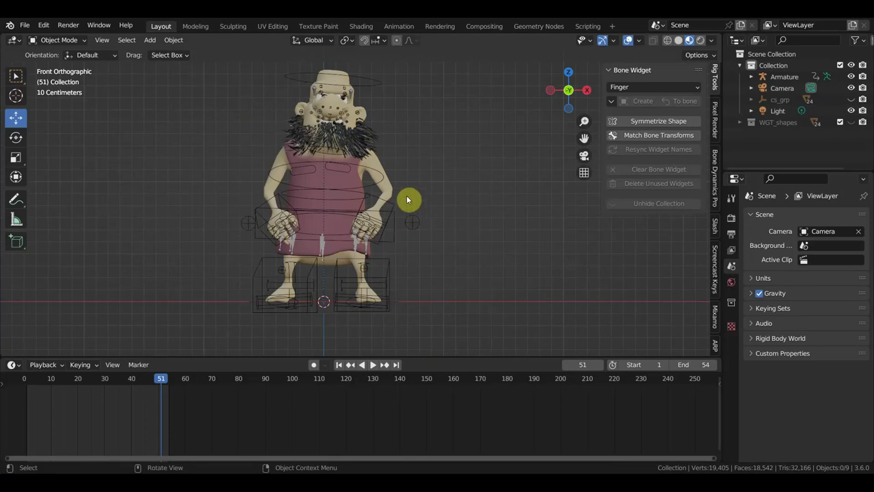
mouse_move(407, 199)
middle_mouse_down("shift")
mouse_move(463, 216)
mouse_move(470, 234)
mouse_move(351, 243)
mouse_move(365, 242)
middle_mouse_up("shift")
scroll(469, 234, "up", 1)
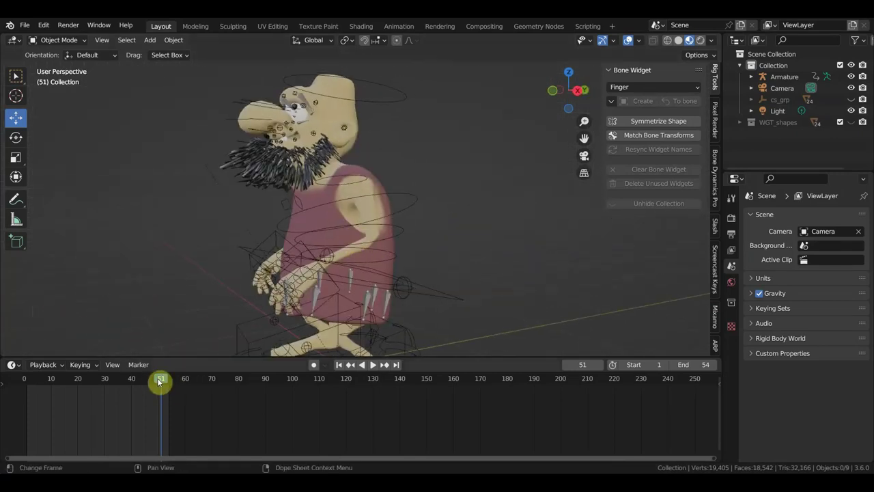
Play the animation from frame 19 to watch the beard move, stopping at frame 21
left_click_drag(159, 381, 75, 379)
mouse_move(410, 274)
middle_mouse_down()
mouse_move(430, 264)
mouse_move(482, 267)
middle_mouse_up()
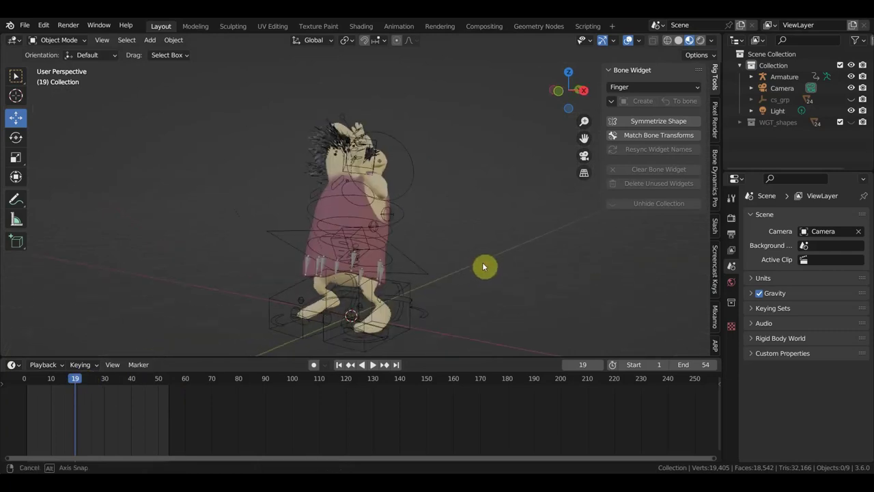
key("space")
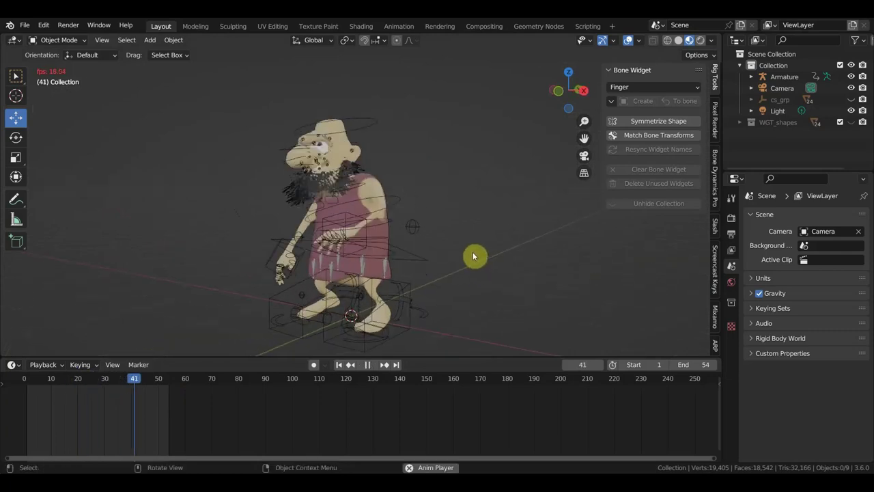
middle_click_drag(475, 253, 551, 272)
scroll(538, 268, "up", 2)
scroll(538, 268, "up", 2)
scroll(538, 267, "up", 1)
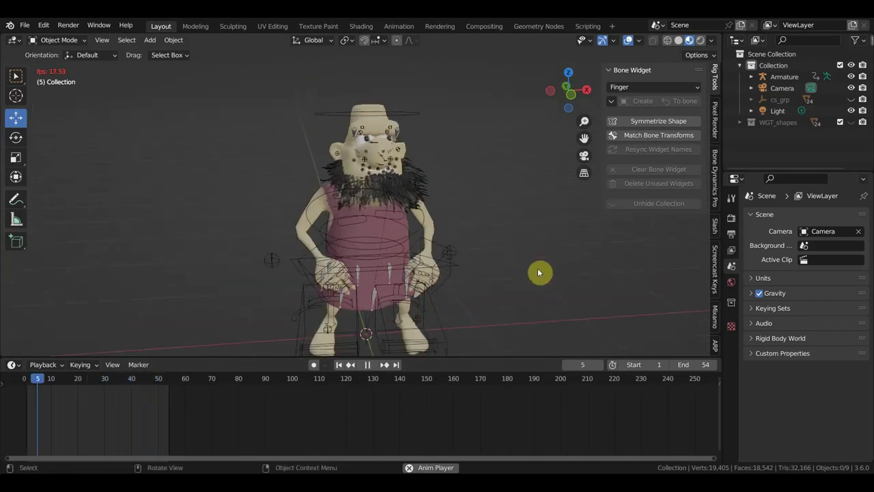
key("space")
Select the character's armature from a tilted view
mouse_move(483, 216)
middle_mouse_down()
mouse_move(406, 224)
mouse_move(367, 185)
mouse_move(355, 150)
mouse_move(279, 166)
middle_mouse_up()
scroll(327, 250, "up", 2)
left_click(314, 158)
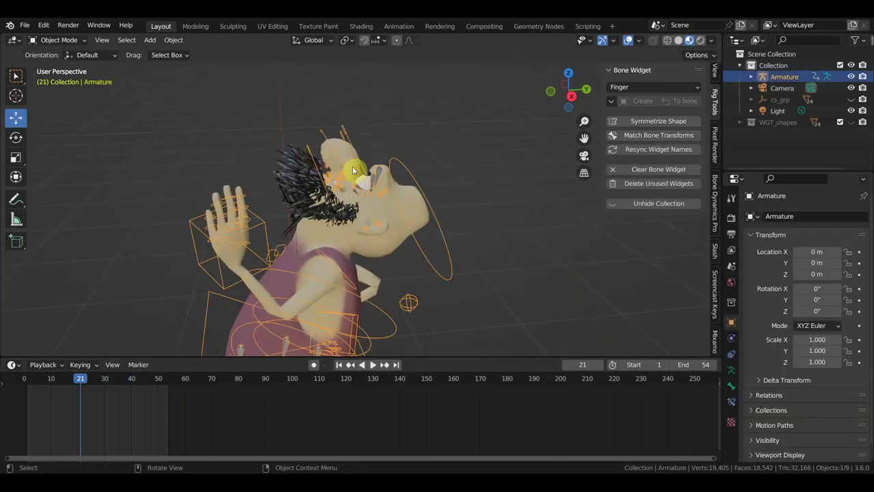
Enter Pose Mode and rotate the Ctrl_Head.001 control about −46°
left_click(62, 40)
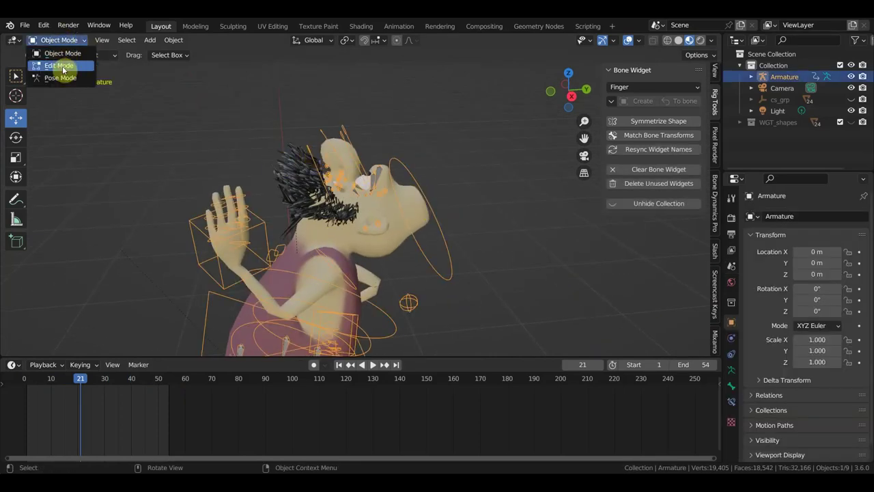
left_click(60, 78)
left_click(312, 150)
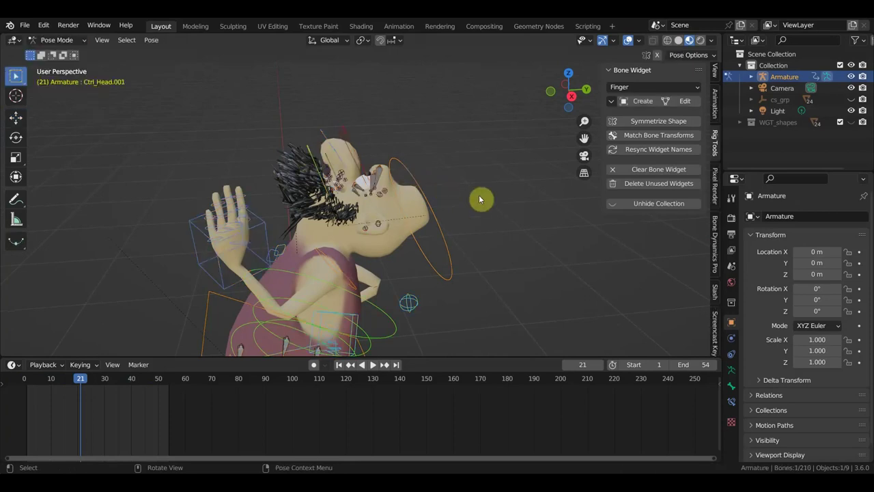
key("r")
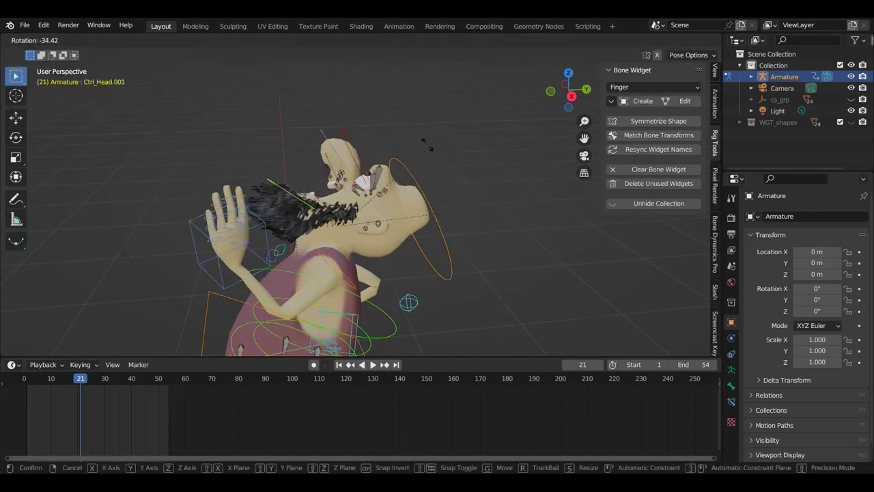
left_click(410, 141)
Move face controls Ctrl_Head.023 and .021 (about −0.076 m in Y), then select Ctrl_Head.029
mouse_move(408, 141)
middle_mouse_down()
mouse_move(494, 237)
mouse_move(567, 248)
mouse_move(599, 230)
middle_mouse_up()
mouse_move(440, 236)
middle_mouse_down()
mouse_move(479, 215)
mouse_move(489, 185)
mouse_move(319, 201)
mouse_move(338, 210)
middle_mouse_up()
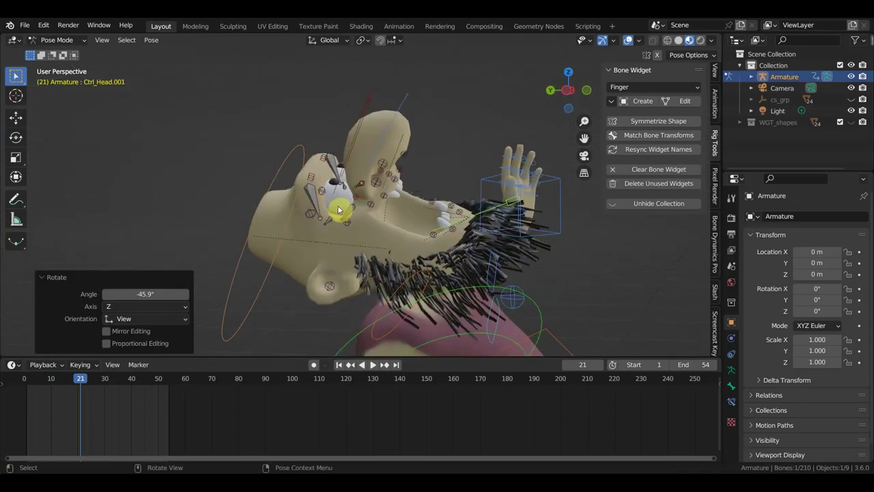
left_click(314, 178)
left_click(371, 181, "shift")
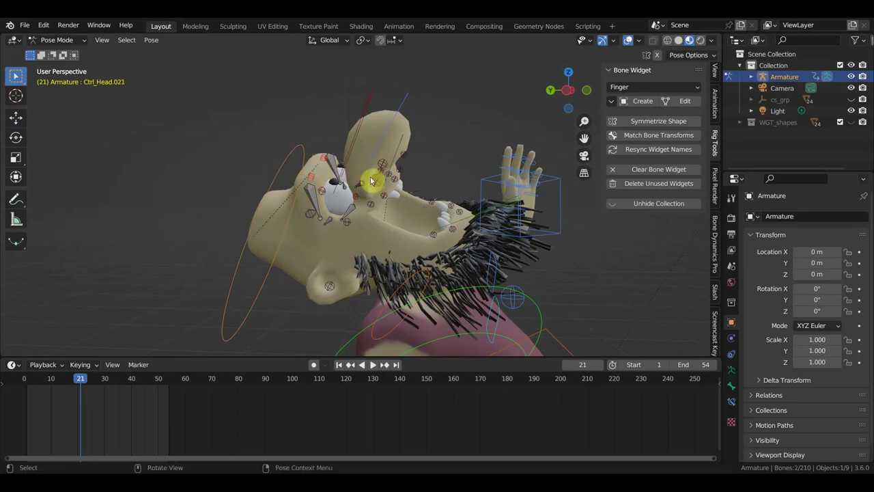
middle_click_drag(371, 182, 388, 158)
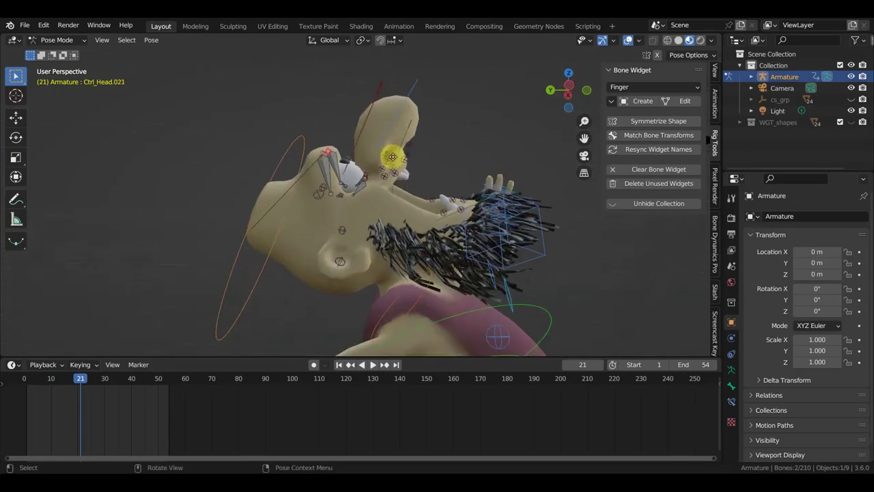
key("g")
left_click(409, 159)
mouse_move(410, 159)
middle_mouse_down()
mouse_move(162, 264)
mouse_move(305, 220)
middle_mouse_up()
left_click(351, 178)
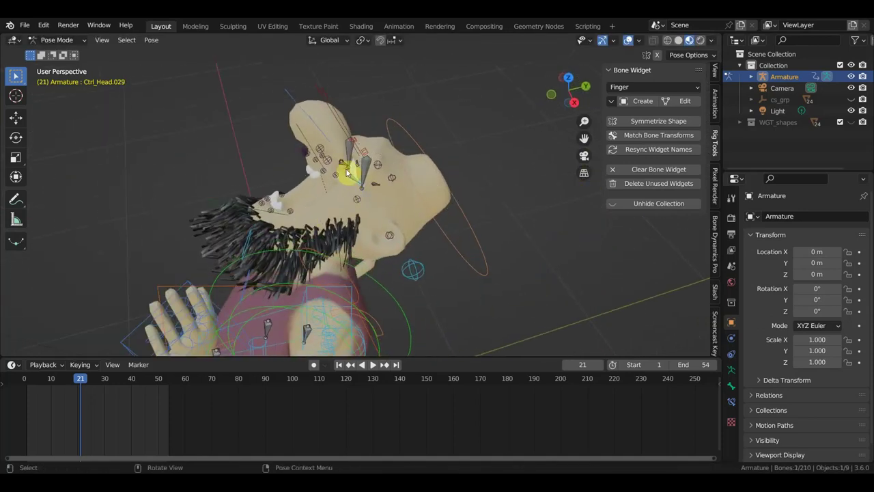
Move the selected face control near the eye and the Ctrl_Head.017 mouth control
key("g")
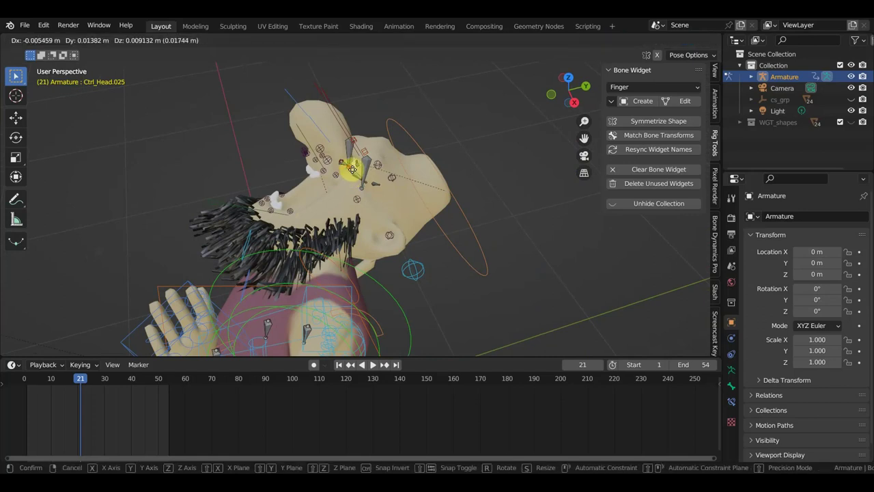
left_click(353, 164)
mouse_move(357, 178)
middle_mouse_down()
mouse_move(419, 211)
mouse_move(496, 203)
mouse_move(409, 235)
middle_mouse_up()
scroll(419, 213, "down", 3)
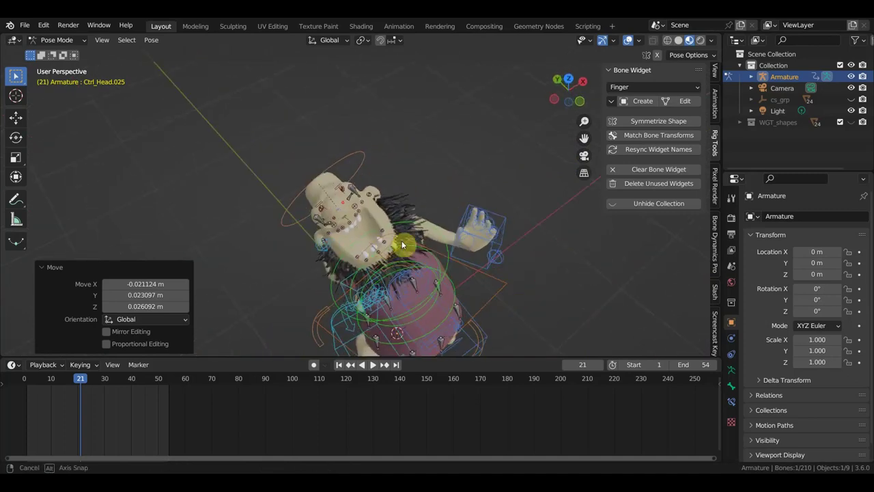
scroll(409, 235, "up", 2)
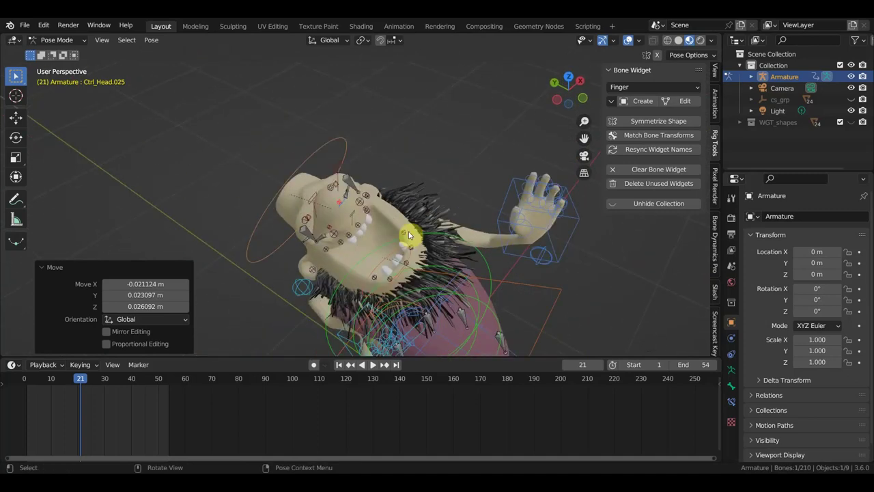
left_click(373, 280)
key("g")
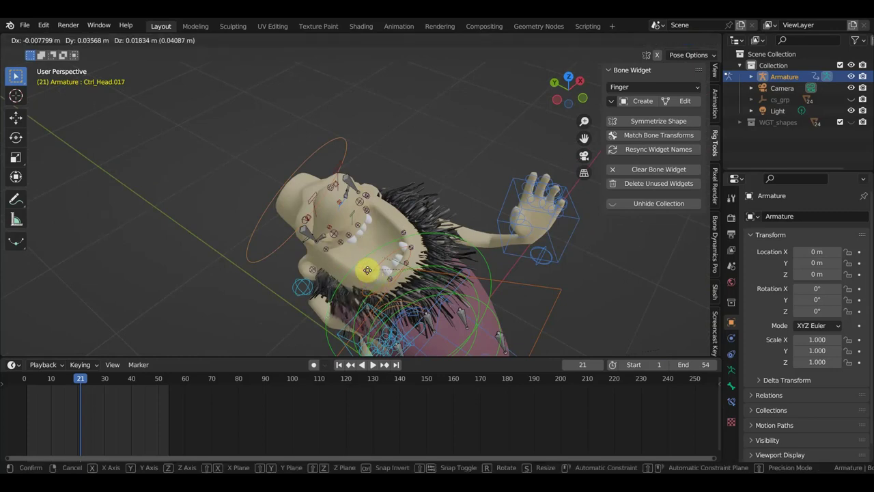
left_click(362, 255)
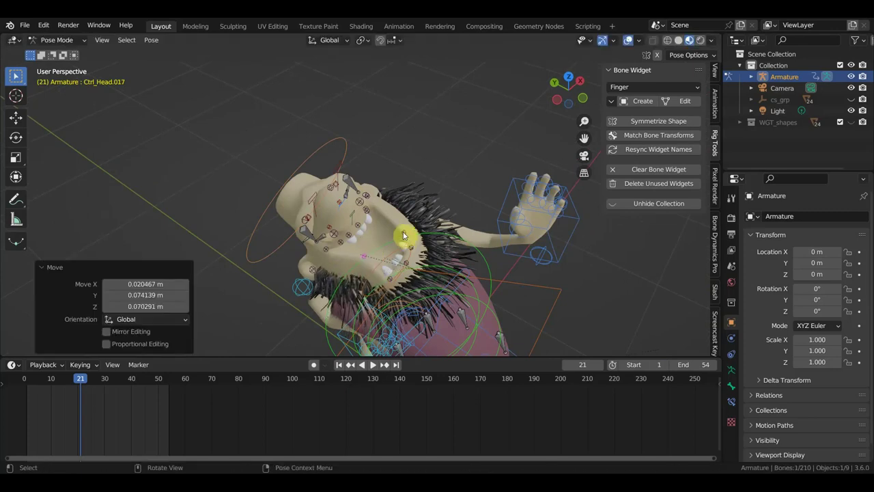
Shift the Ctrl_Head.011 and Ctrl_Head.020 face controls
left_click(403, 236)
key("g")
left_click(370, 237)
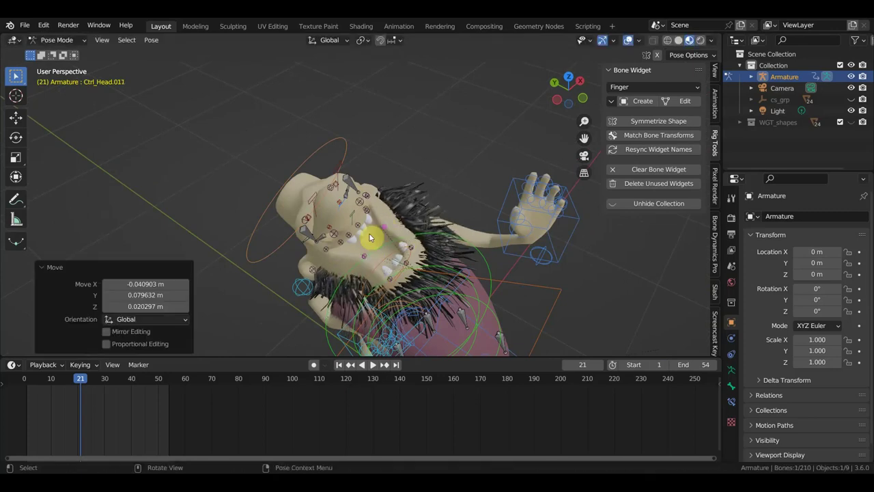
left_click(326, 253)
key("g")
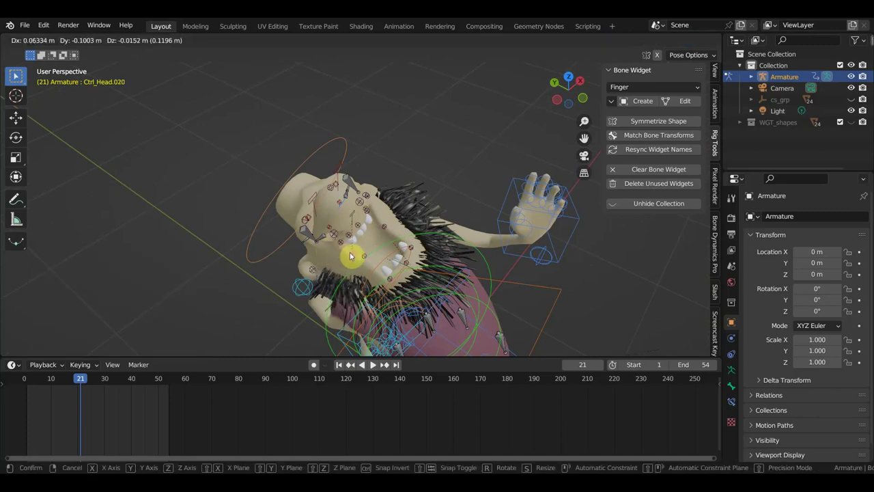
left_click(350, 256)
Move the Ctrl_Head.014, .016 and .010 mouth and cheek controls
middle_click_drag(369, 208, 339, 220)
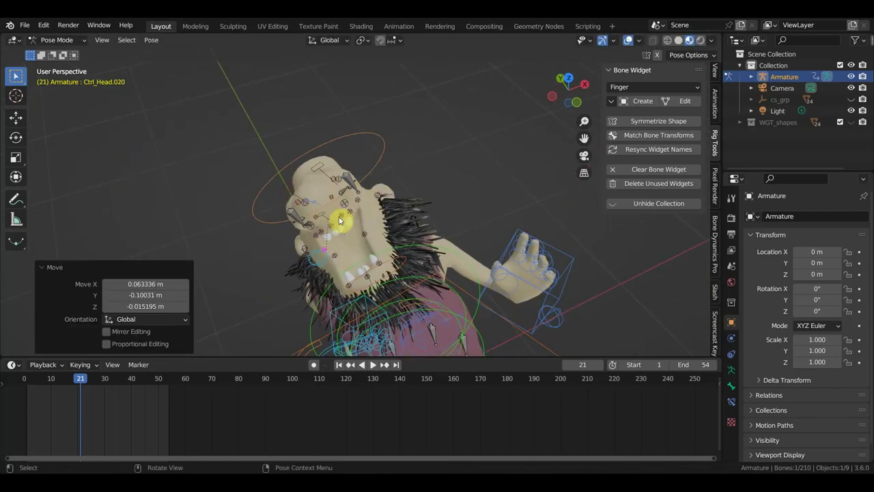
left_click(358, 202)
key("g")
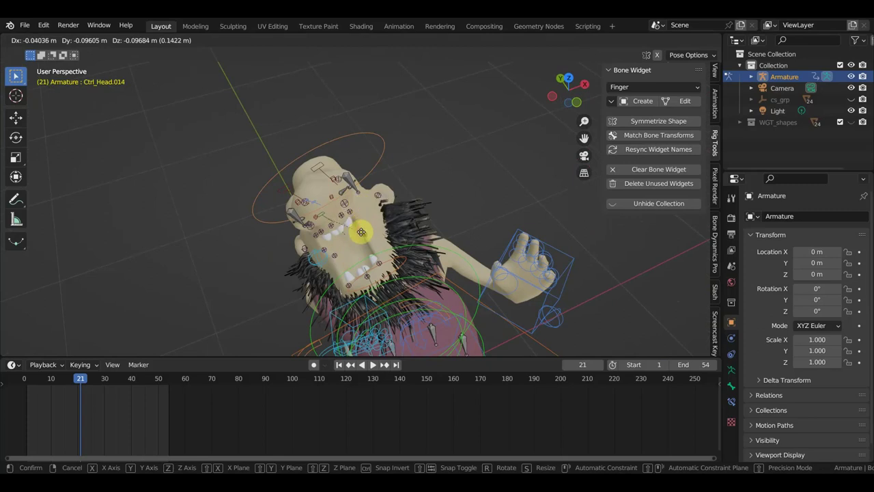
left_click(362, 236)
middle_click_drag(362, 236, 394, 271)
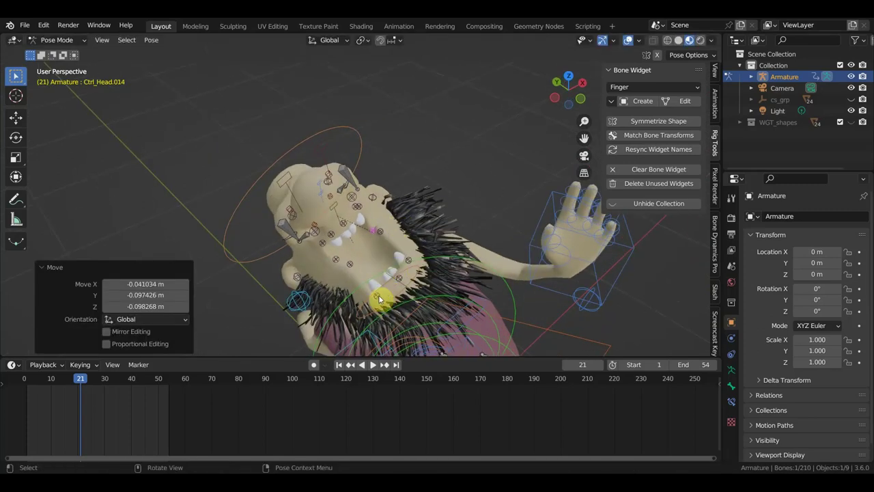
left_click(380, 300)
key("g")
left_click(385, 289)
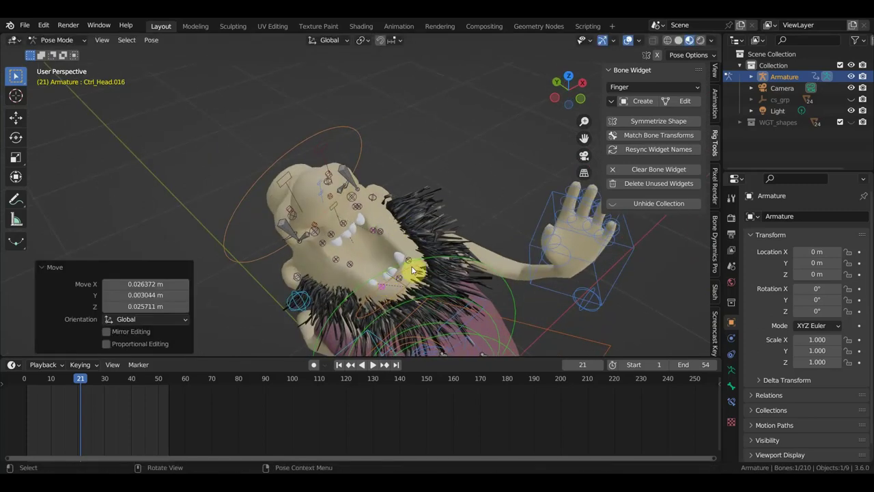
left_click(410, 262)
key("g")
left_click(412, 272)
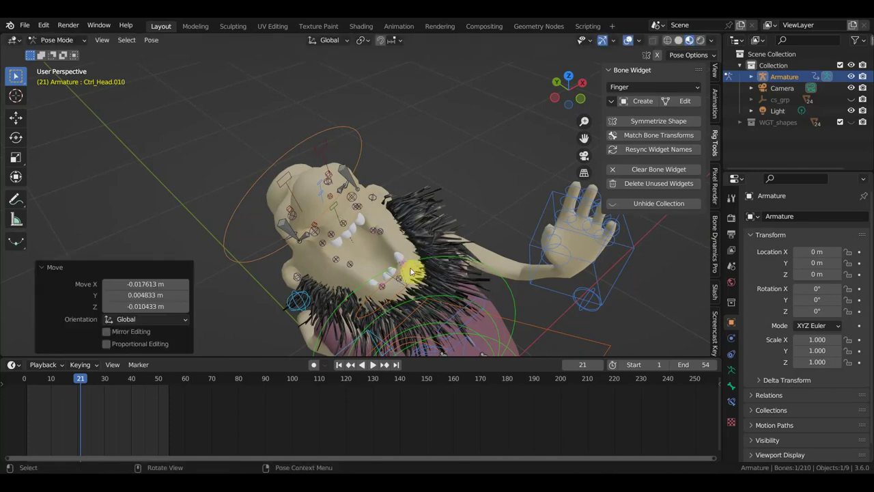
Reset the eyelid control's rotation with Alt+R so the eye opens again
middle_click_drag(409, 264, 474, 217)
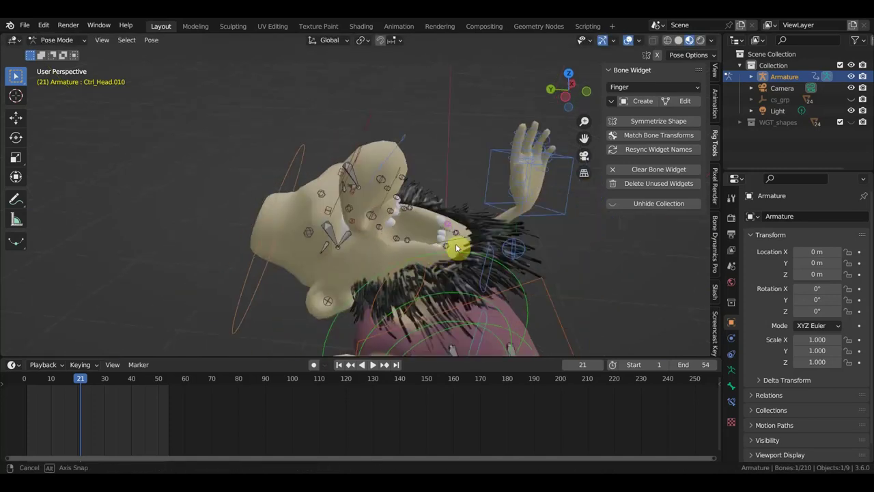
mouse_move(439, 191)
middle_mouse_down()
mouse_move(220, 224)
mouse_move(219, 251)
middle_mouse_up()
scroll(218, 251, "down", 4)
middle_click_drag(418, 284, 554, 271)
scroll(519, 280, "up", 3)
mouse_move(498, 289)
middle_mouse_down()
mouse_move(578, 271)
mouse_move(578, 259)
mouse_move(547, 257)
middle_mouse_up()
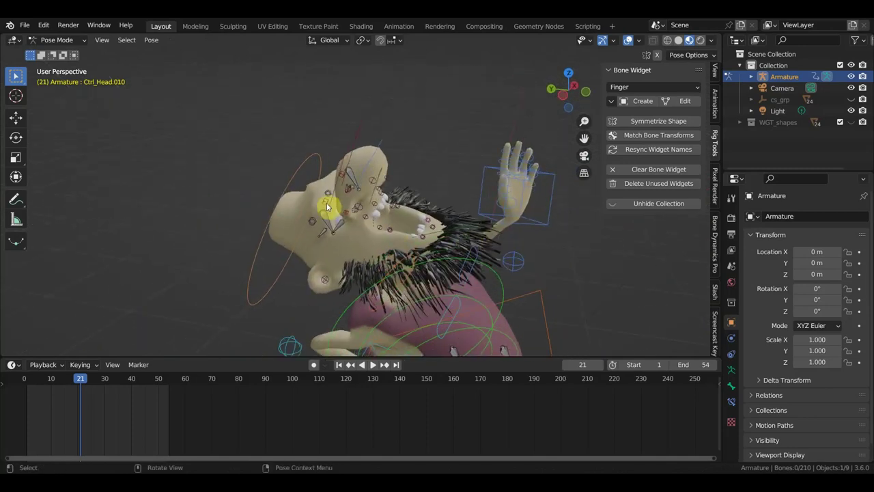
mouse_move(349, 205)
middle_mouse_down()
mouse_move(399, 195)
mouse_move(355, 180)
mouse_move(349, 194)
middle_mouse_up()
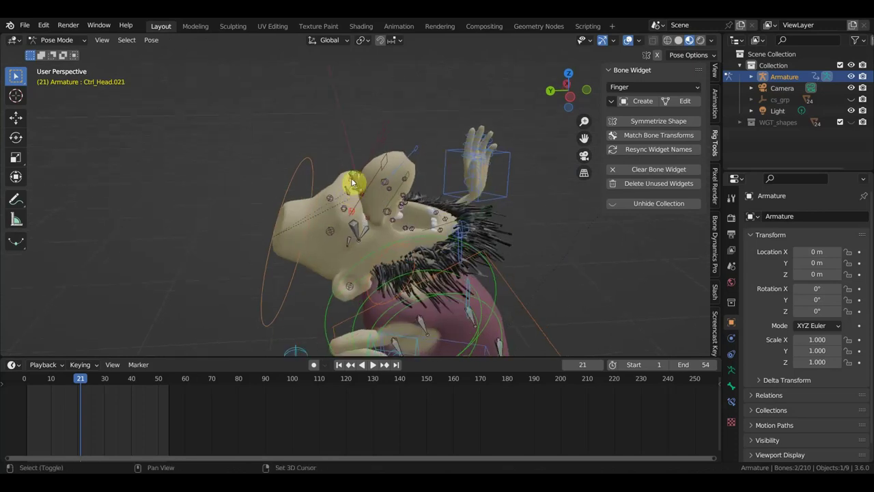
key("alt+r")
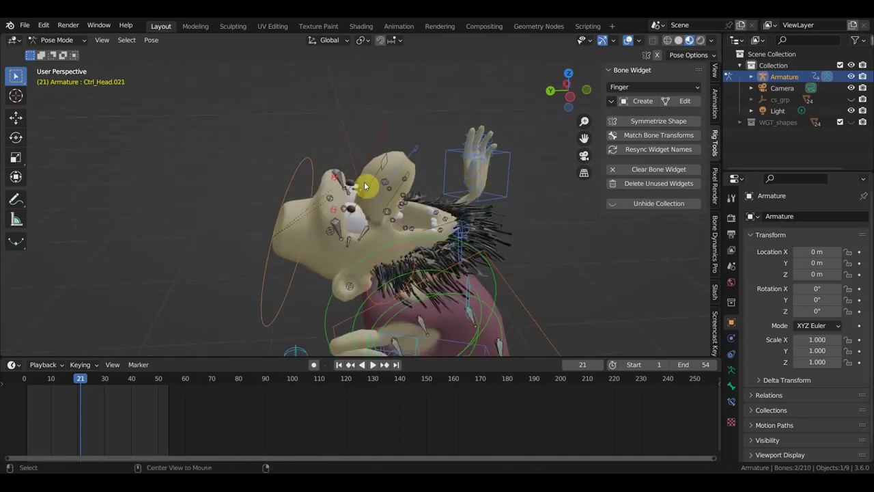
mouse_move(462, 212)
middle_mouse_down()
mouse_move(230, 209)
mouse_move(342, 218)
mouse_move(390, 235)
mouse_move(429, 218)
mouse_move(438, 243)
mouse_move(425, 180)
middle_mouse_up()
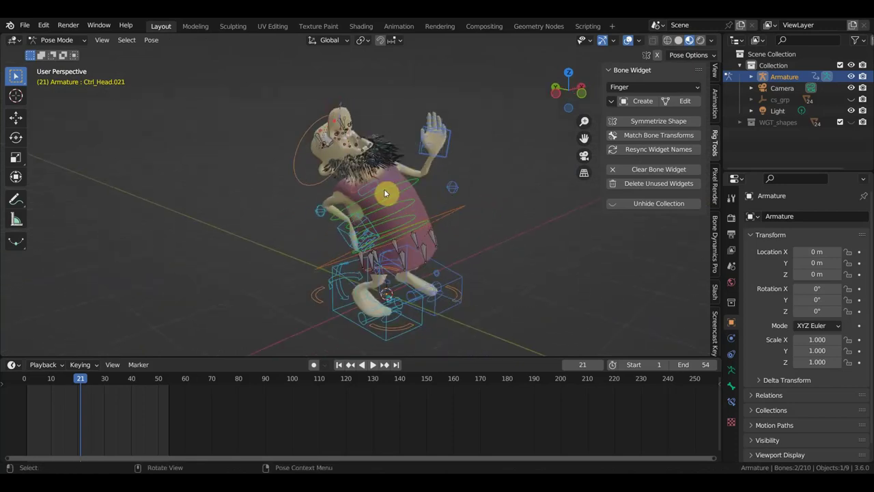